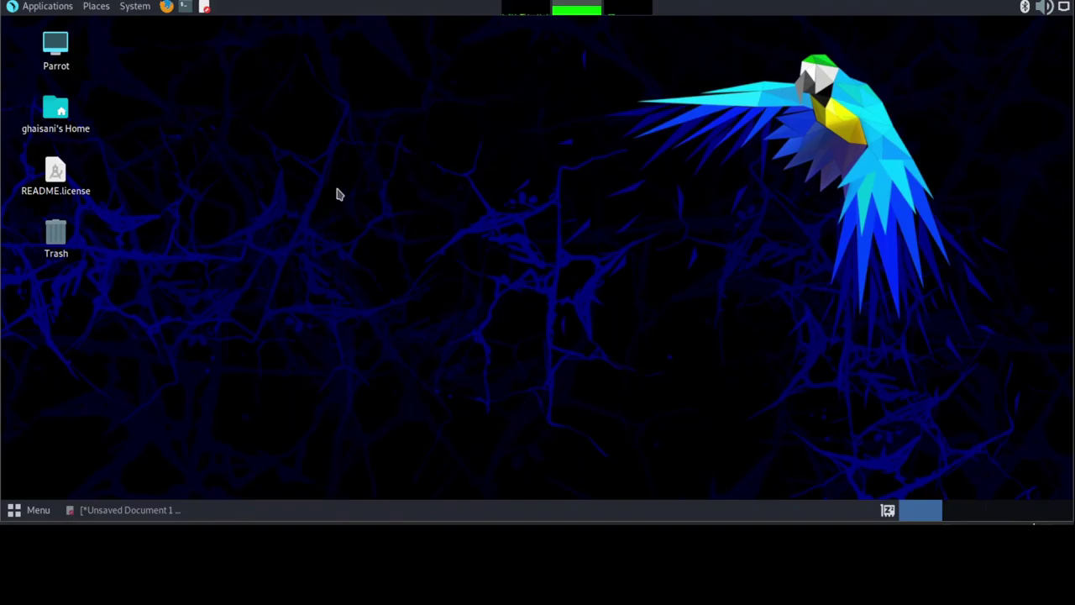
# Open Firefox maximized, load the local Nessus interface on port 8834 and dismiss the welcome dialog
pyautogui.click(166, 7)
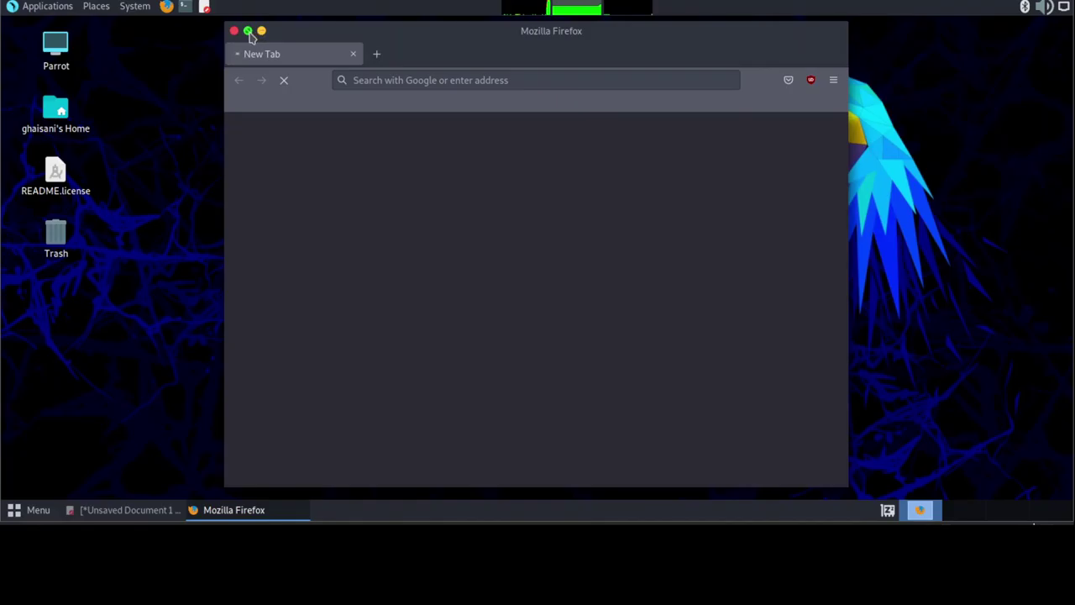
pyautogui.click(247, 31)
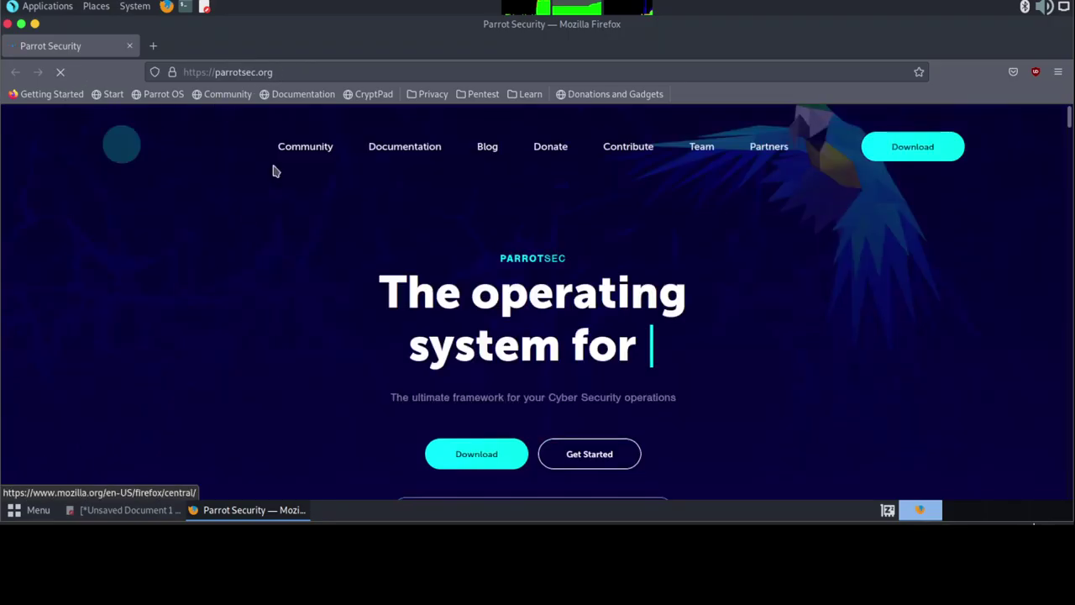
pyautogui.click(288, 72)
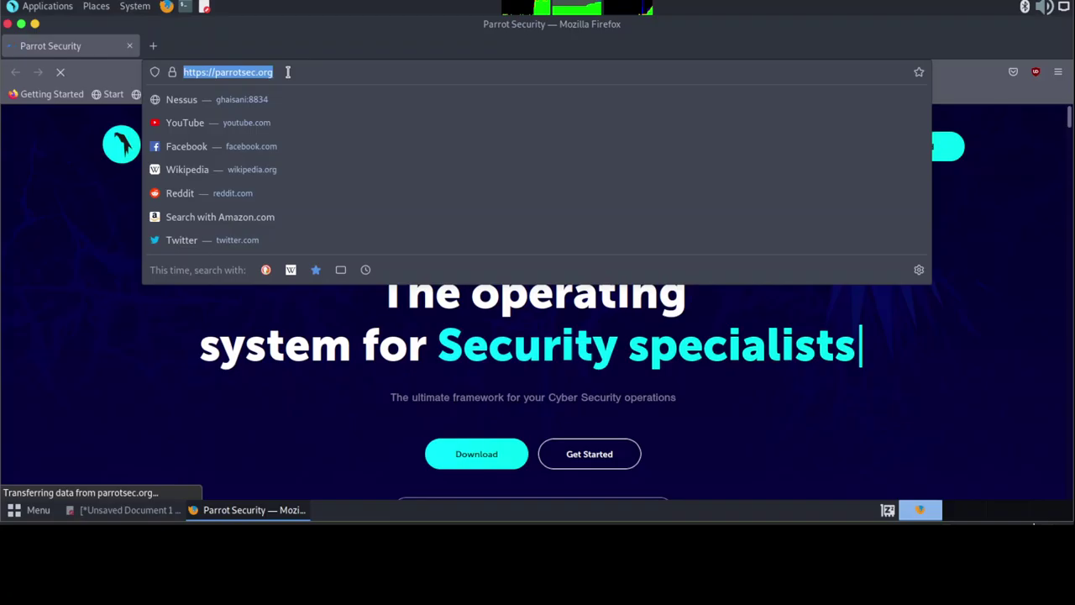
pyautogui.write('https://ghaisani:8834/')
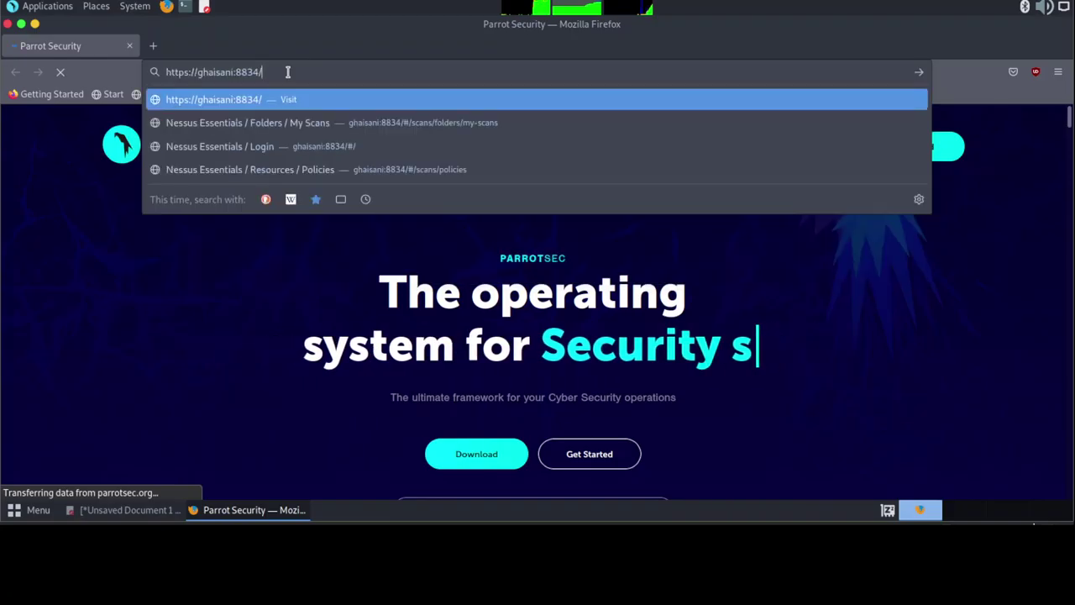
pyautogui.press('Return')
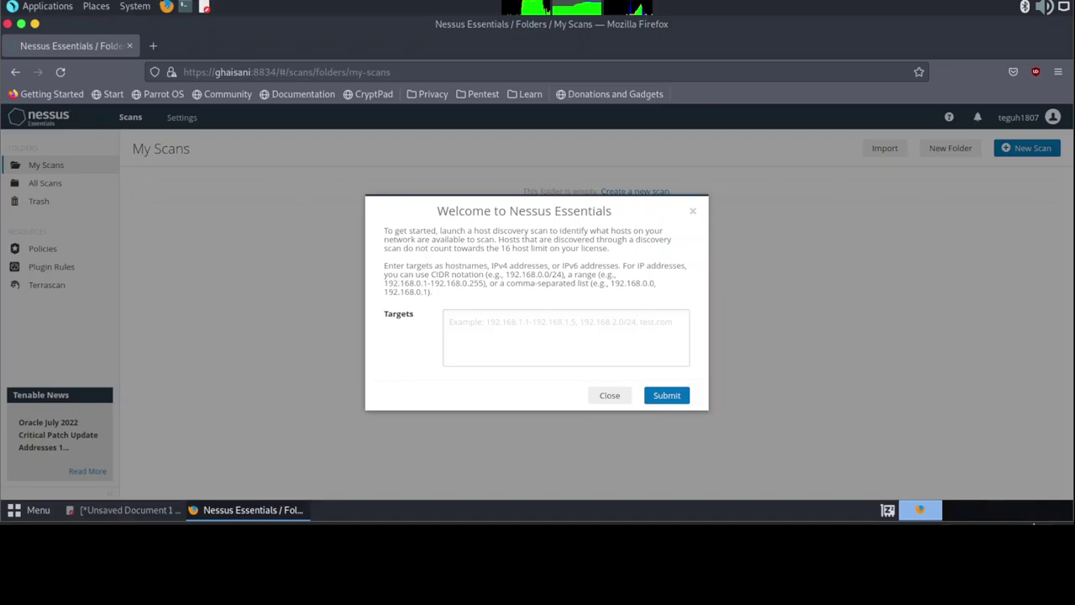
pyautogui.click(693, 210)
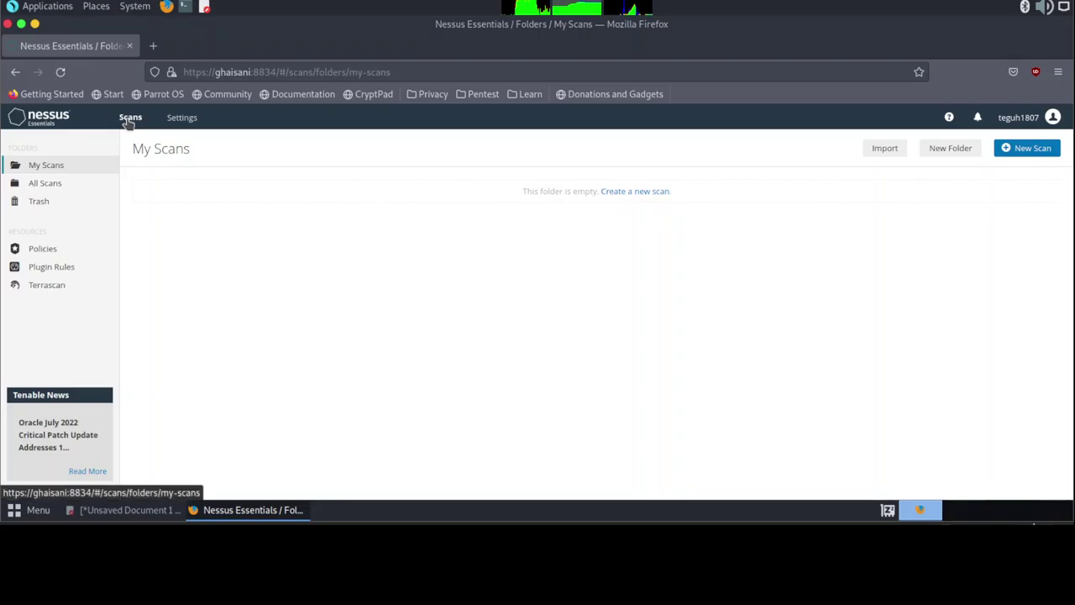
# Review the About settings' license, software update and encryption password tabs, then return to My Scans
pyautogui.click(183, 118)
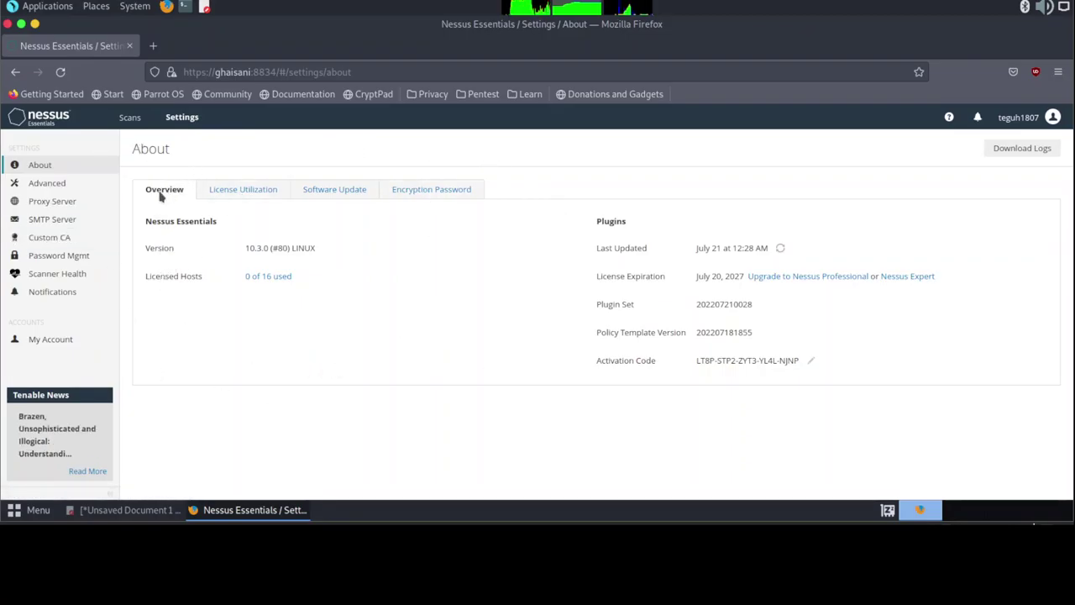
pyautogui.click(238, 192)
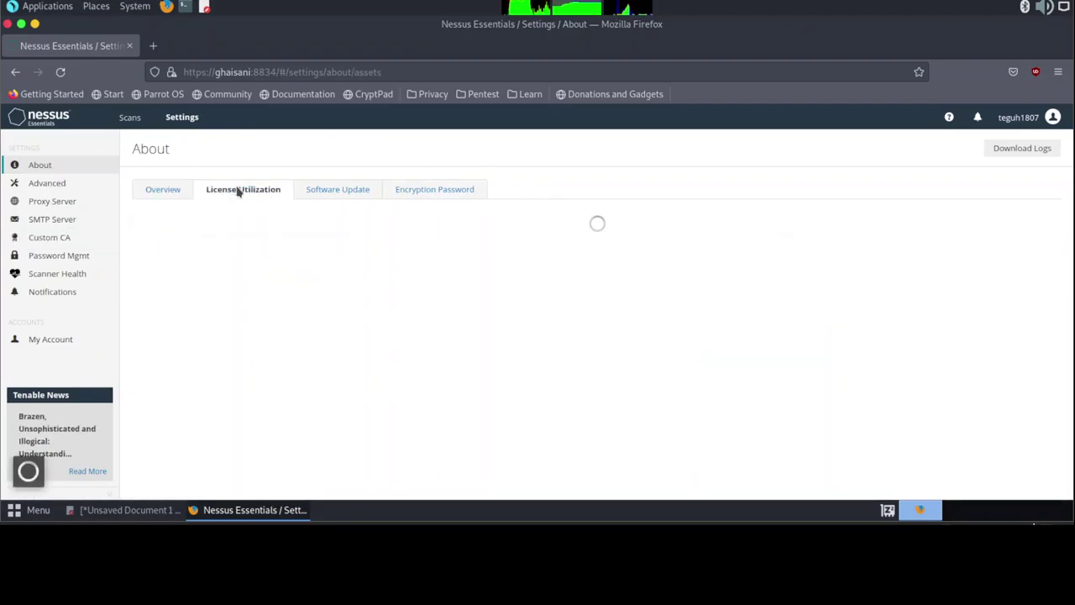
pyautogui.click(353, 197)
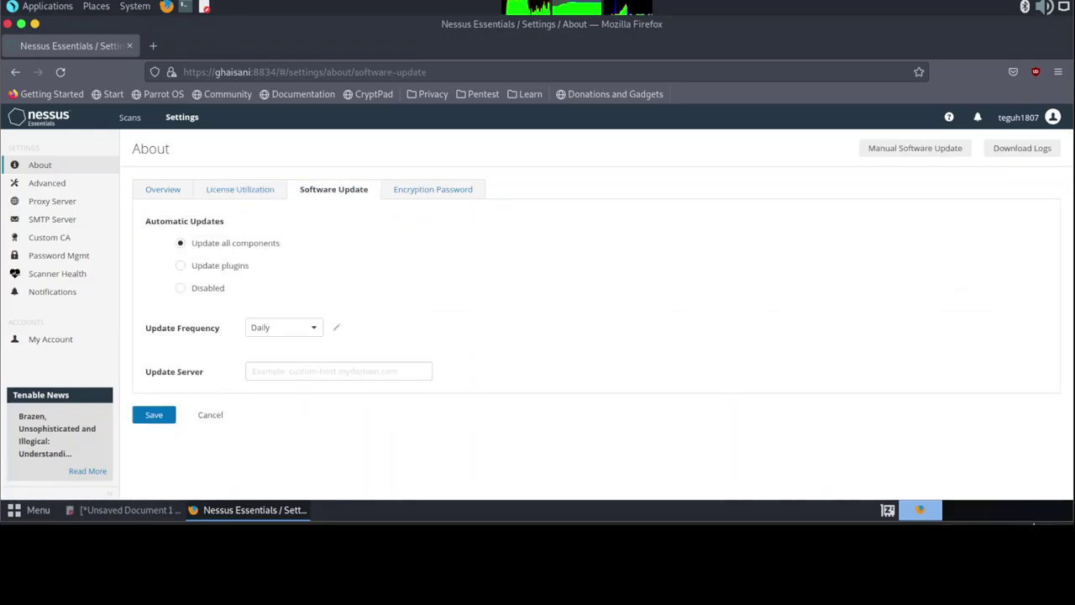
pyautogui.click(422, 195)
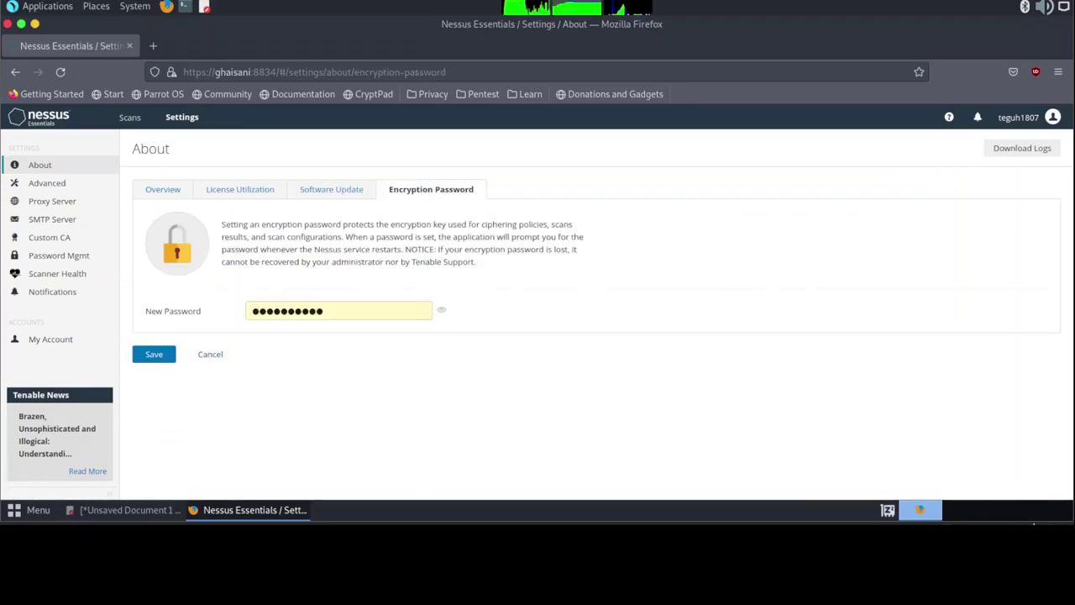
pyautogui.click(184, 120)
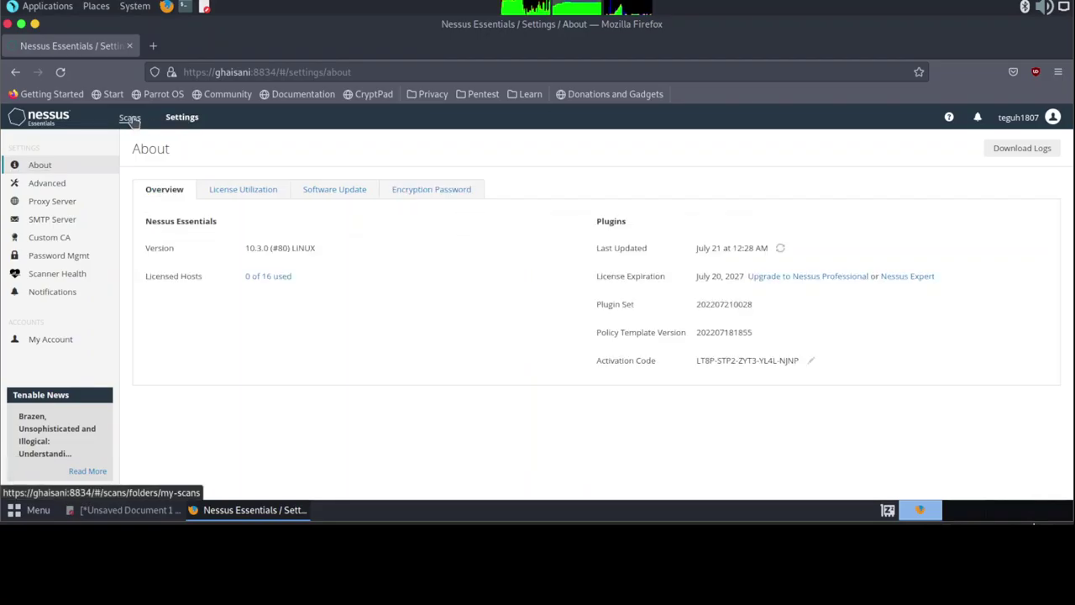
pyautogui.click(131, 118)
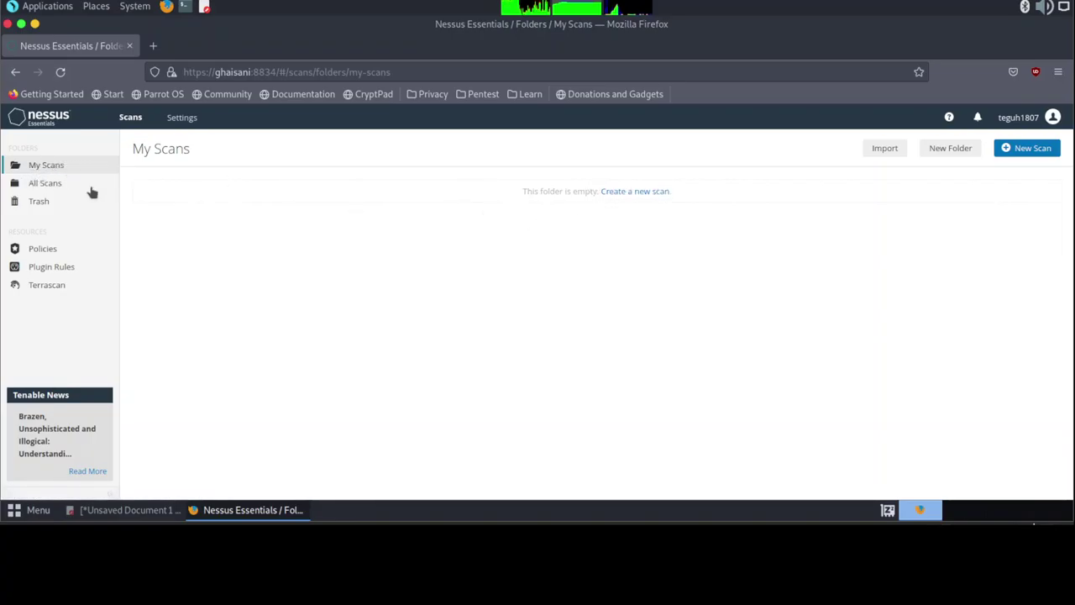
# View the All Scans folder, the Trash folder, and then the Policies page
pyautogui.click(46, 186)
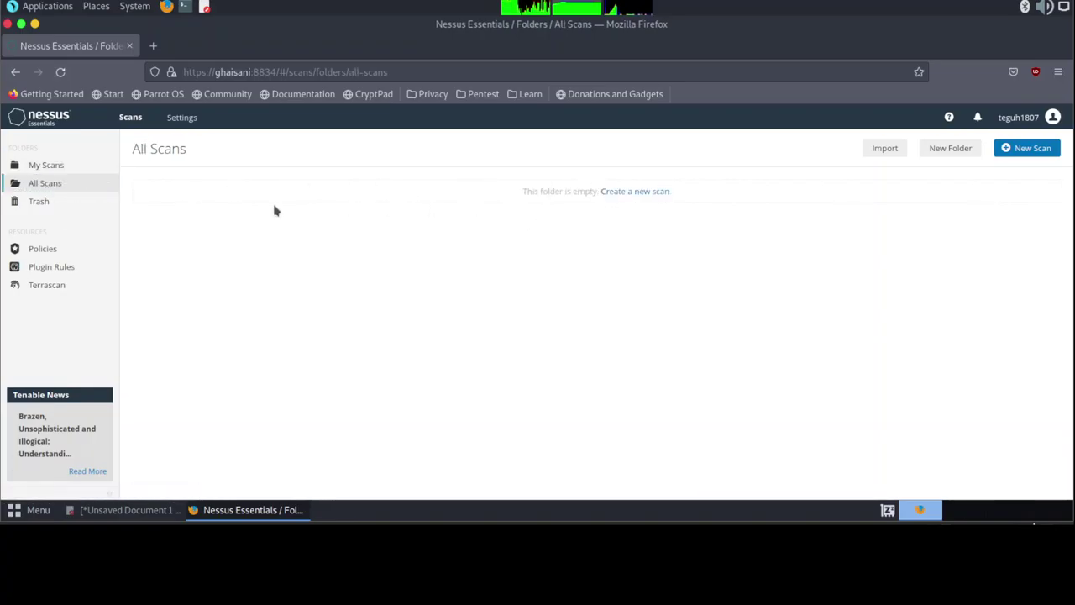
pyautogui.click(40, 203)
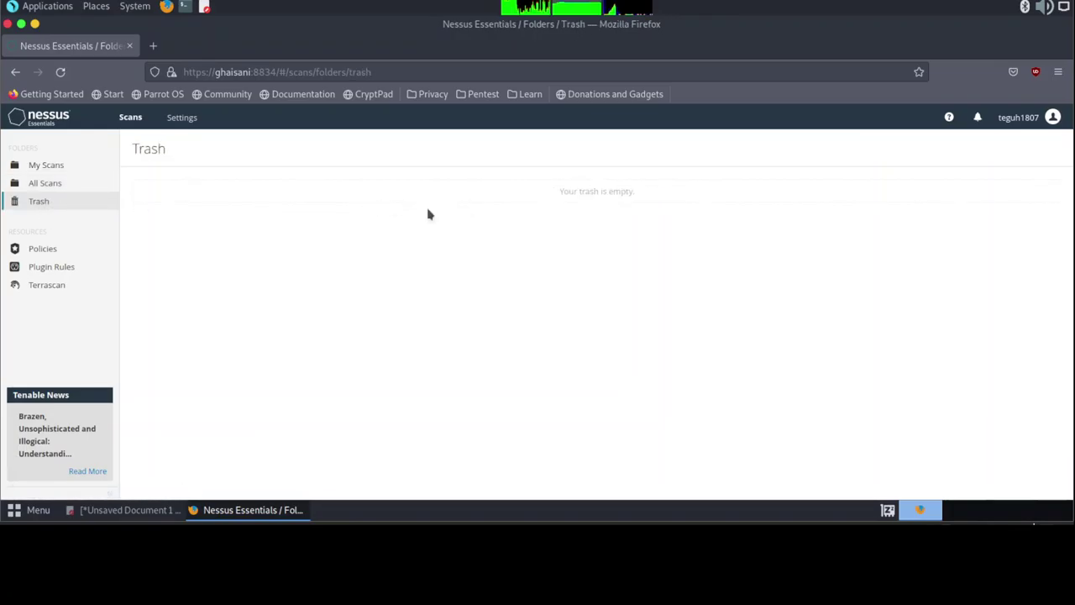
pyautogui.click(61, 250)
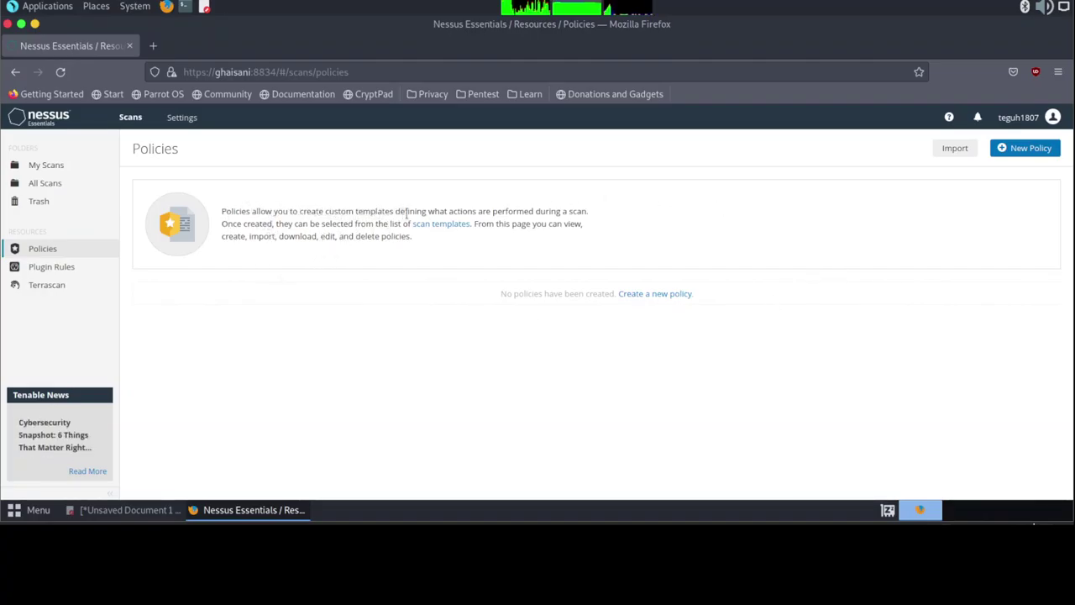
# Highlight key phrases in the Policies description, then move to the Plugin Rules page
pyautogui.moveTo(355, 211); pyautogui.dragTo(478, 211)
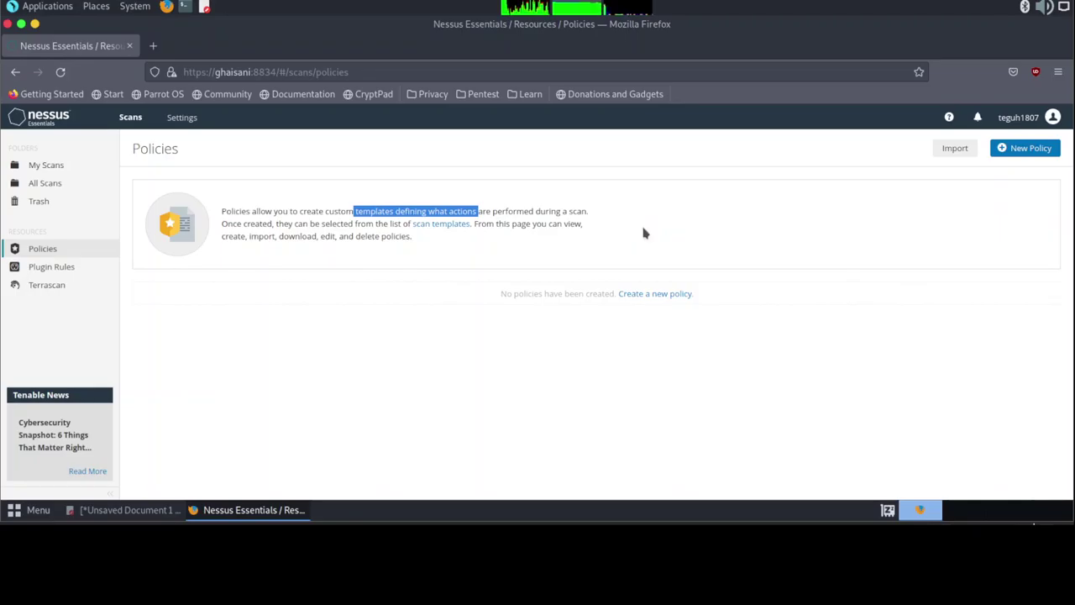
pyautogui.click(636, 214)
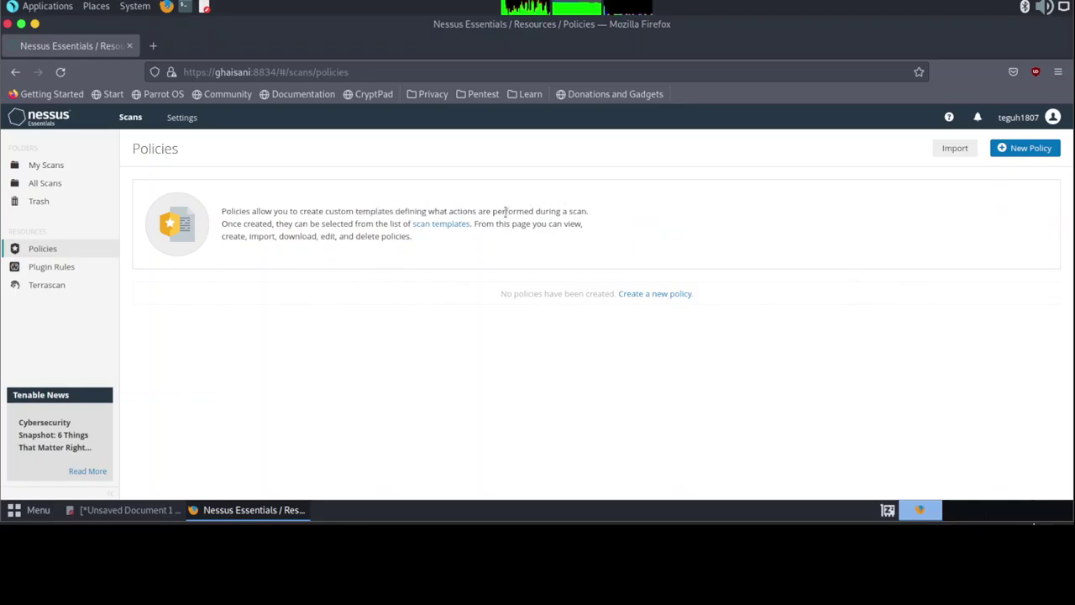
pyautogui.moveTo(535, 212); pyautogui.dragTo(586, 211)
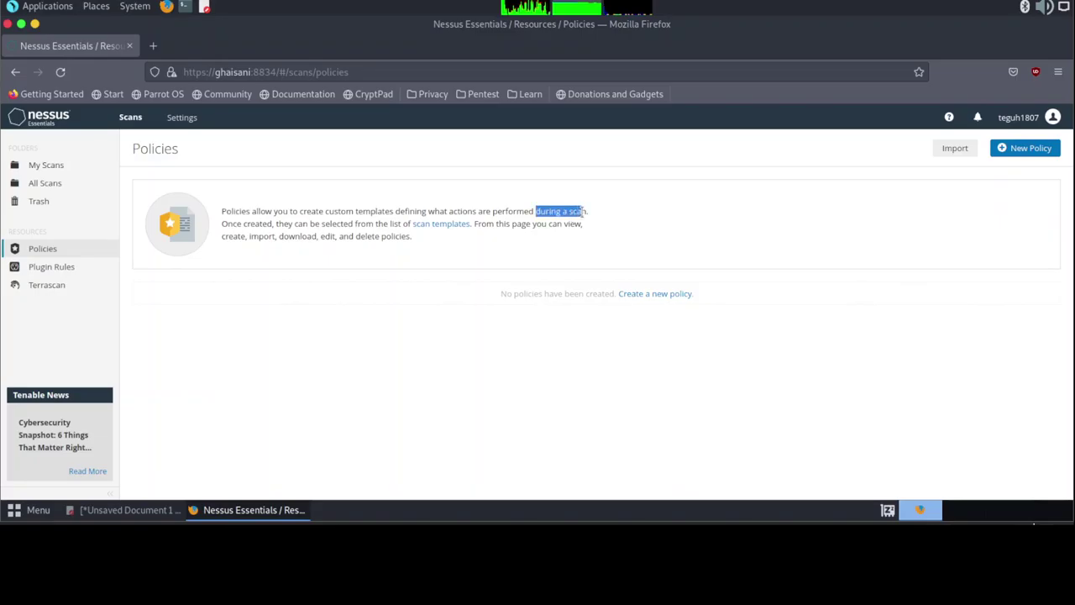
pyautogui.click(665, 221)
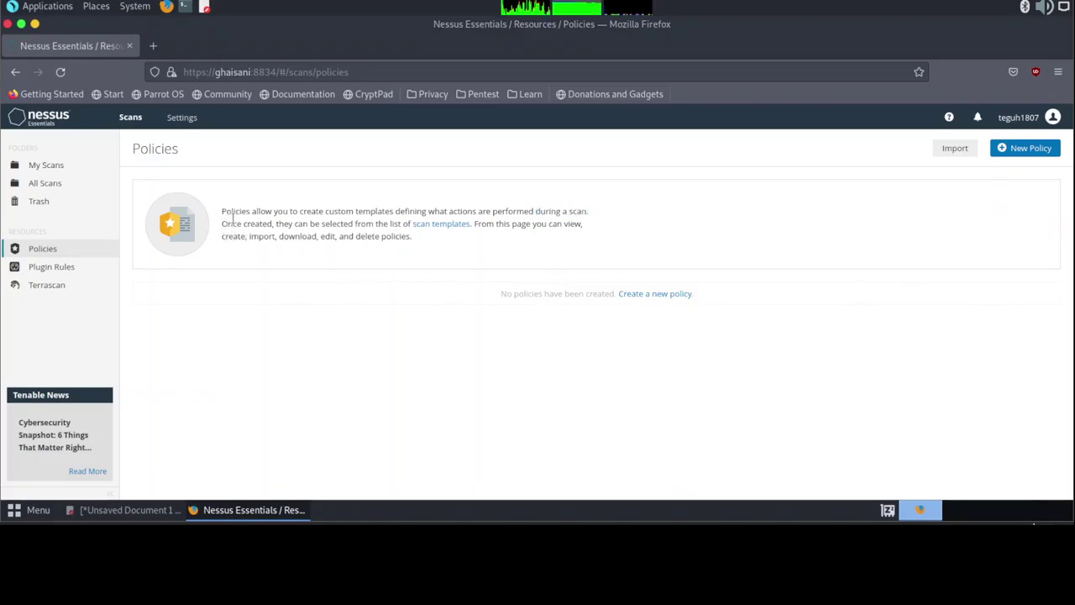
pyautogui.moveTo(243, 225); pyautogui.dragTo(272, 225)
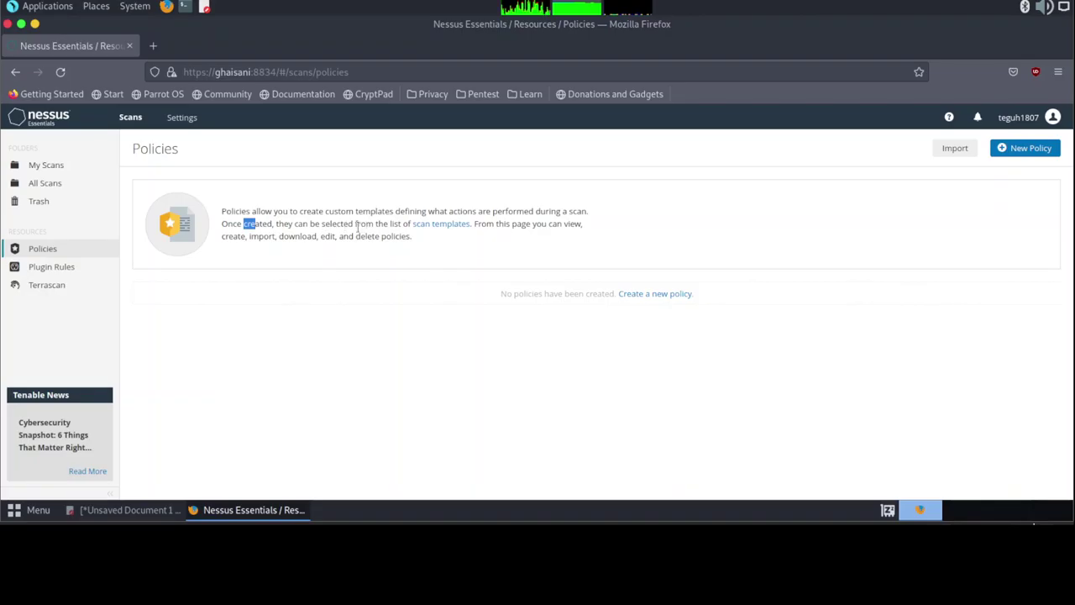
pyautogui.click(467, 258)
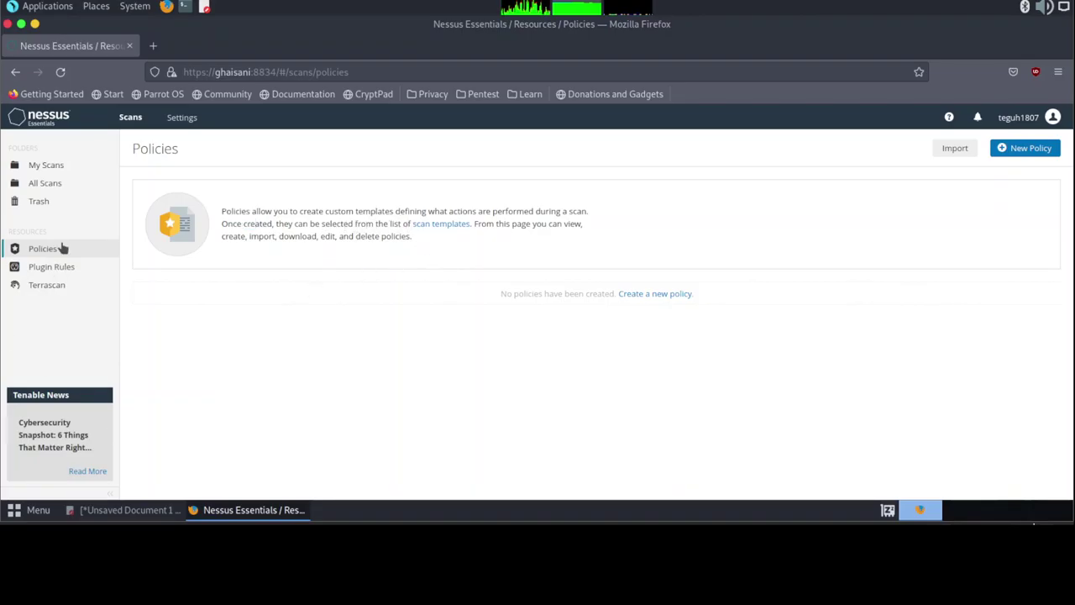
pyautogui.click(72, 268)
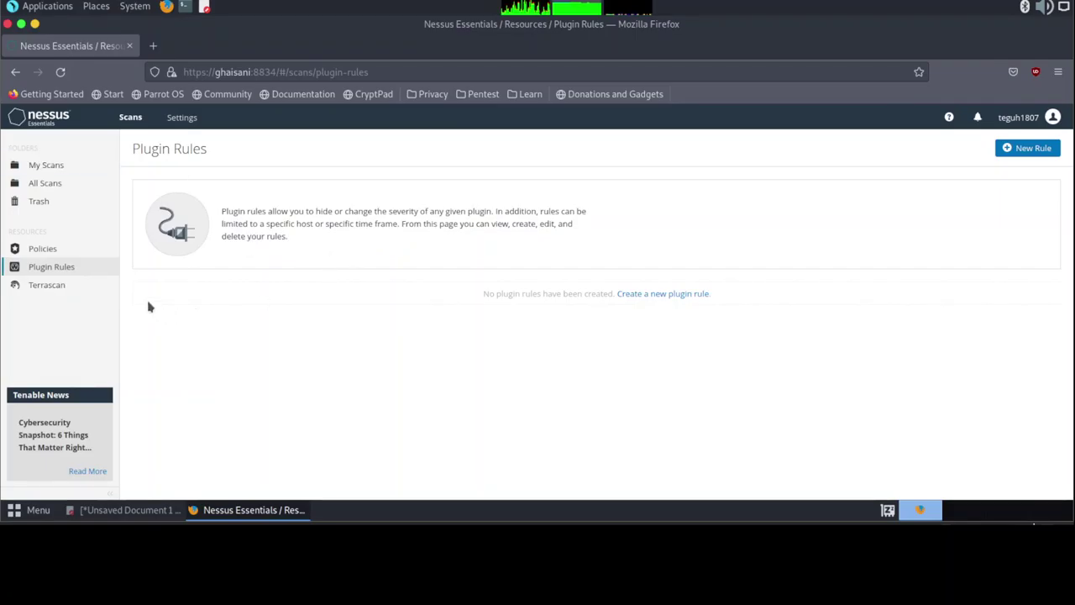
# Visit the Terrascan page, then the About settings and the Advanced Settings list
pyautogui.click(52, 288)
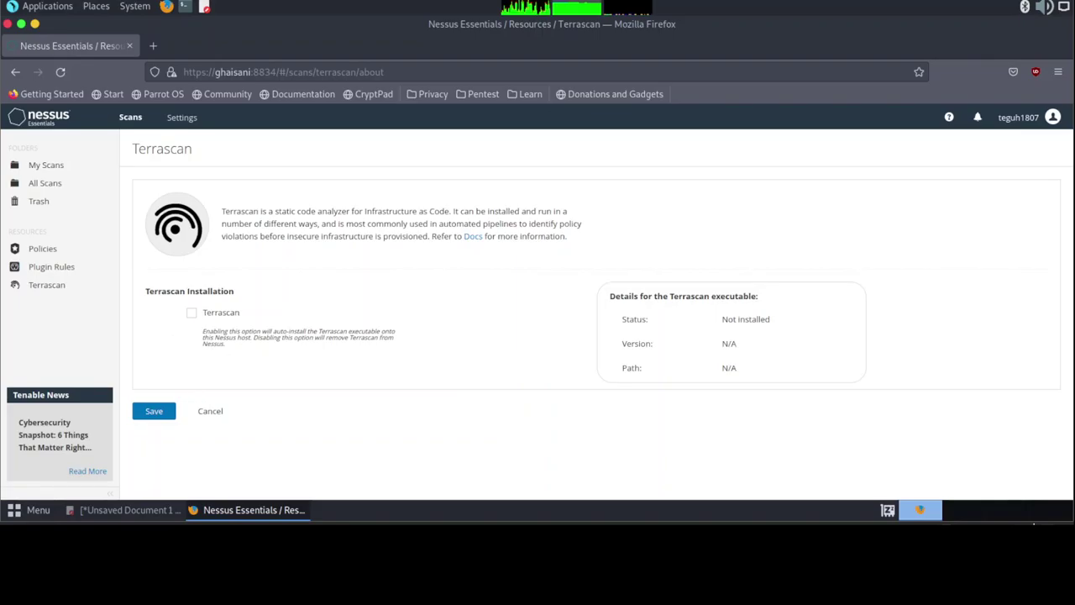
pyautogui.moveTo(34, 434)
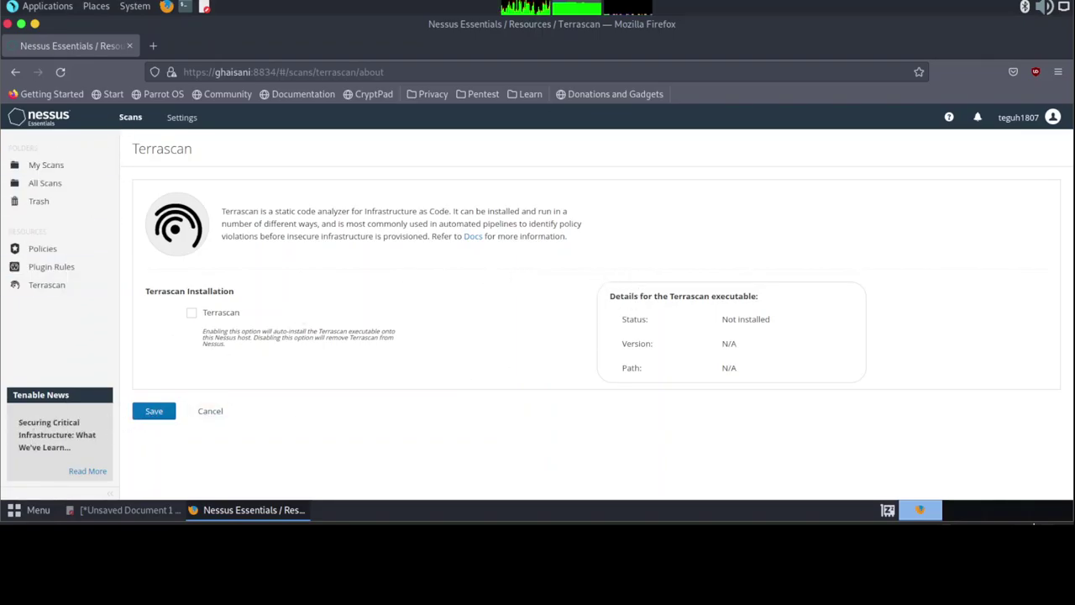
pyautogui.click(180, 119)
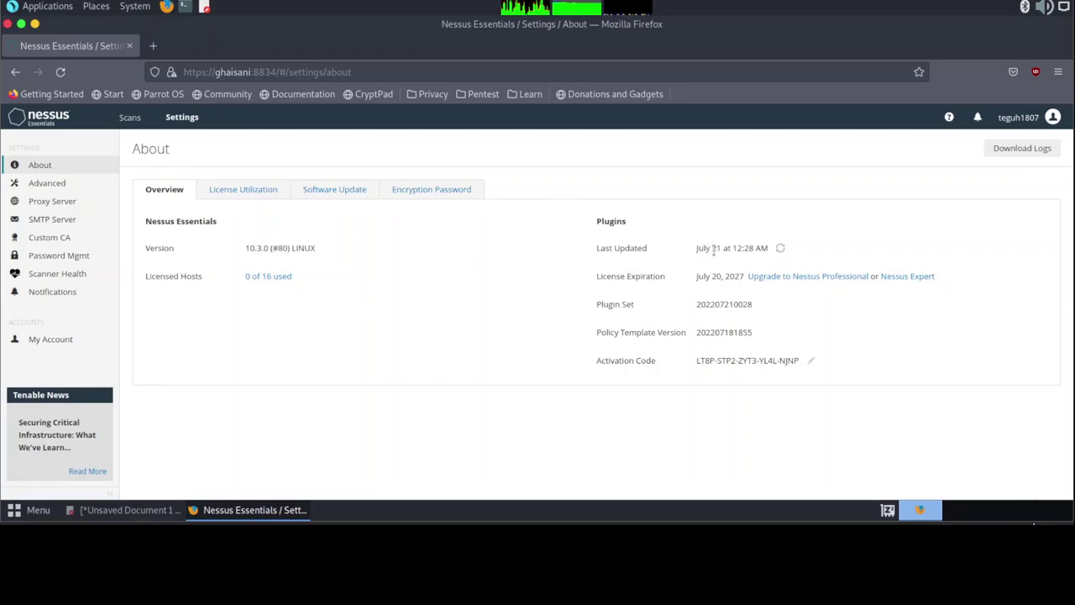
pyautogui.click(47, 183)
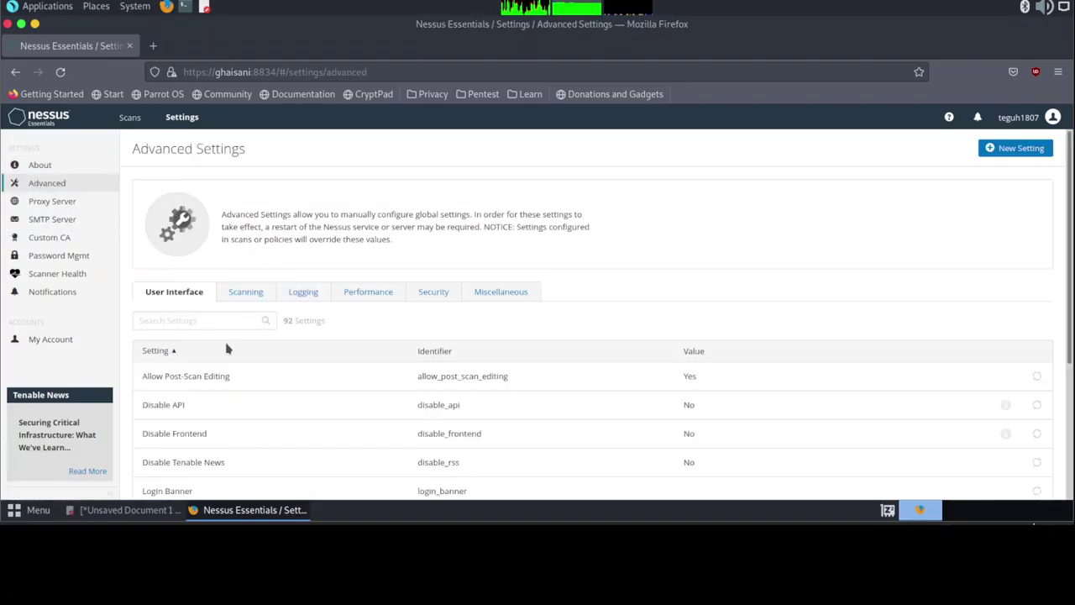
# Browse the Scanning advanced settings, opening Audit Trail Verbosity and cancelling without changes
pyautogui.scroll(-5, 385, 356)
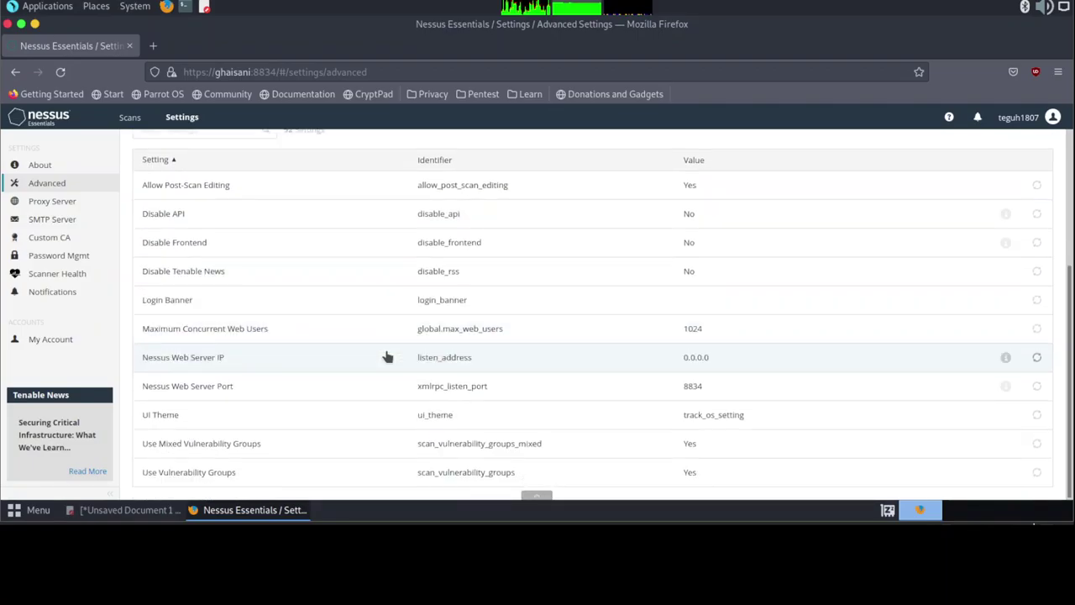
pyautogui.scroll(4, 387, 356)
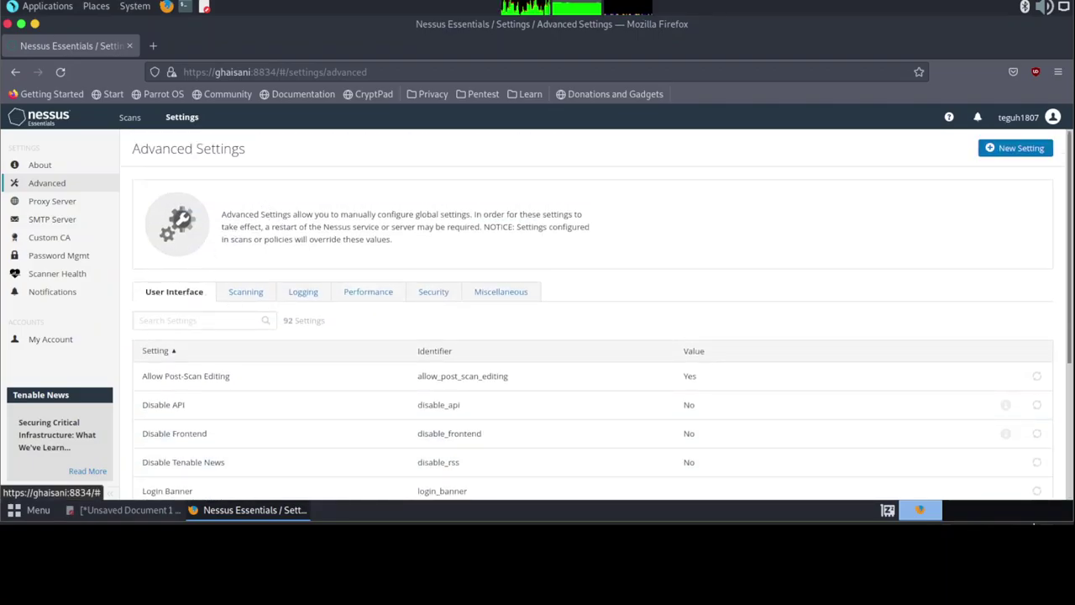
pyautogui.scroll(-4, 422, 377)
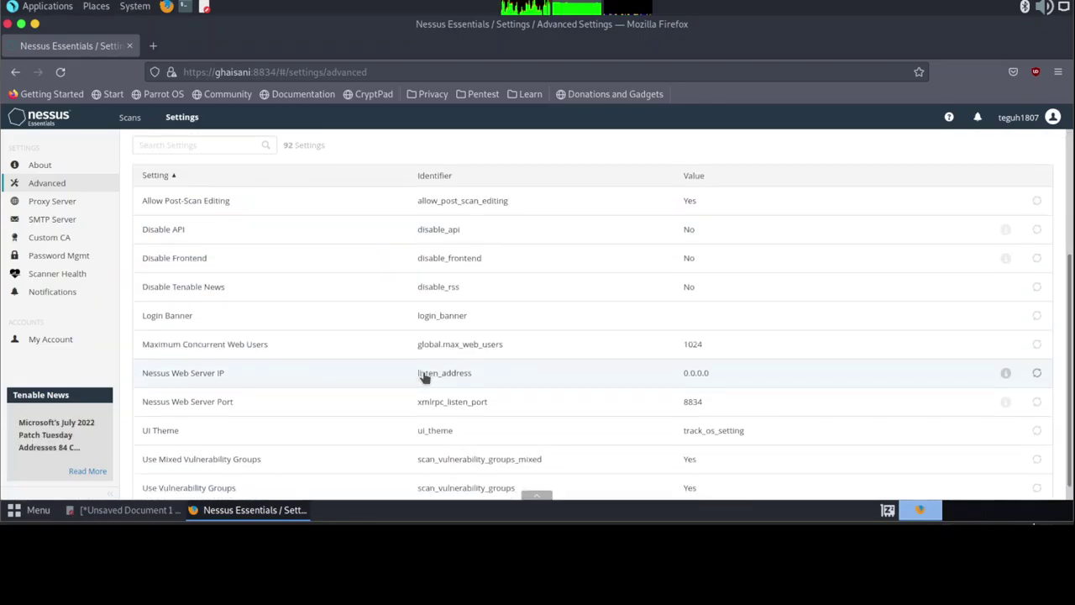
pyautogui.scroll(-1, 424, 377)
pyautogui.scroll(4, 424, 377)
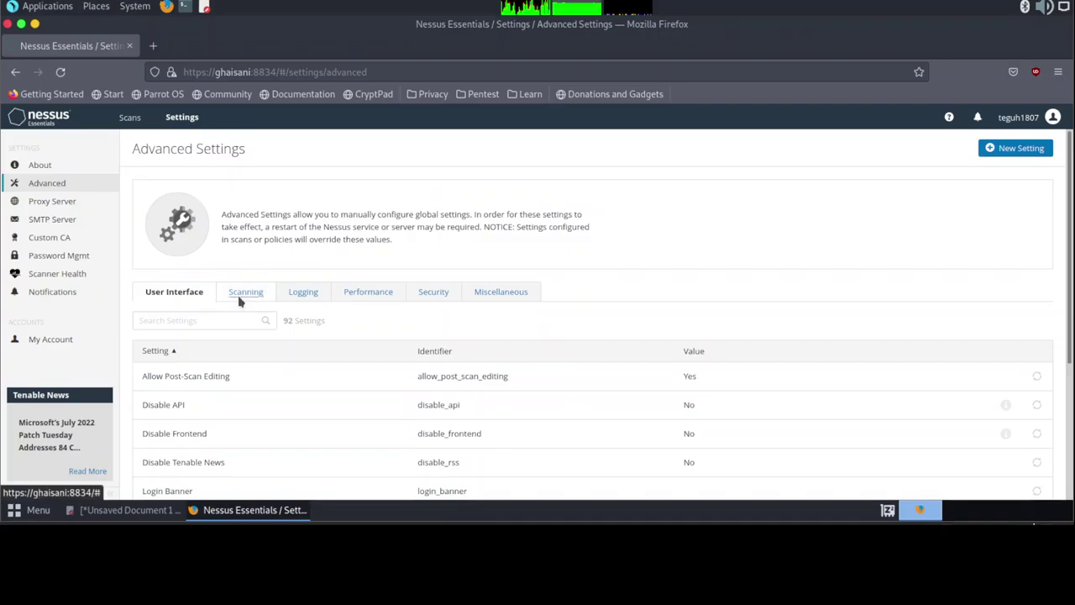
pyautogui.click(239, 299)
pyautogui.scroll(-3, 361, 340)
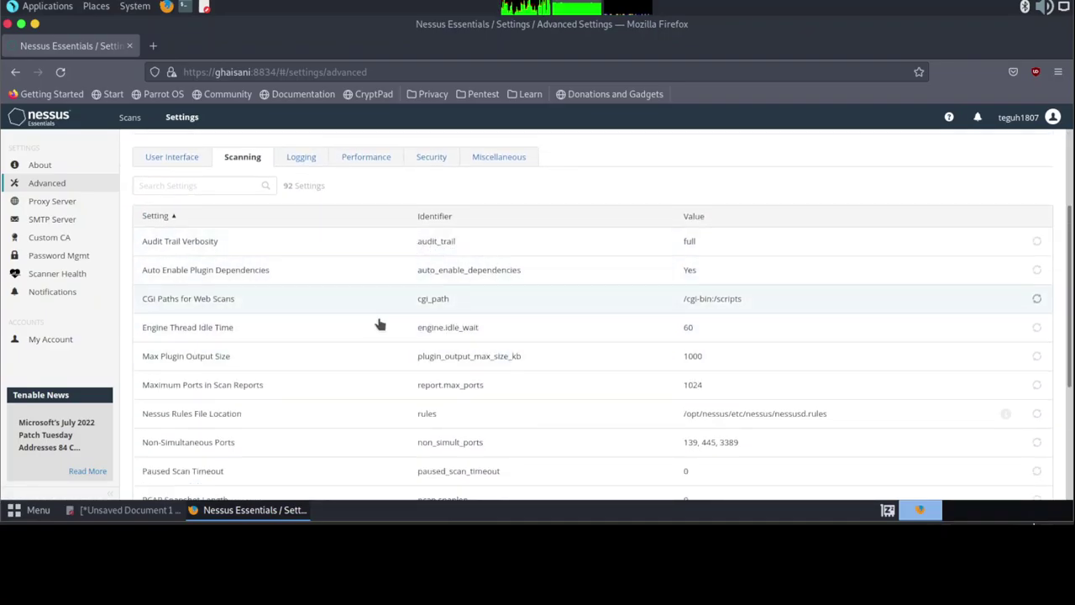
pyautogui.click(428, 242)
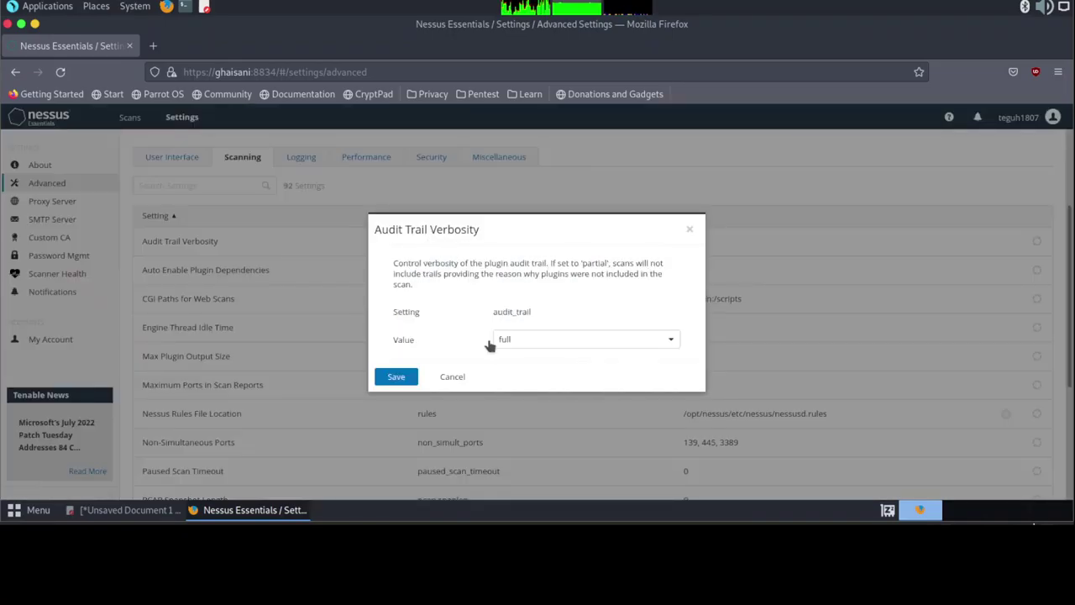
pyautogui.click(447, 377)
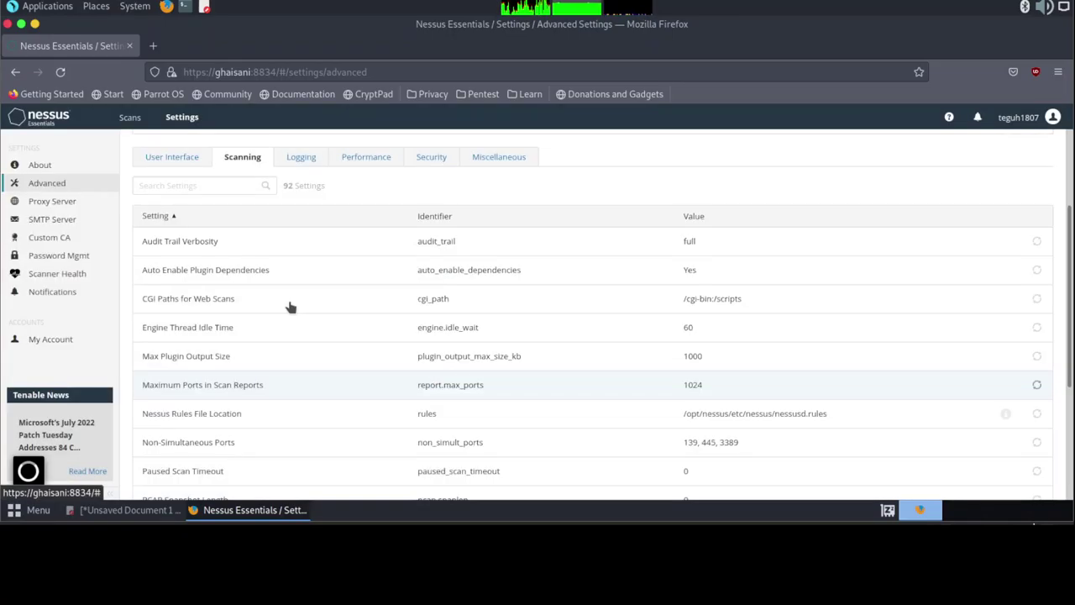
# View the Logging, Performance and Miscellaneous advanced settings categories
pyautogui.click(300, 159)
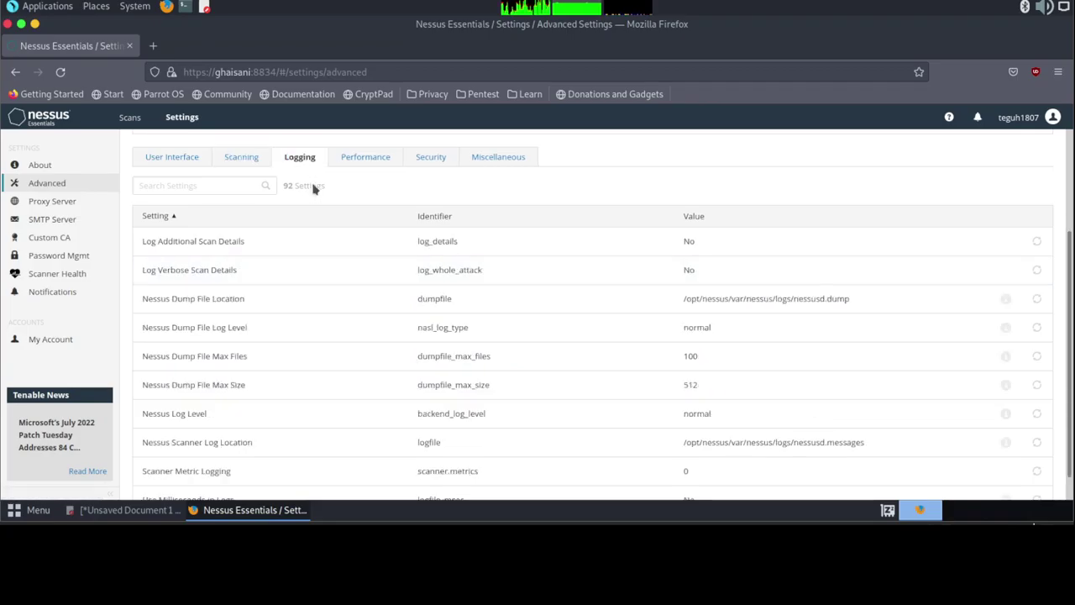
pyautogui.click(379, 157)
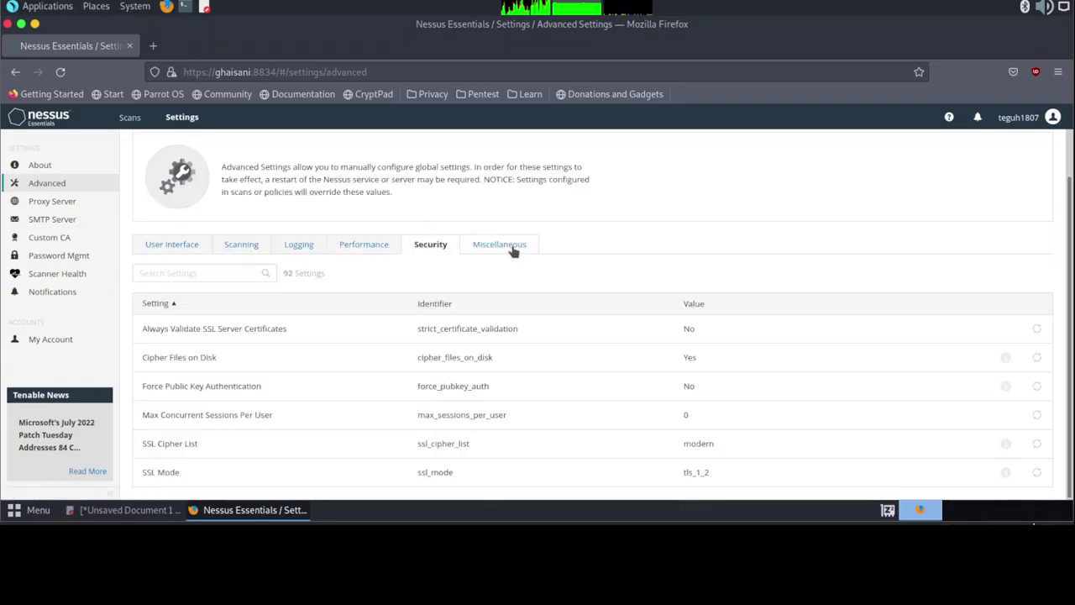
pyautogui.click(509, 246)
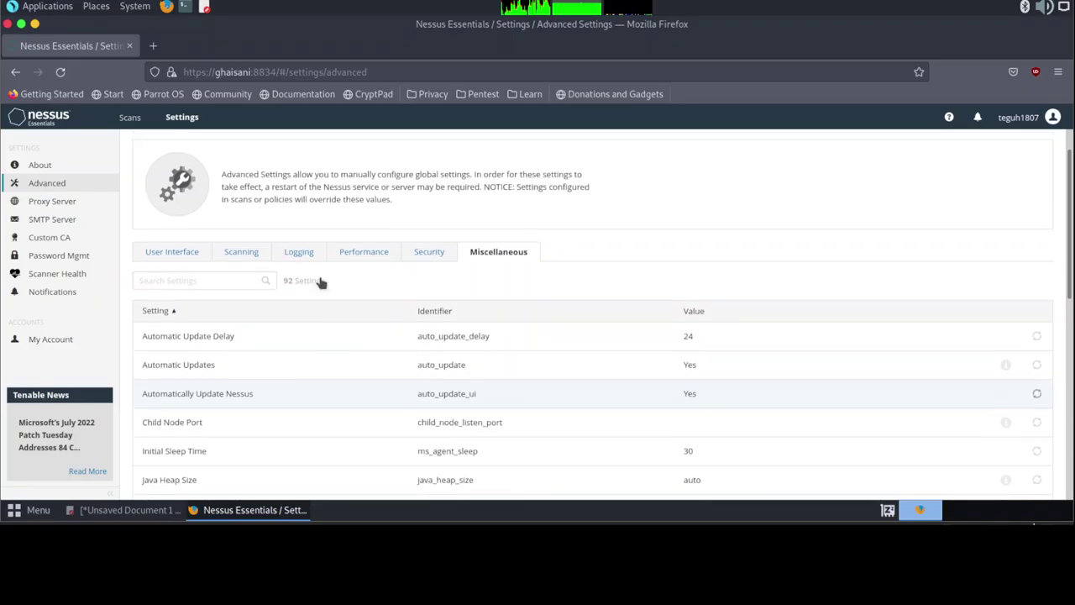
pyautogui.scroll(1, 389, 283)
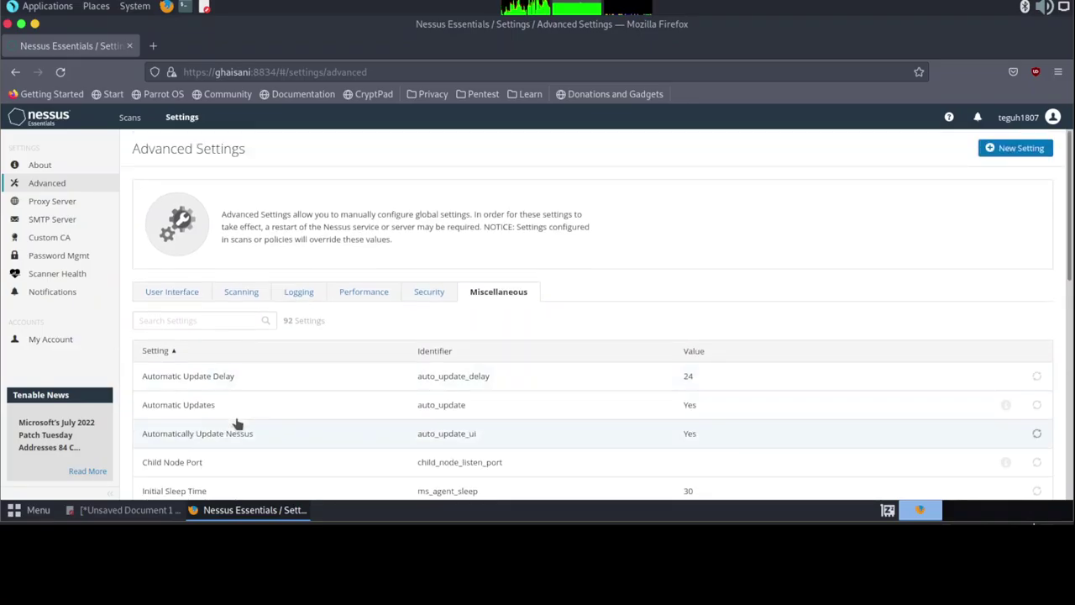
# Review the Proxy Server, SMTP Server, Custom CA and Password Mgmt pages, ending on Scanner Health
pyautogui.click(55, 201)
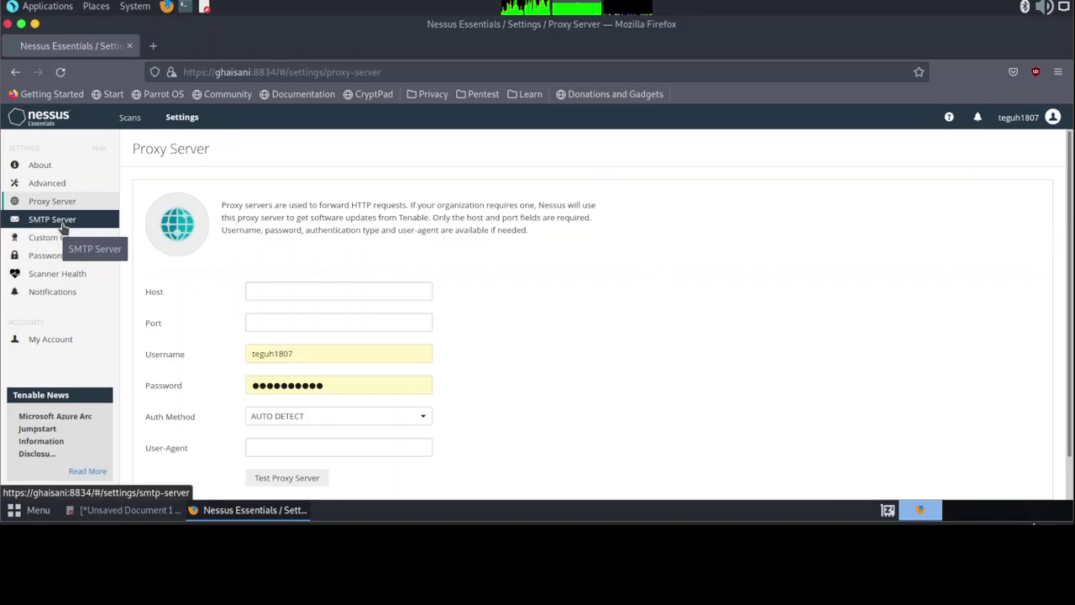
pyautogui.click(62, 224)
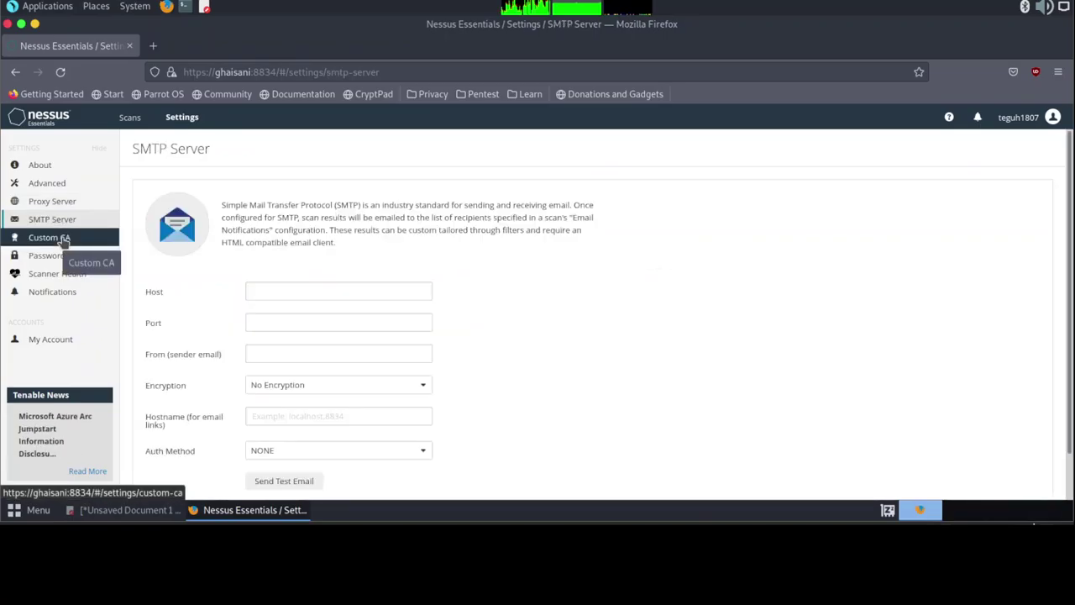
pyautogui.click(63, 240)
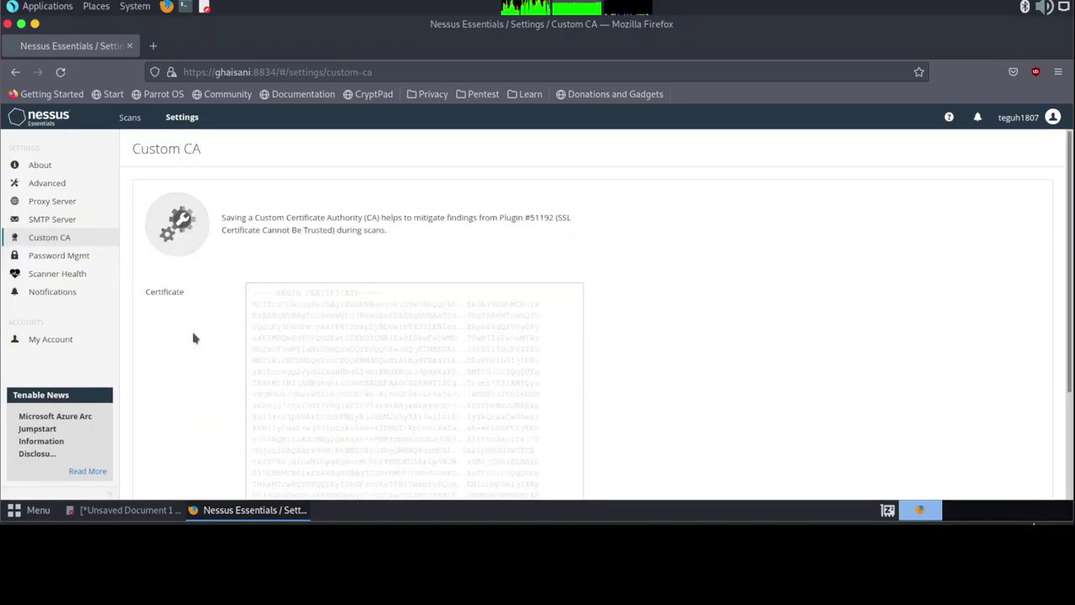
pyautogui.scroll(-3, 428, 377)
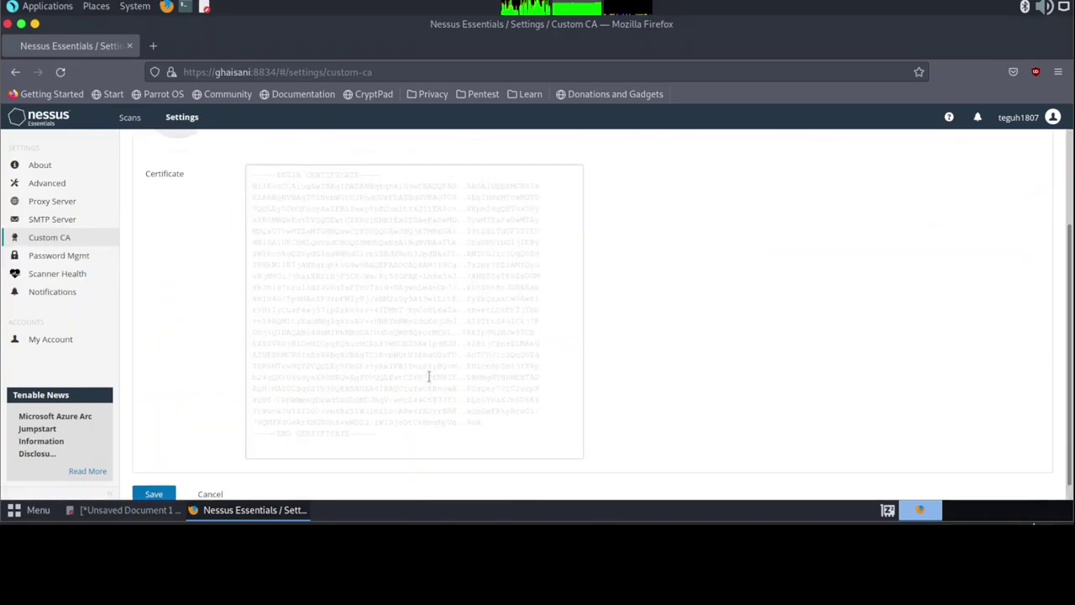
pyautogui.scroll(3, 428, 377)
pyautogui.click(63, 255)
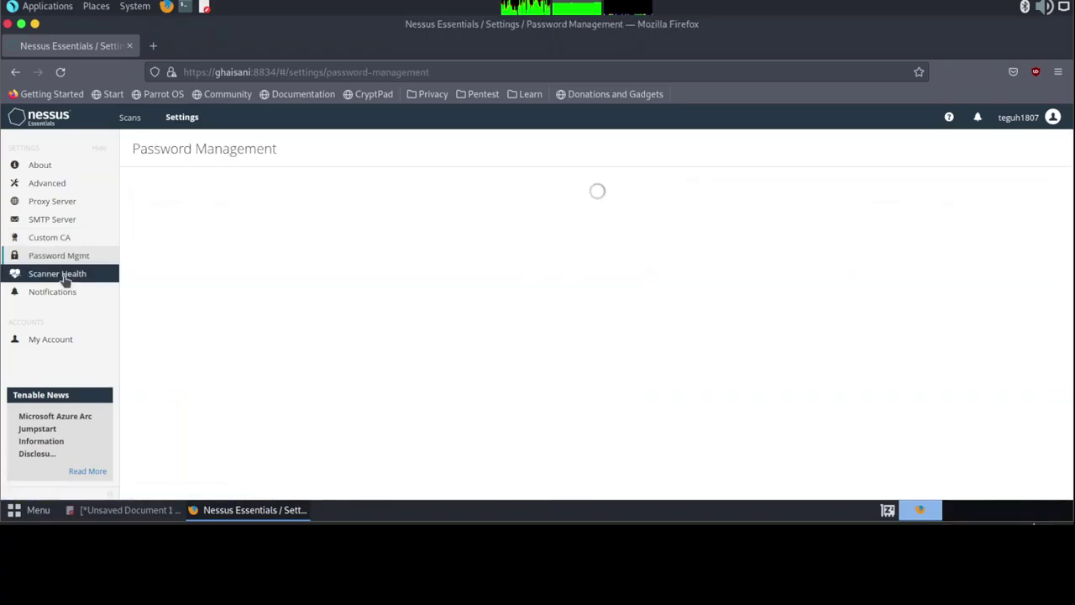
pyautogui.click(67, 277)
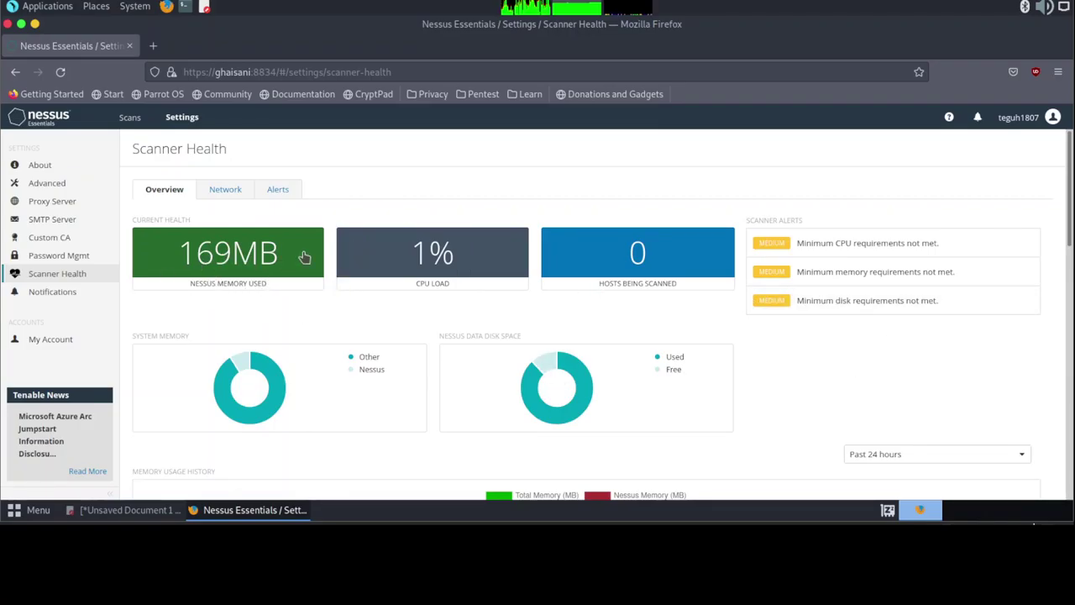
# View Notifications, My Account and its API Keys section, then go back to My Scans
pyautogui.click(68, 291)
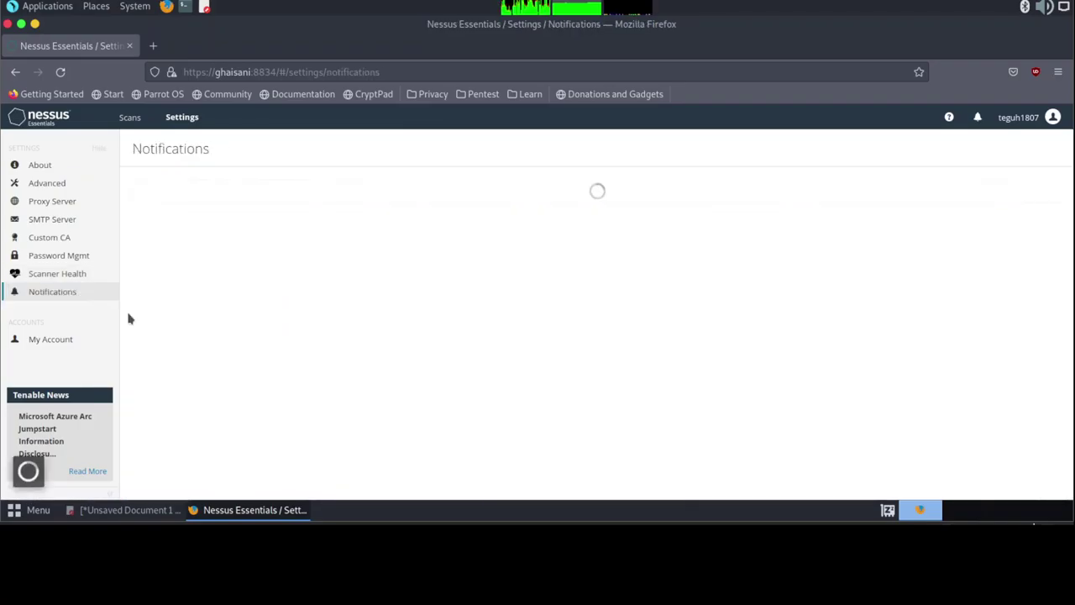
pyautogui.click(69, 340)
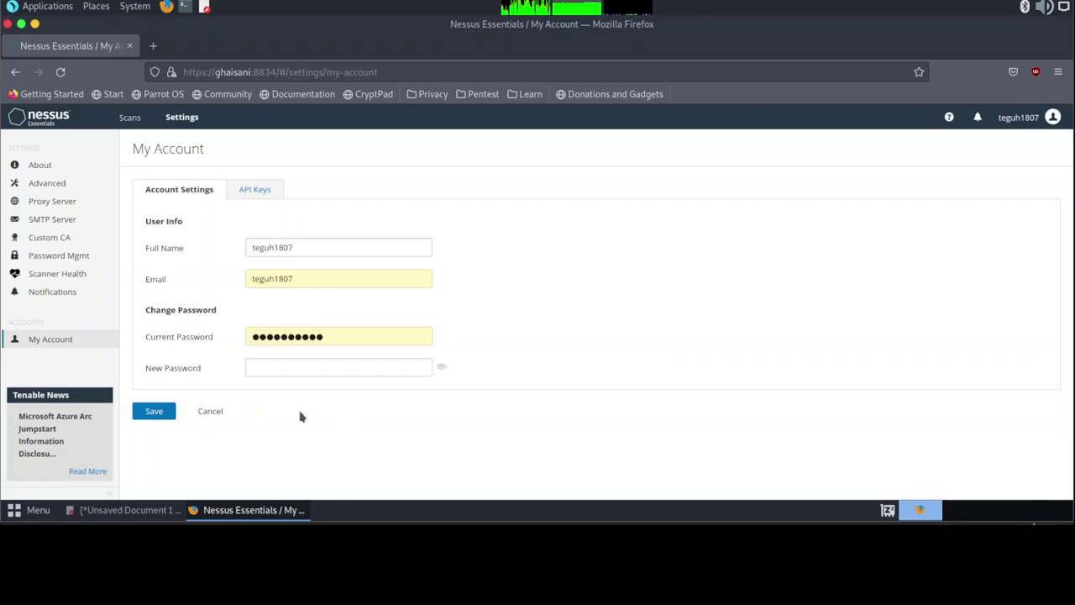
pyautogui.click(262, 193)
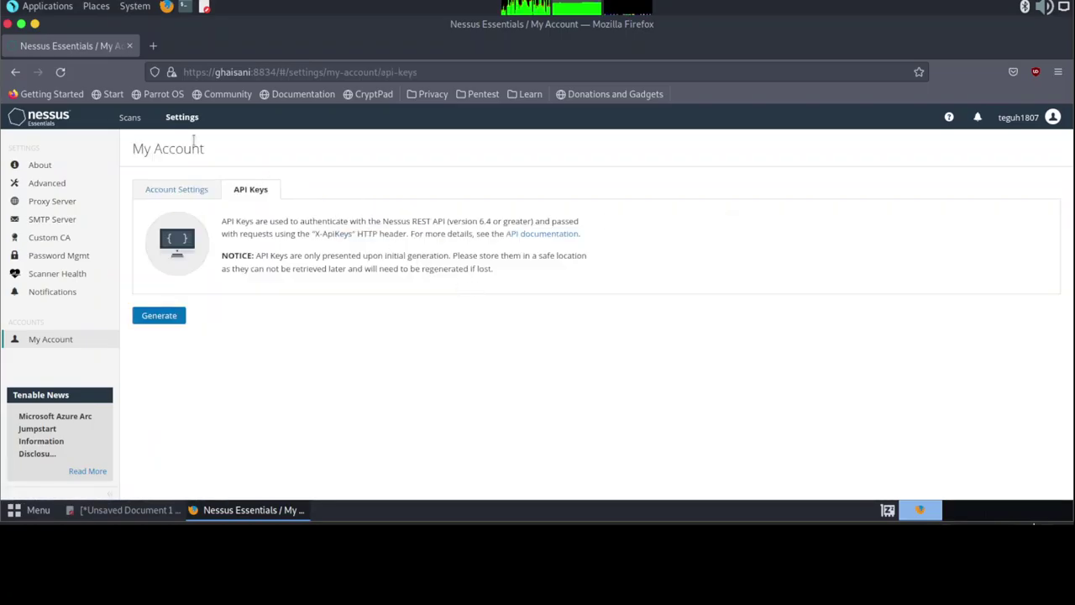
pyautogui.click(139, 120)
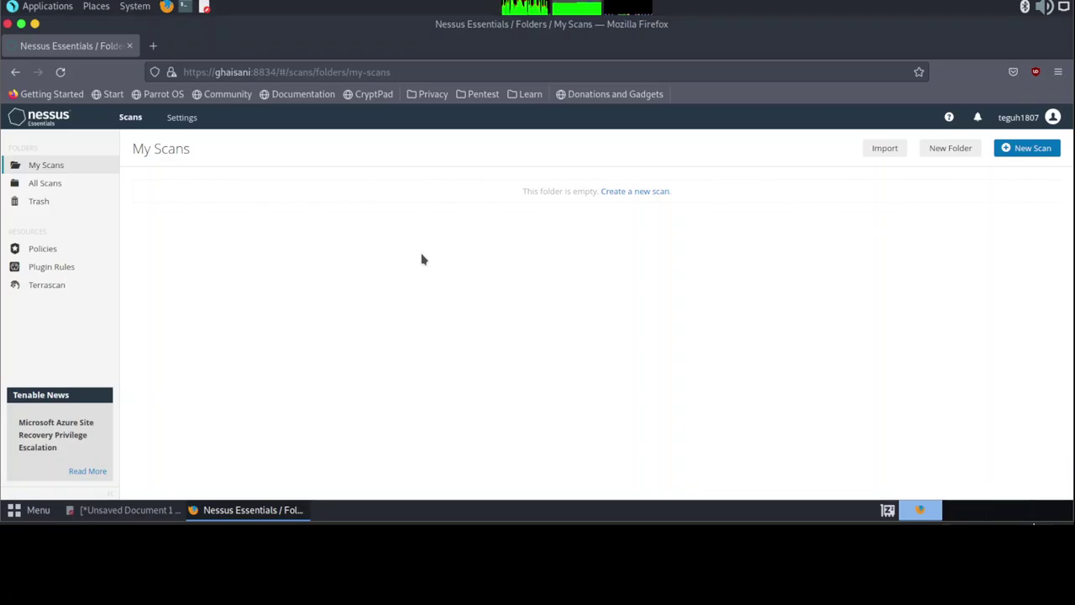
# Open the Policies page and start creating a new policy
pyautogui.click(38, 249)
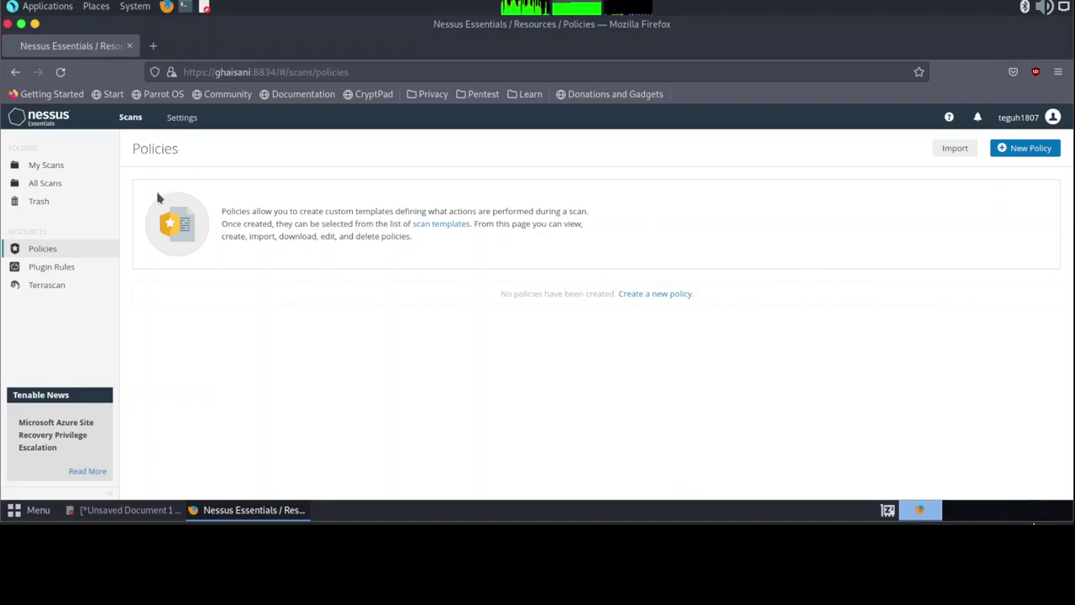
pyautogui.click(59, 249)
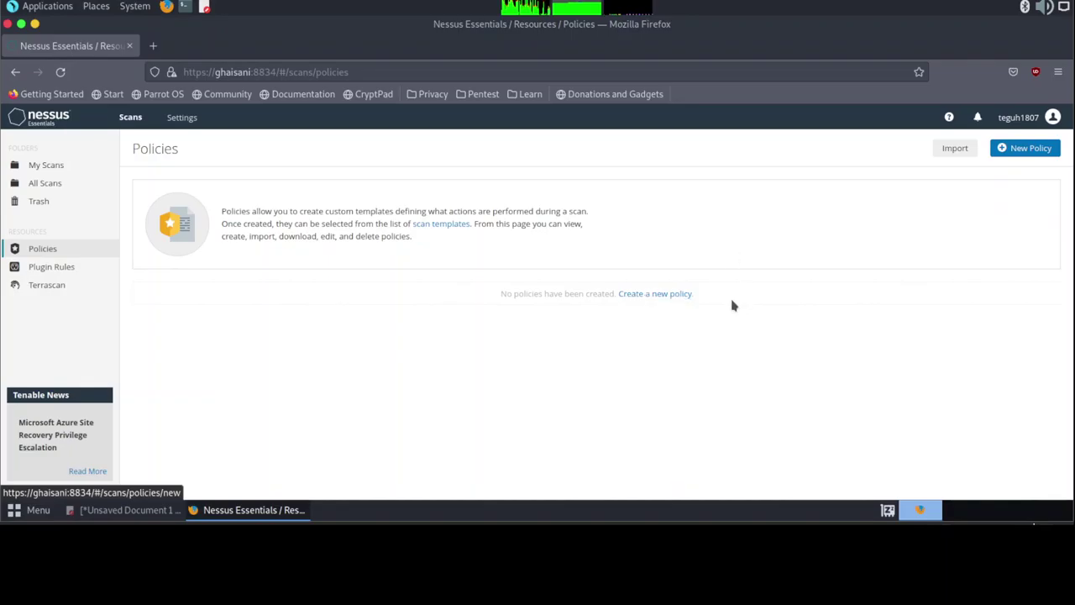
pyautogui.click(638, 294)
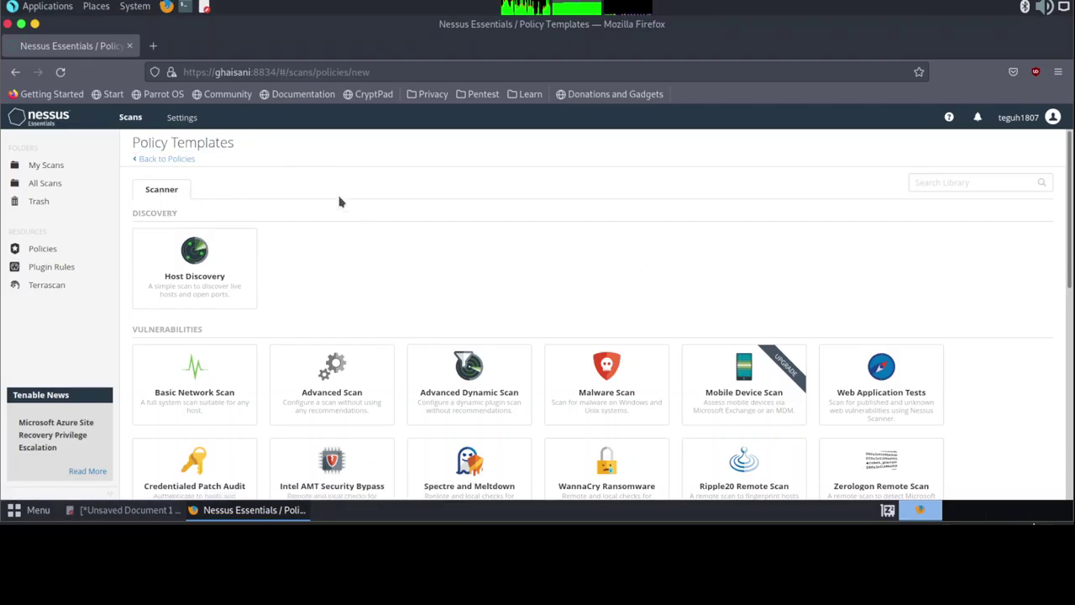
# Browse the Policy Templates gallery and choose the Advanced Scan template
pyautogui.scroll(-3, 438, 291)
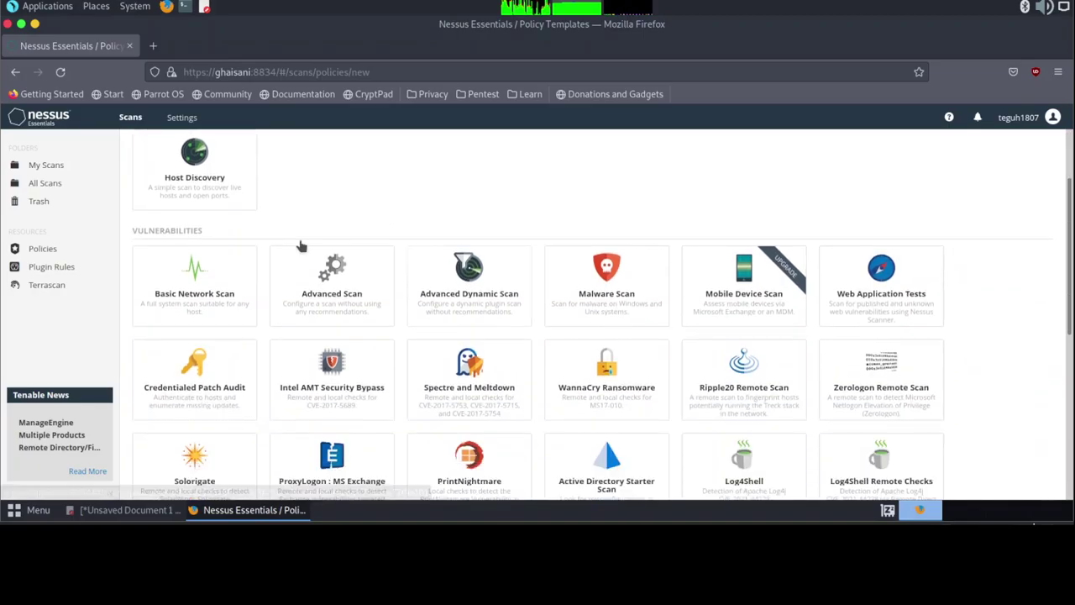
pyautogui.scroll(2, 241, 198)
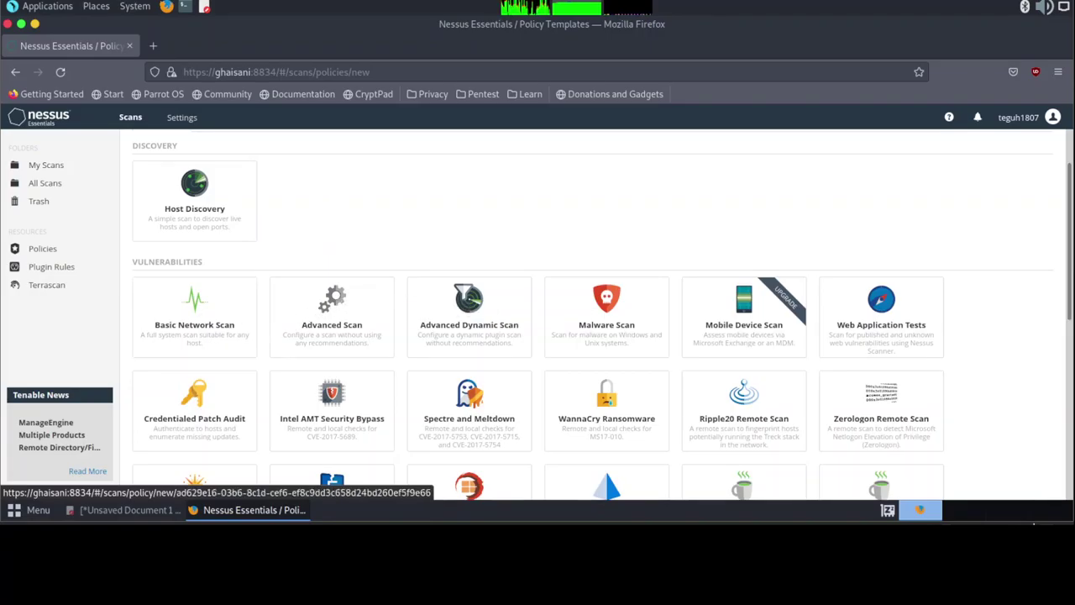
pyautogui.scroll(-3, 840, 317)
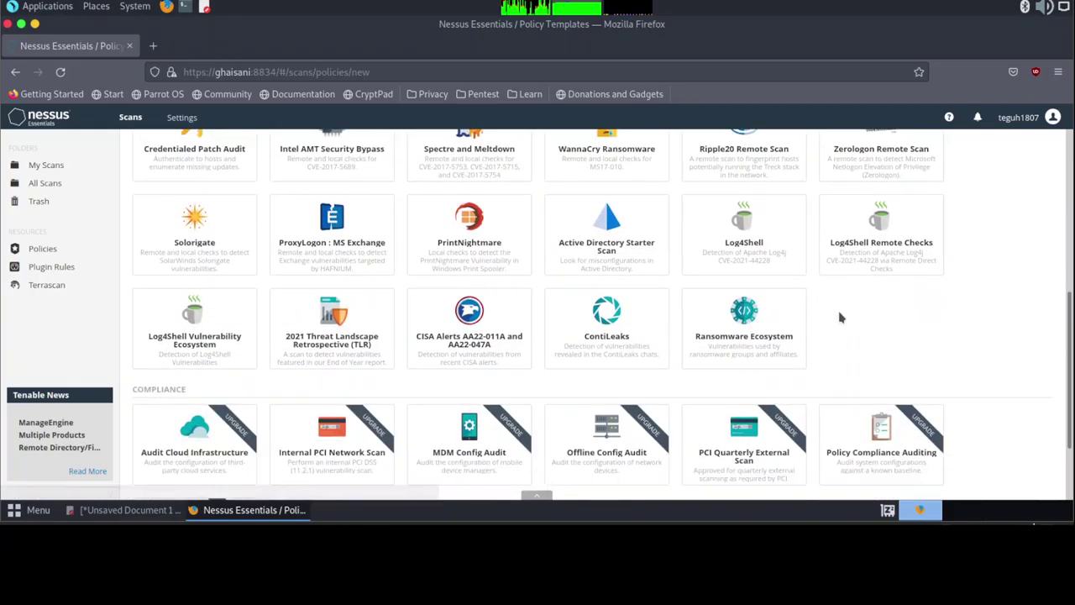
pyautogui.scroll(-2, 840, 317)
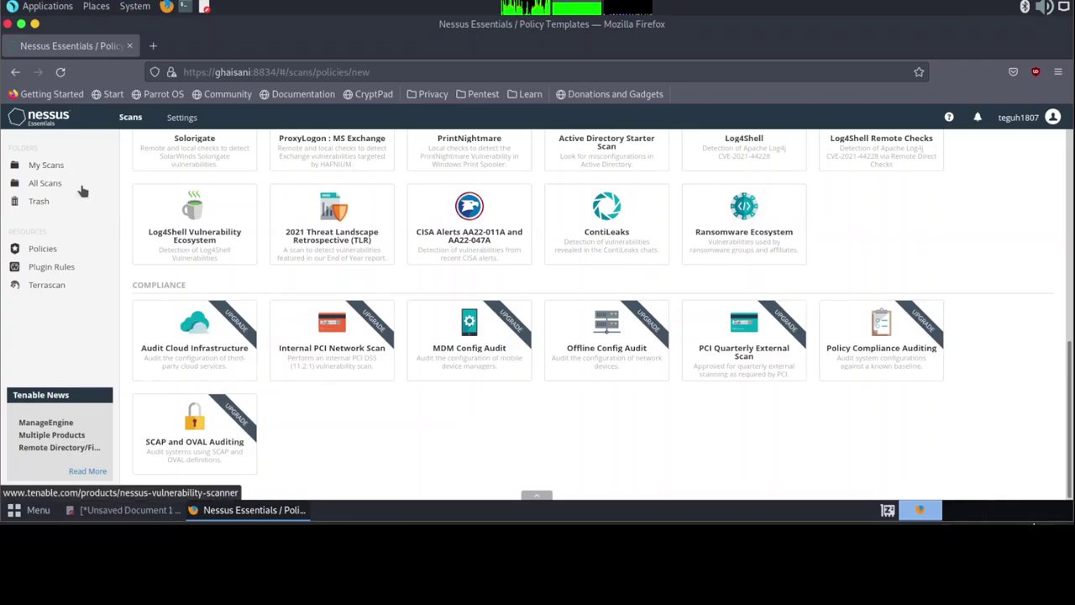
pyautogui.click(47, 183)
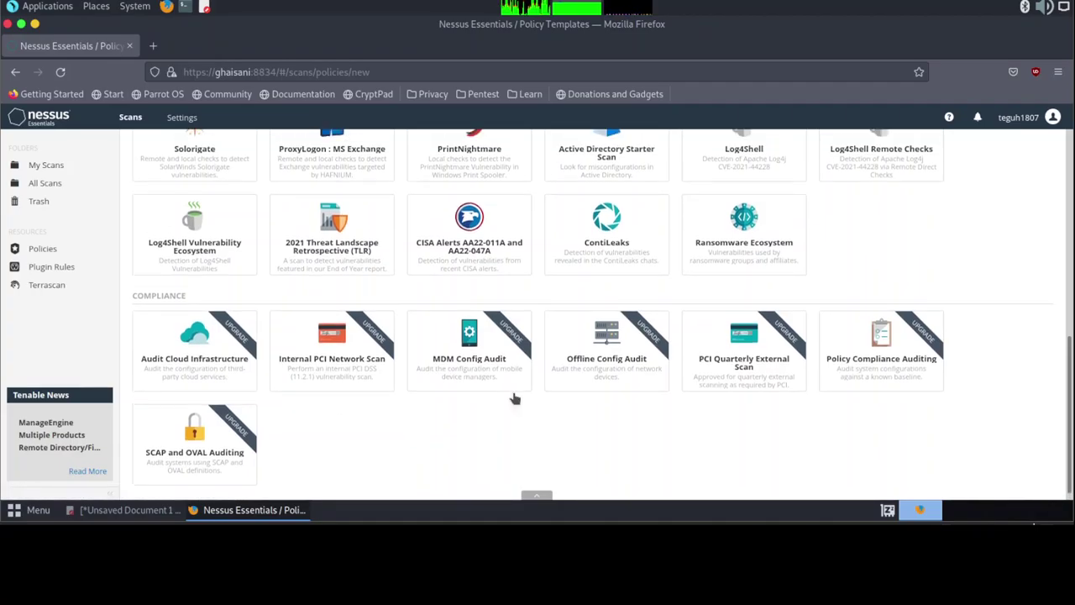
pyautogui.scroll(5, 515, 398)
pyautogui.scroll(3, 503, 378)
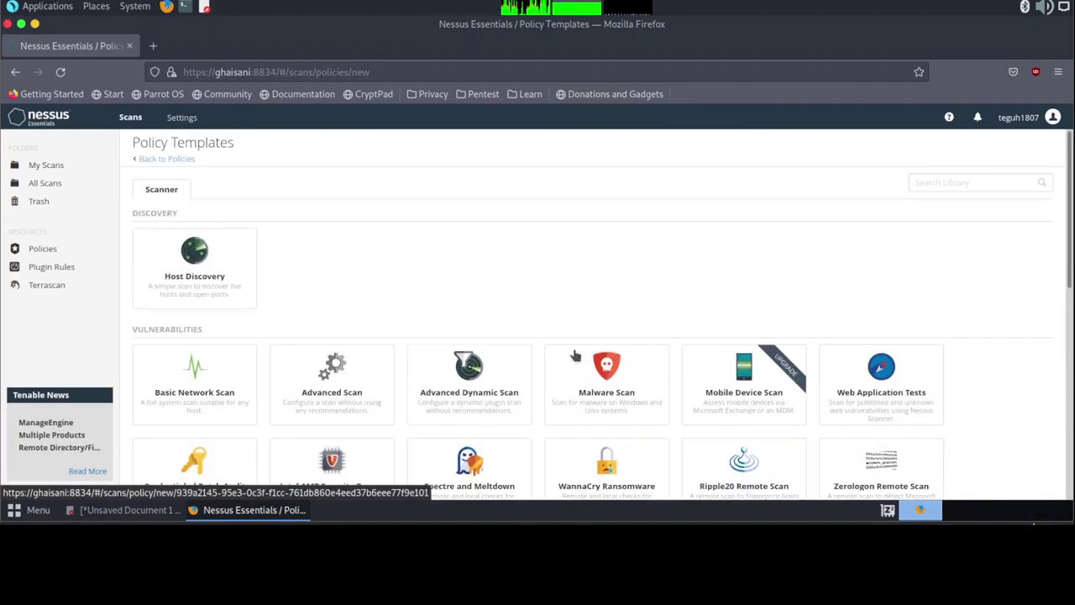
pyautogui.scroll(-1, 439, 273)
pyautogui.scroll(-1, 328, 307)
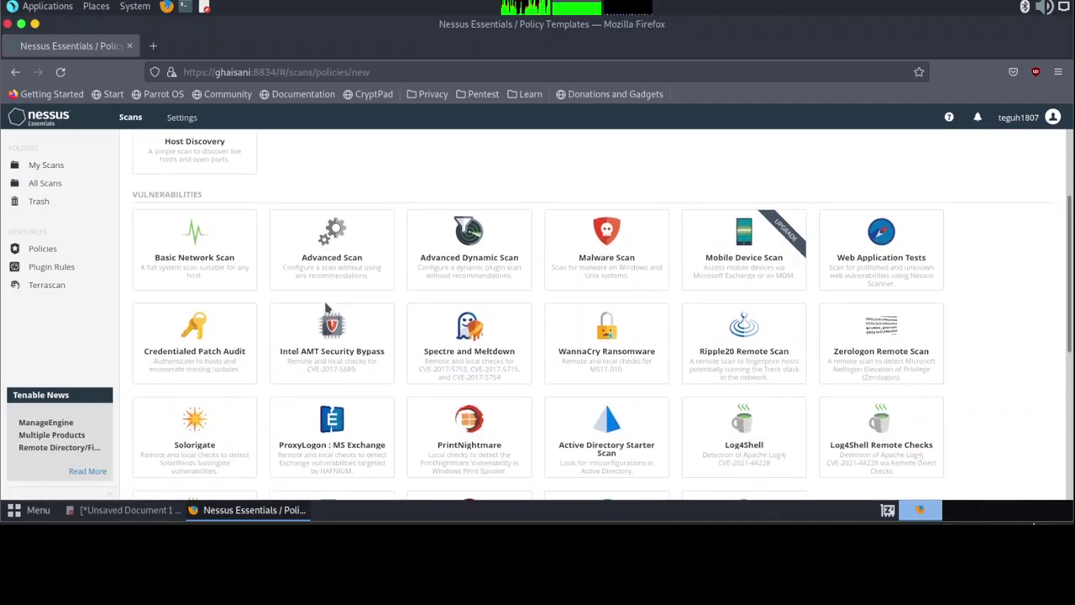
pyautogui.click(332, 246)
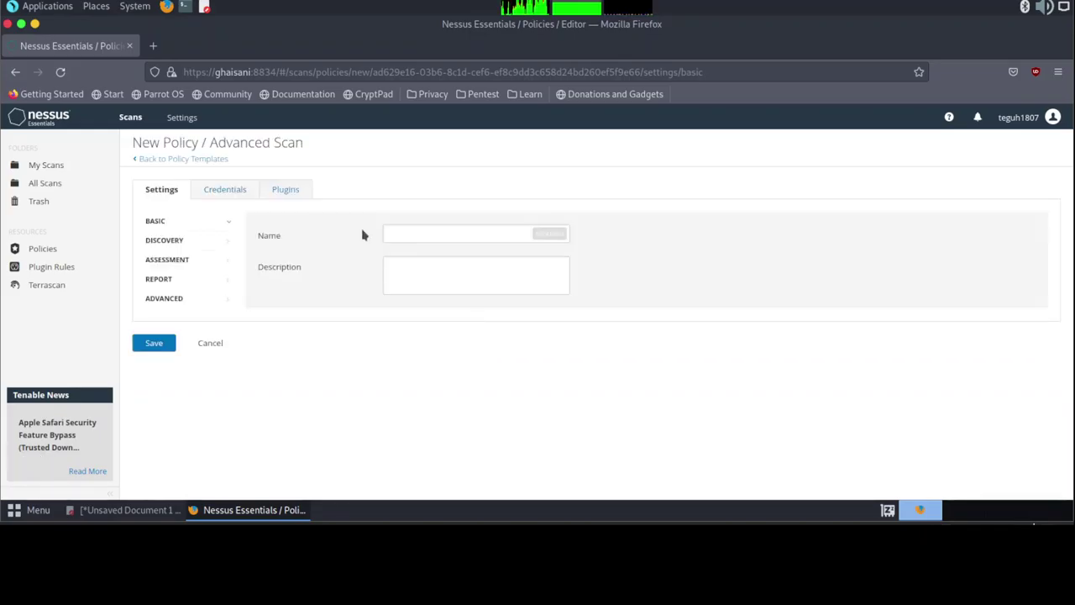
# Name the policy 'Advance Scan', describe it as 'this is a Demo', and save it
pyautogui.click(426, 235)
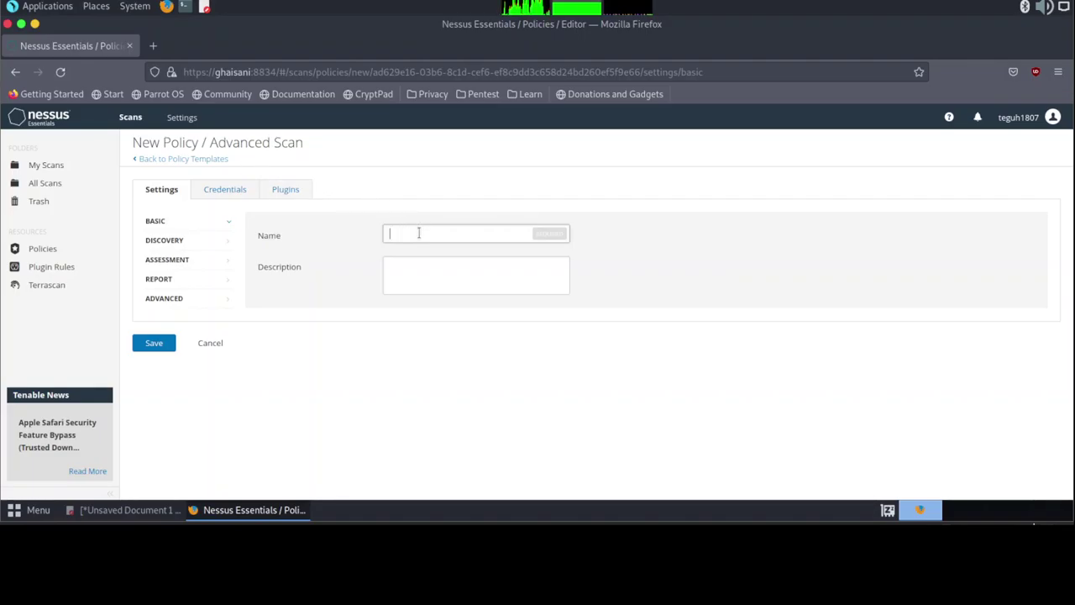
pyautogui.write('Adva')
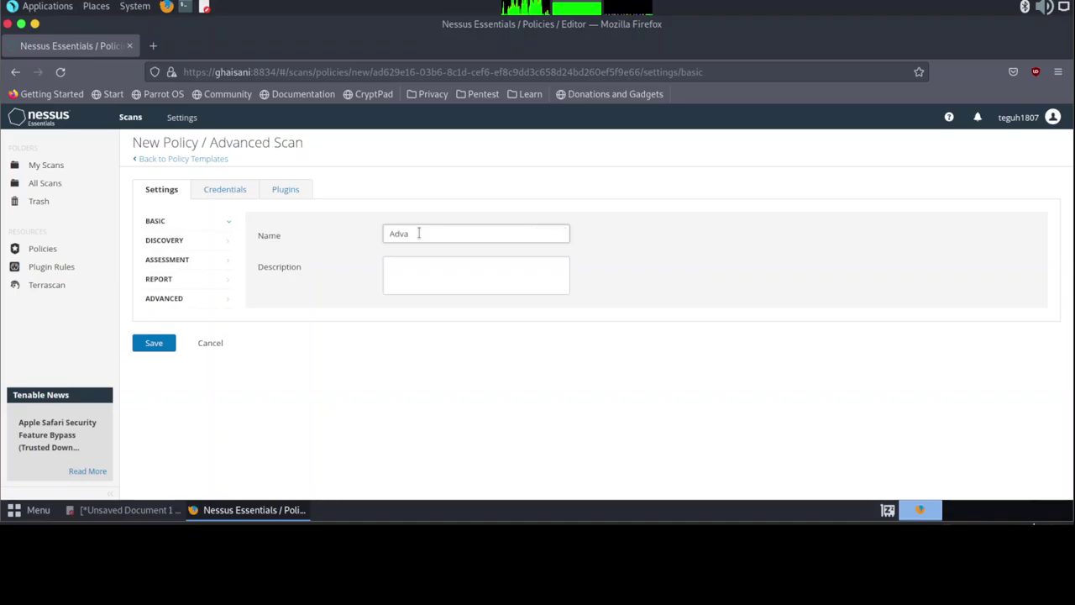
pyautogui.write('nd')
pyautogui.write('e S')
pyautogui.write('can')
pyautogui.click(418, 277)
pyautogui.write('t')
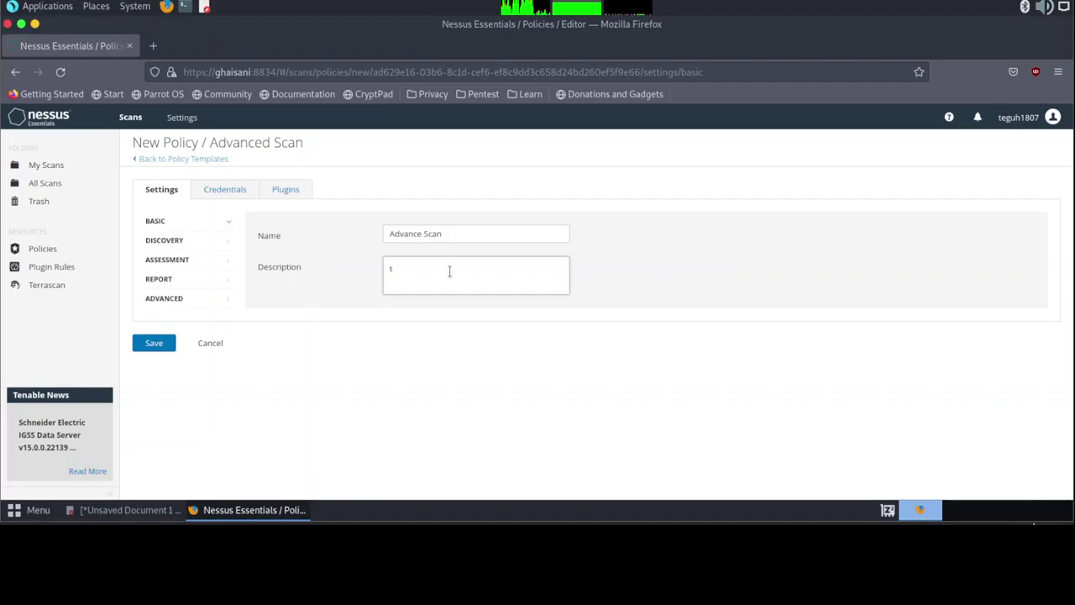
pyautogui.write('his is a')
pyautogui.write(' Demo')
pyautogui.click(153, 344)
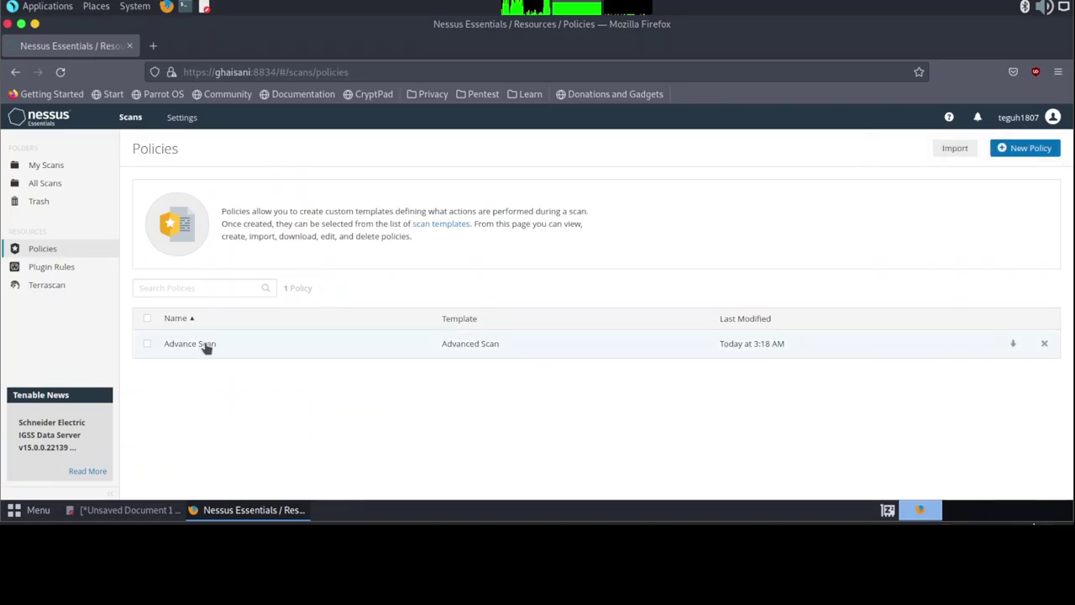
# Reopen the Advance Scan policy and go to its Host Discovery settings
pyautogui.click(206, 346)
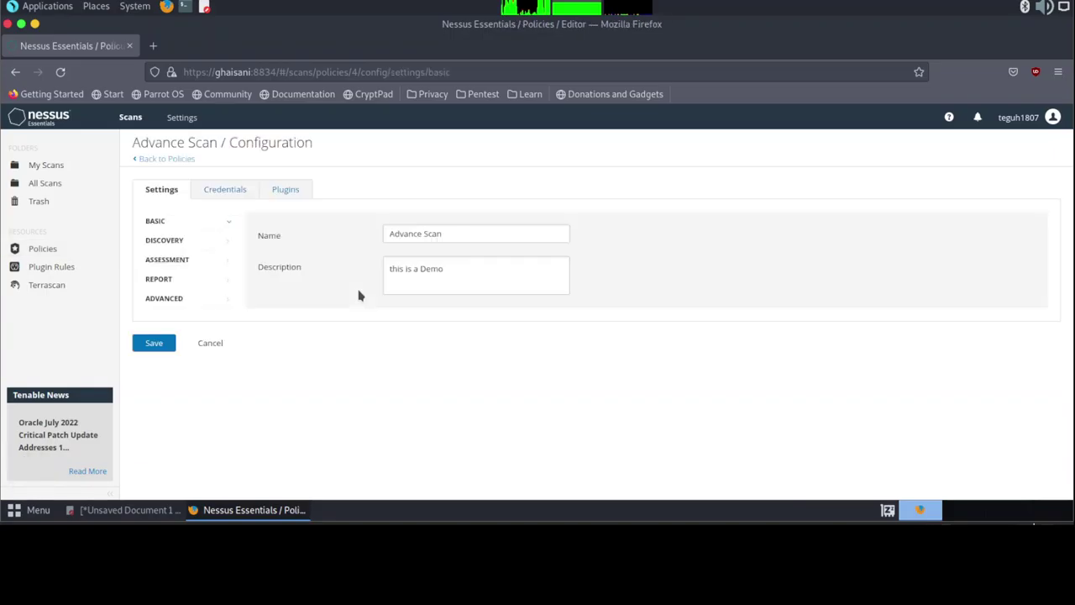
pyautogui.click(155, 242)
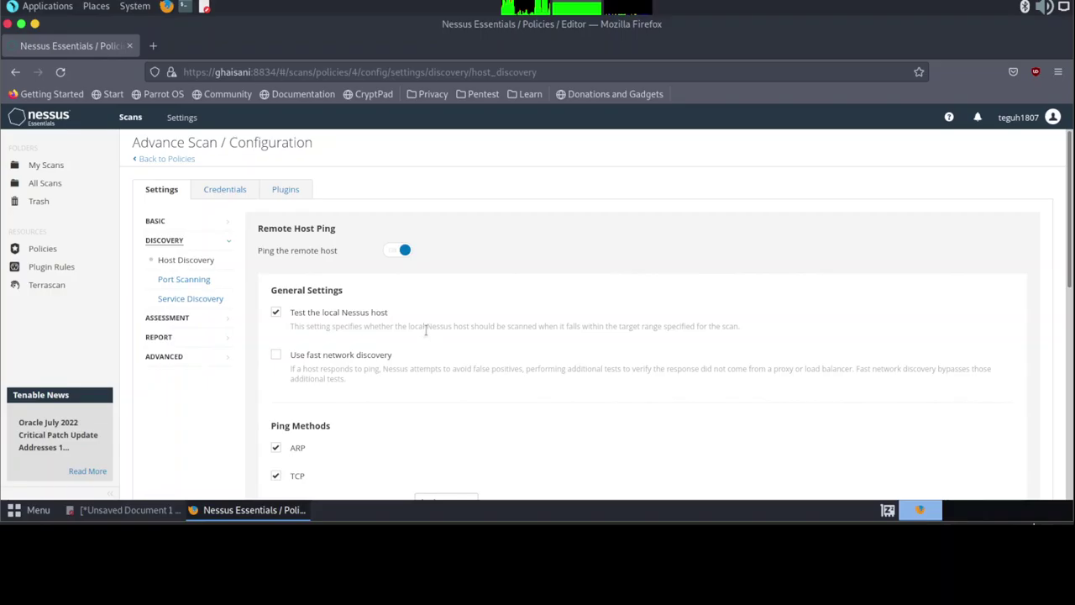
# Add UDP as a ping method in Host Discovery
pyautogui.scroll(-5, 426, 330)
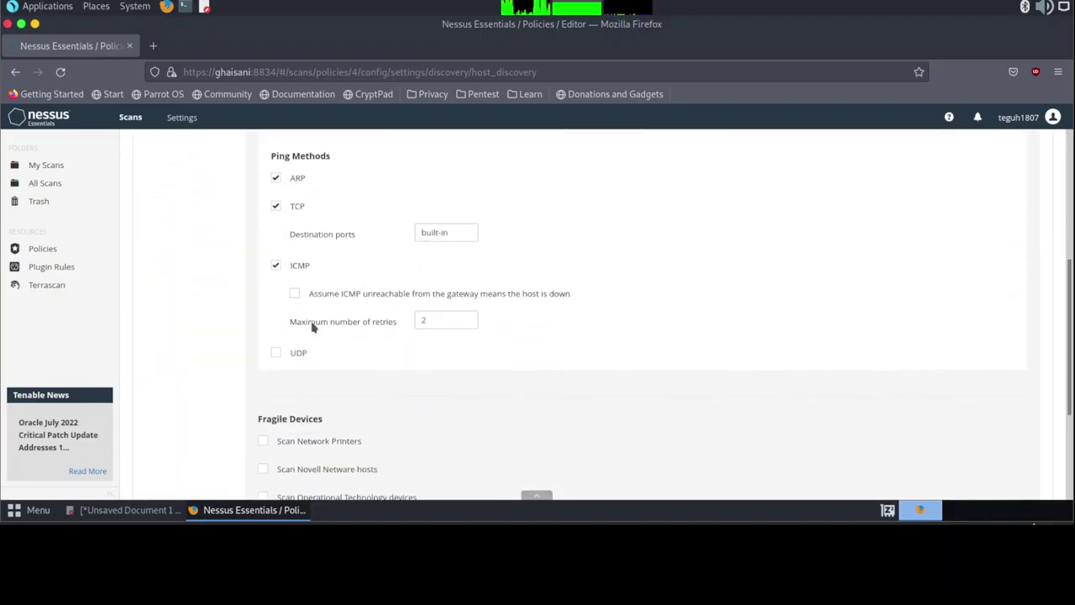
pyautogui.click(275, 354)
pyautogui.scroll(-3, 340, 318)
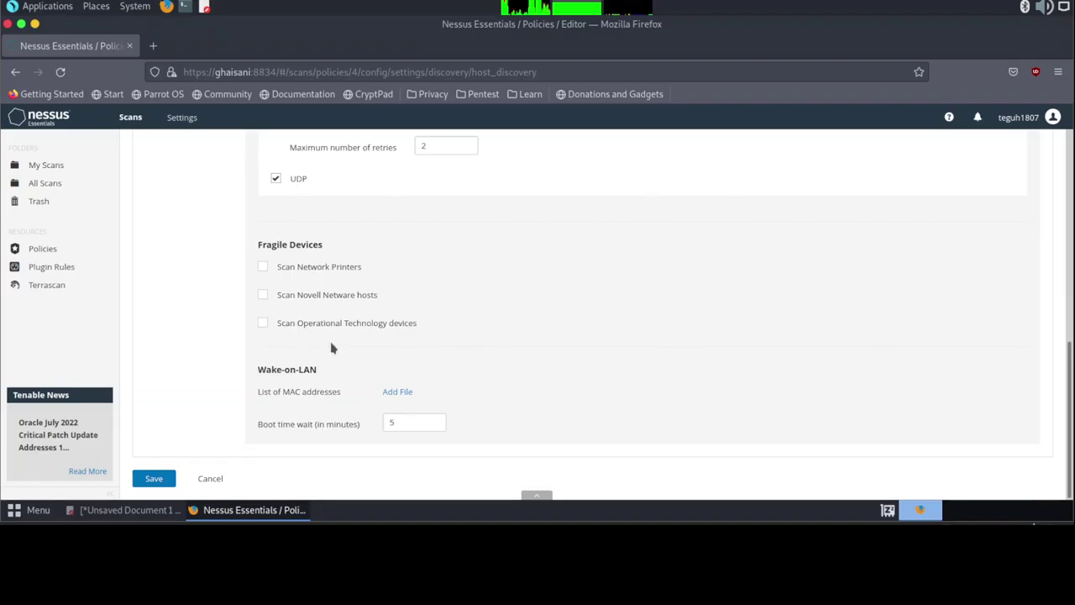
pyautogui.scroll(10, 329, 350)
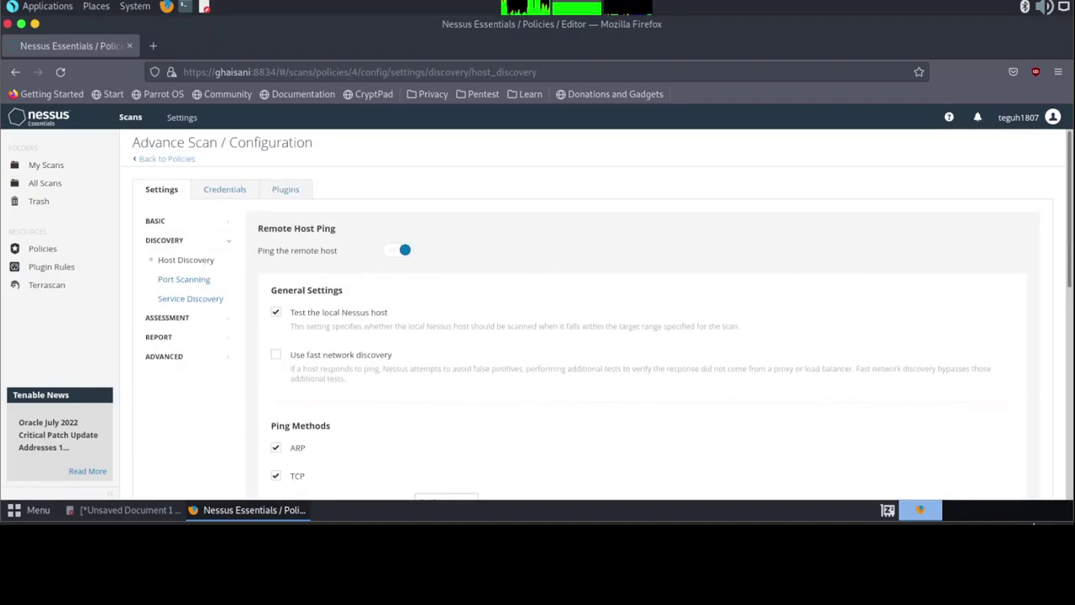
# Enable the TCP and UDP network port scanners alongside SYN in Port Scanning
pyautogui.click(202, 289)
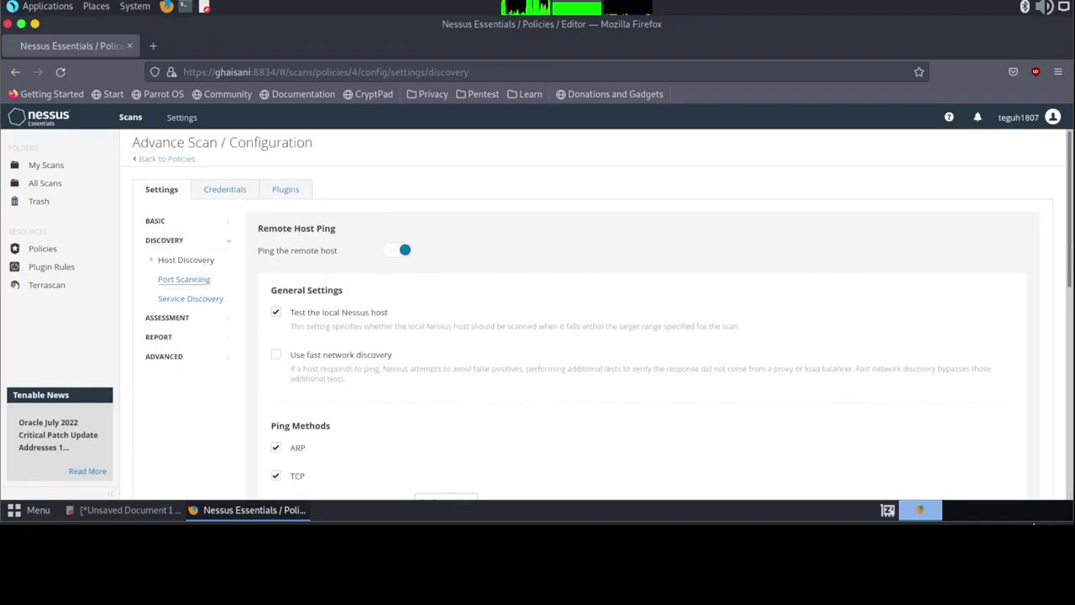
pyautogui.scroll(-2, 457, 297)
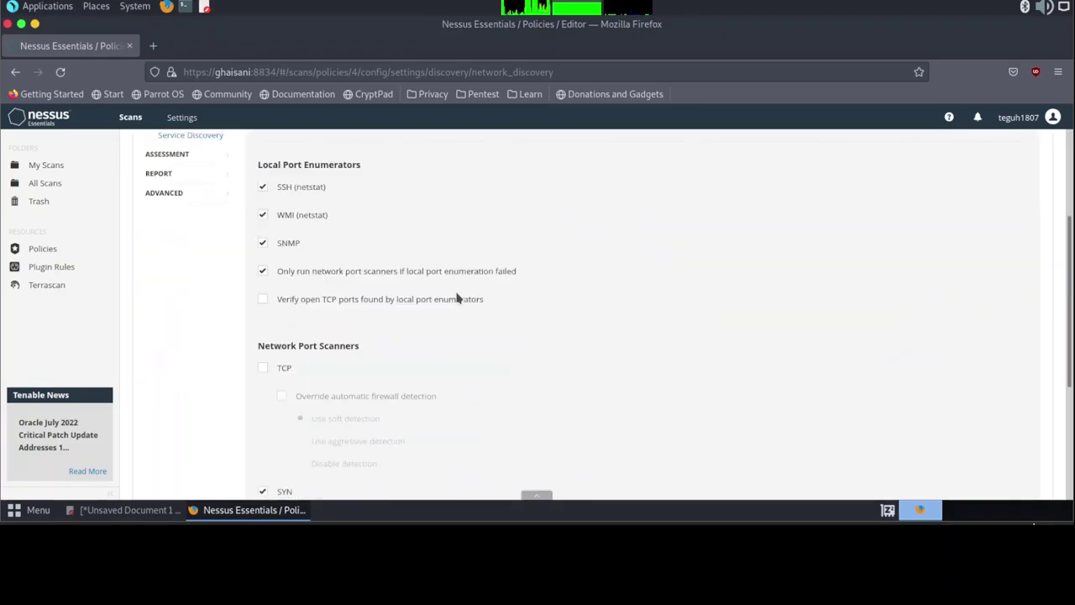
pyautogui.scroll(-1, 457, 298)
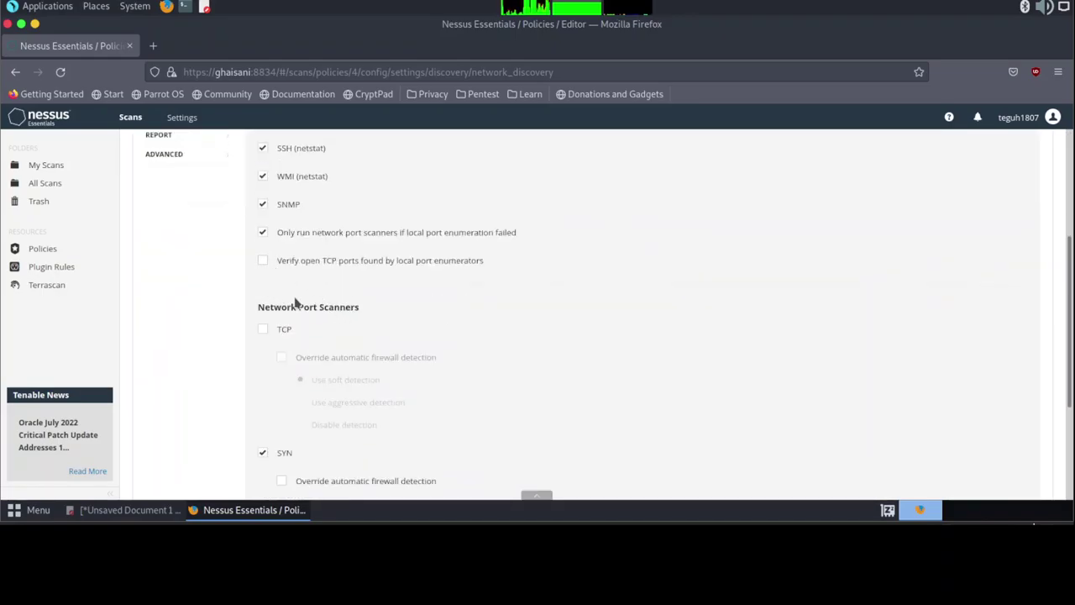
pyautogui.click(263, 330)
pyautogui.scroll(-1, 512, 316)
pyautogui.scroll(-4, 515, 317)
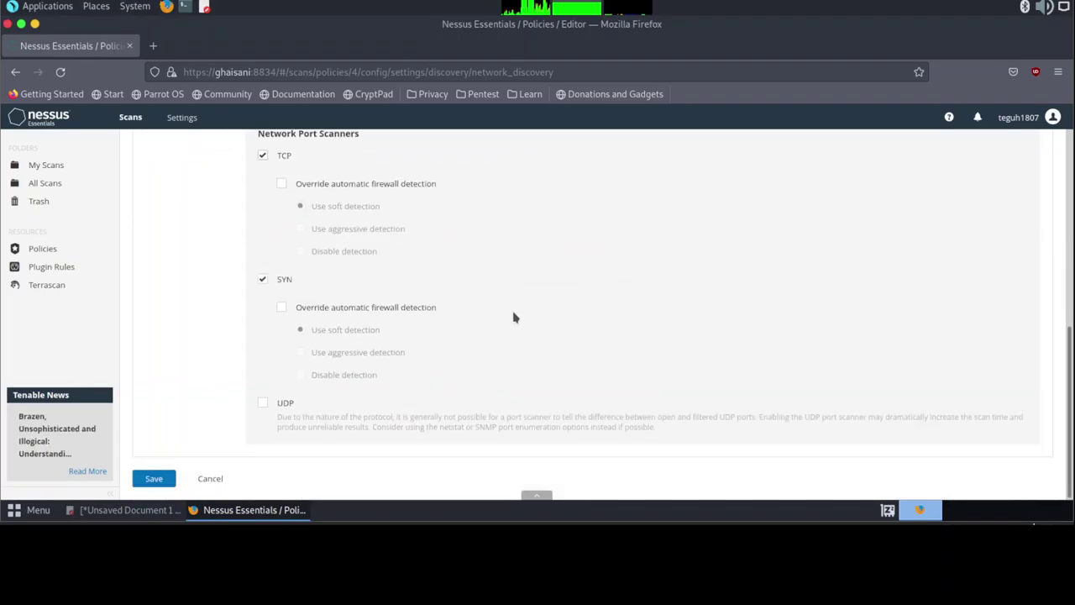
pyautogui.click(263, 402)
pyautogui.scroll(10, 491, 318)
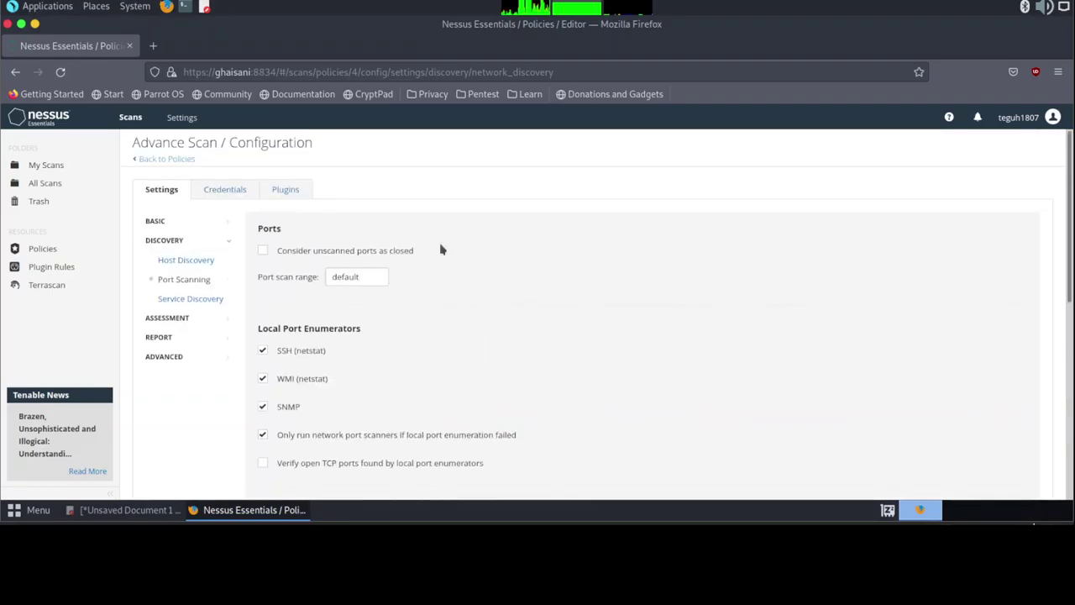
pyautogui.click(201, 299)
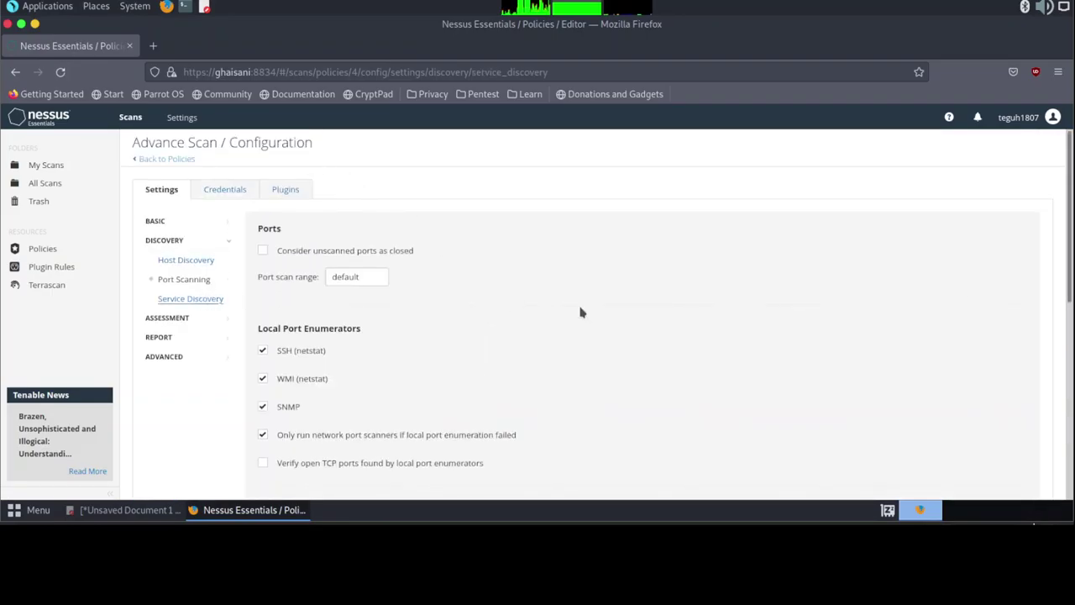
# Turn off 'Search for SSL/TLS/DTLS services' in Service Discovery, then view Assessment General
pyautogui.scroll(-2, 589, 269)
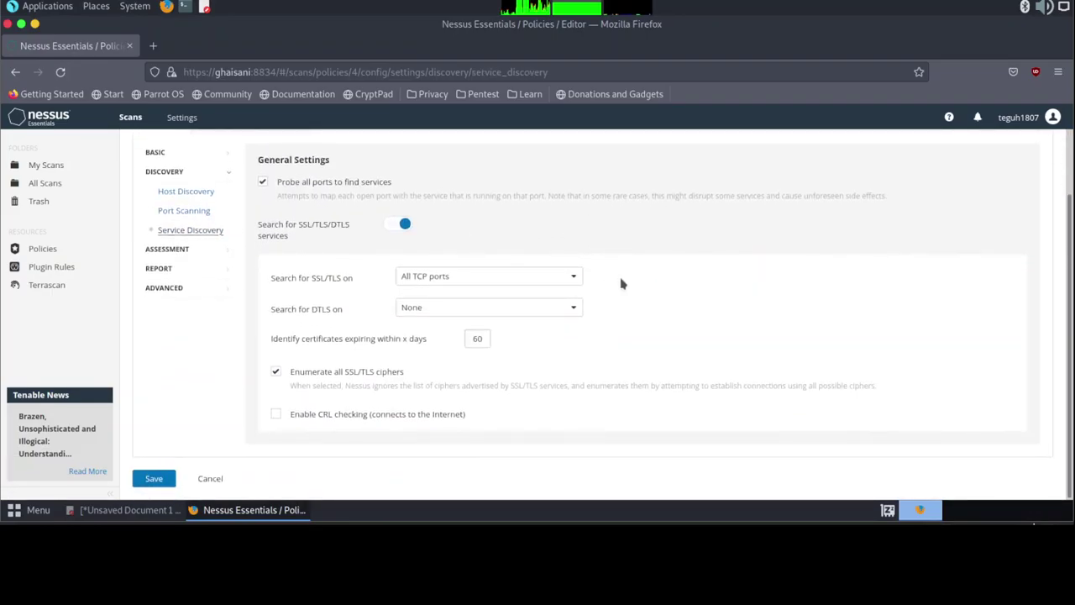
pyautogui.scroll(2, 623, 283)
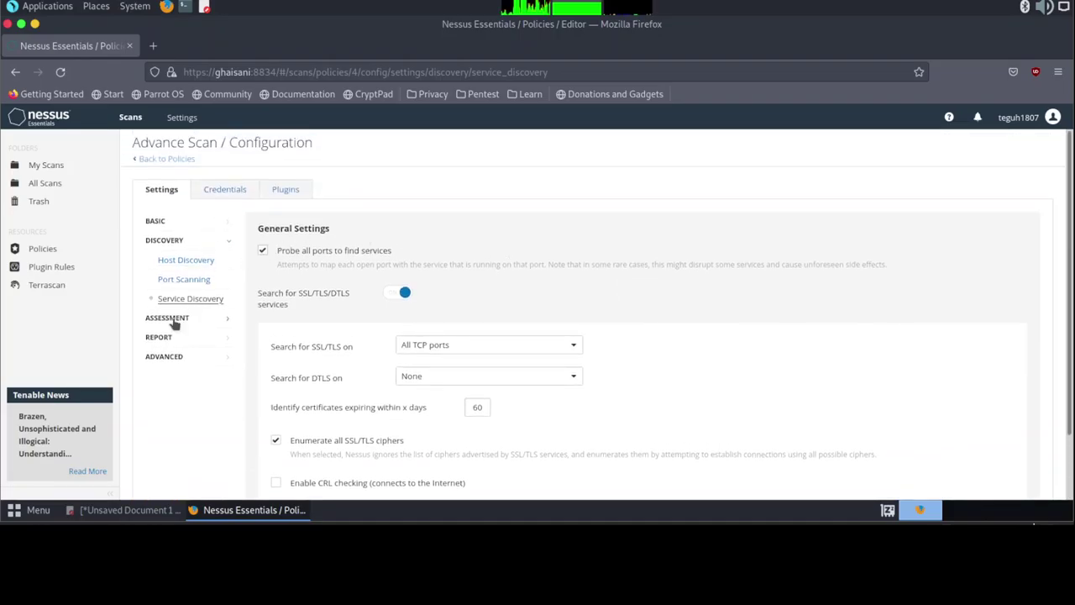
pyautogui.click(173, 319)
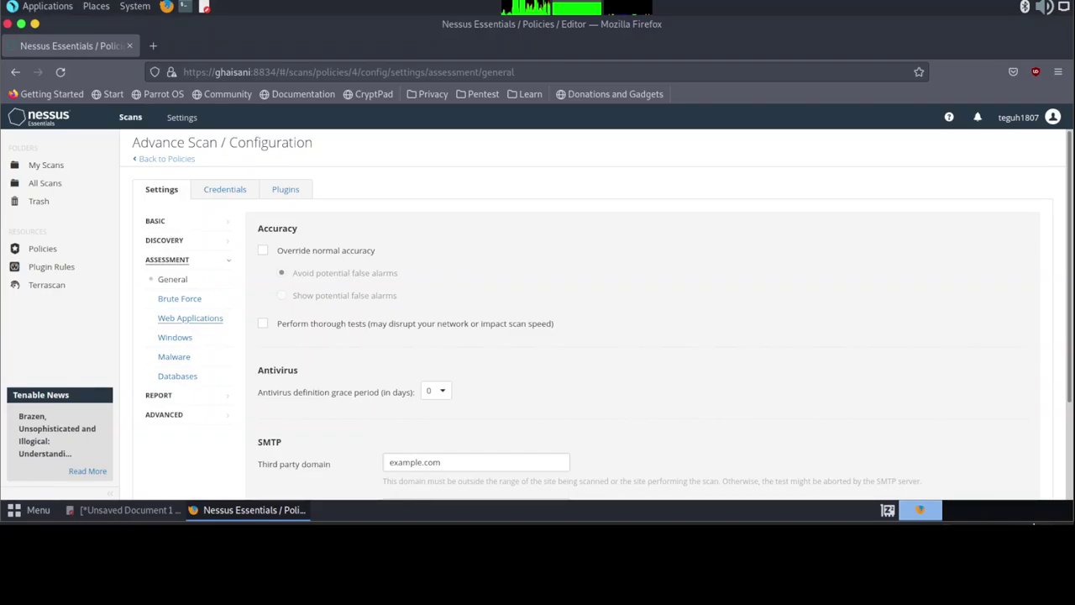
pyautogui.click(166, 244)
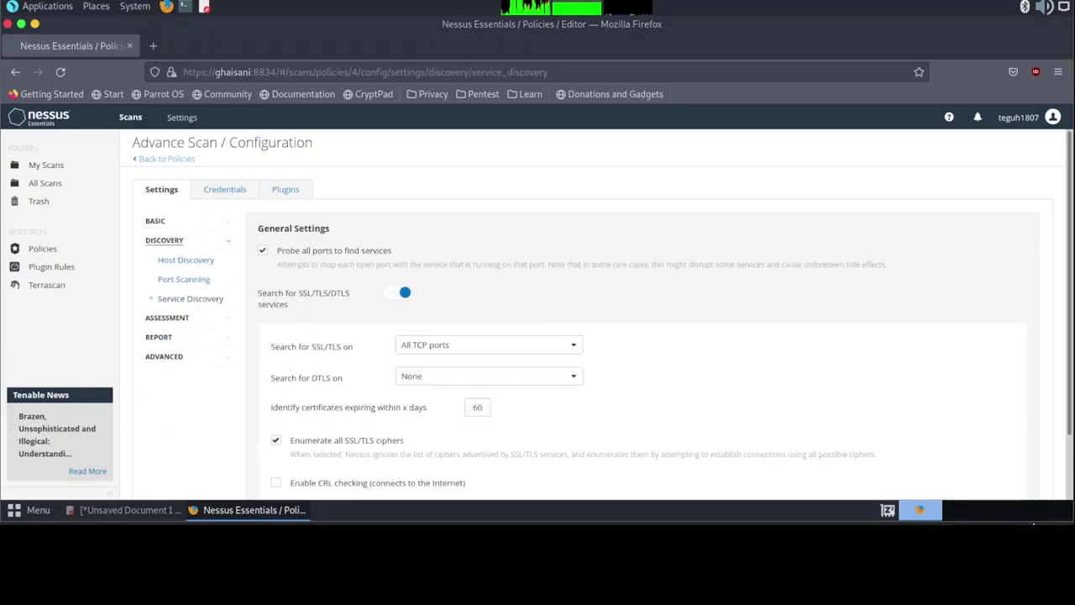
pyautogui.click(391, 293)
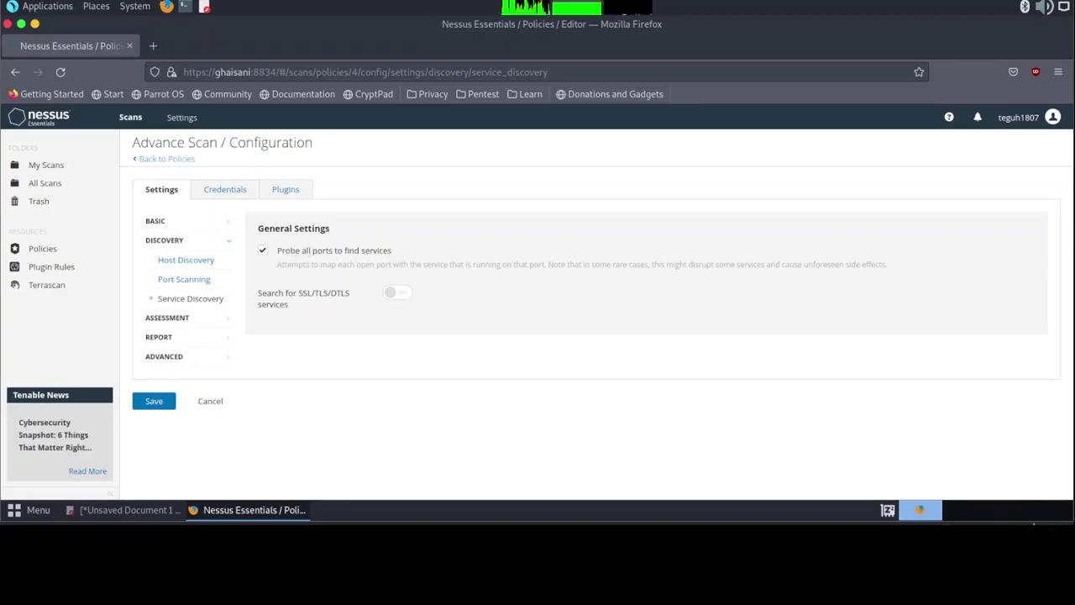
pyautogui.click(177, 316)
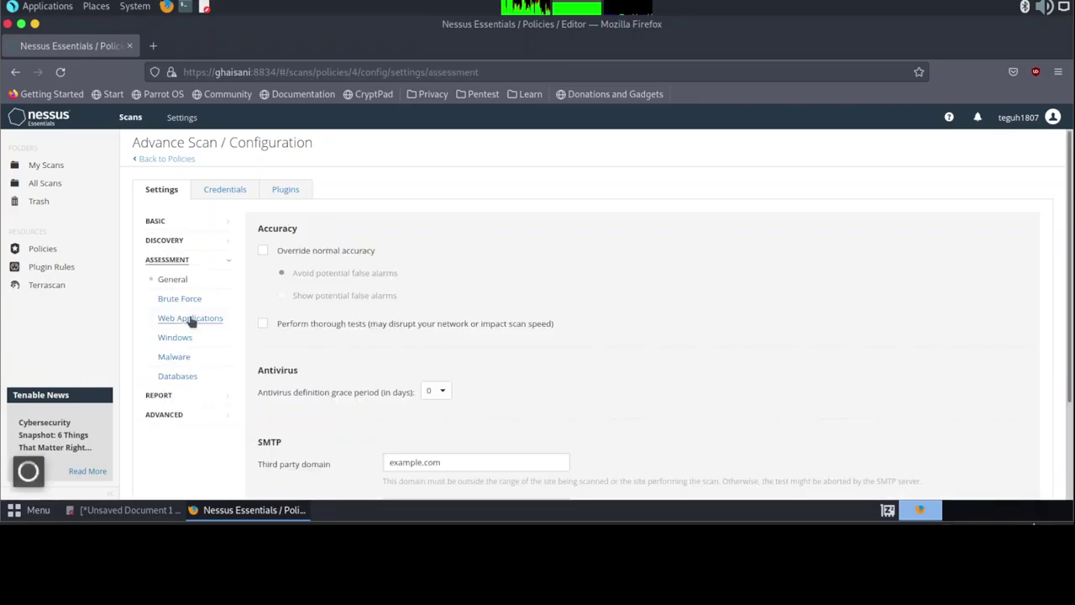
# Review the Brute Force assessment settings, then move to the Advanced settings
pyautogui.click(186, 304)
pyautogui.scroll(-5, 403, 348)
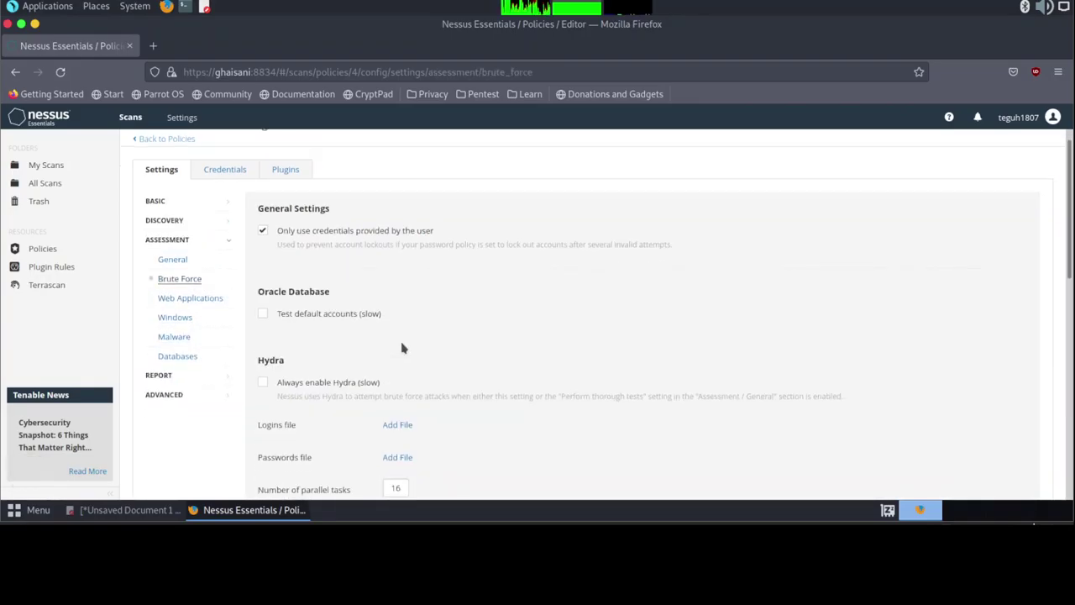
pyautogui.scroll(5, 199, 210)
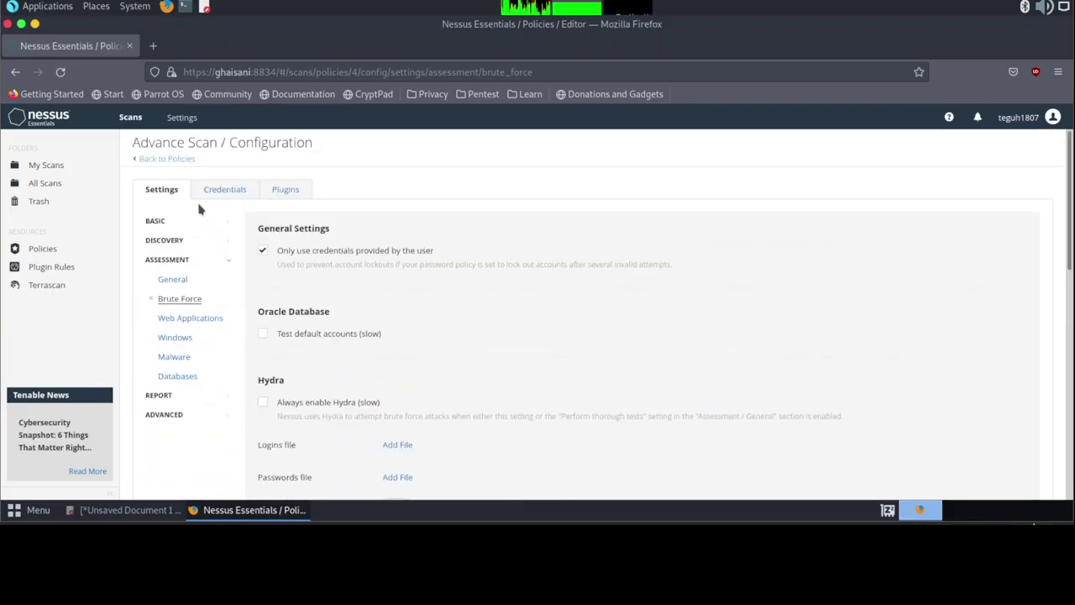
pyautogui.click(173, 414)
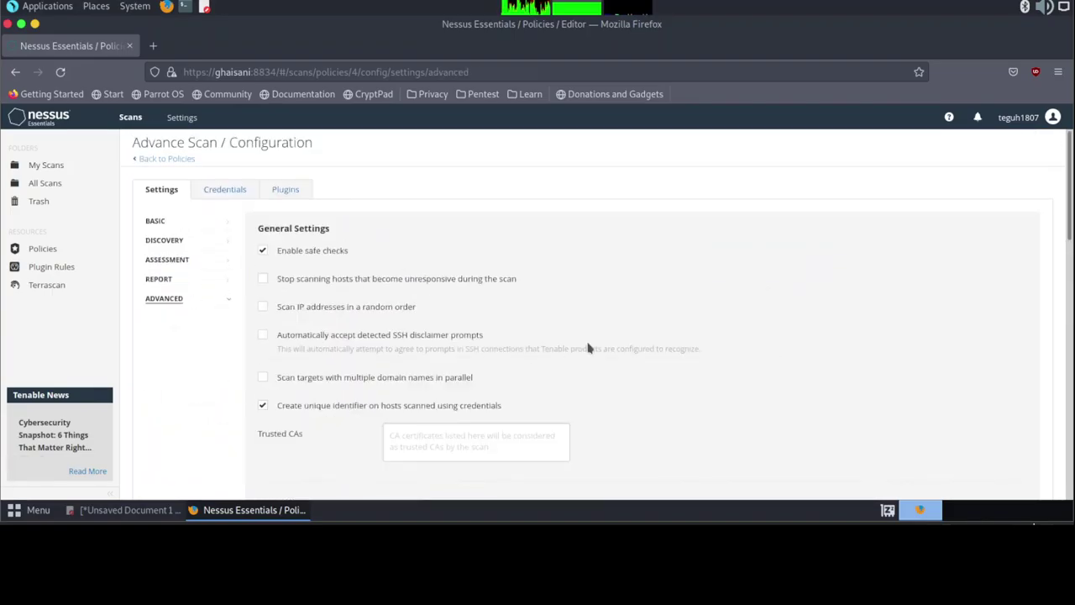
# Enter 'limited' in the Advanced TCP sessions per host setting
pyautogui.scroll(-3, 587, 348)
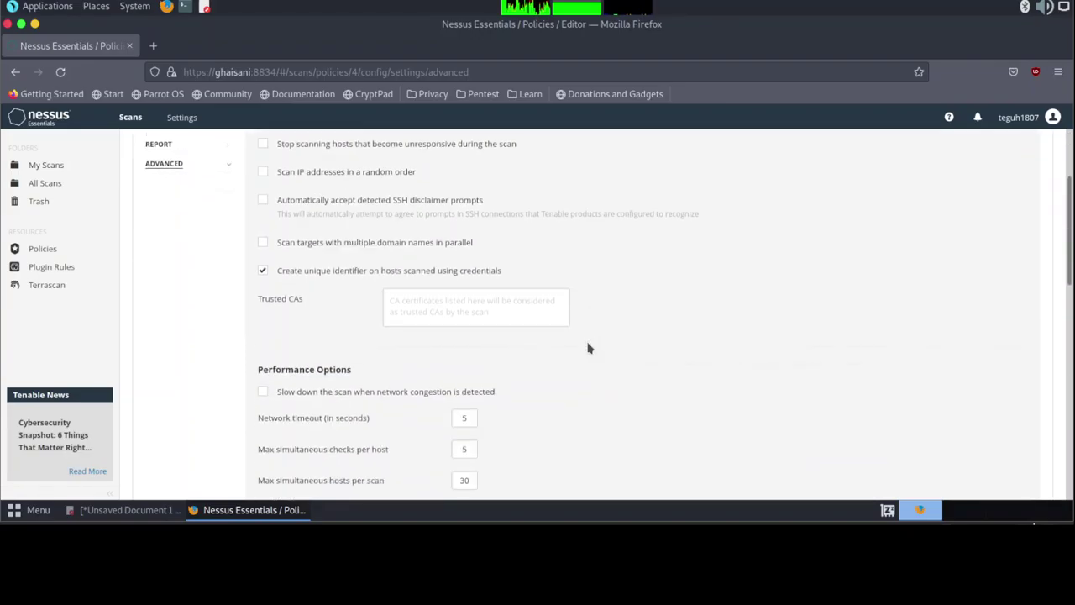
pyautogui.scroll(-6, 588, 347)
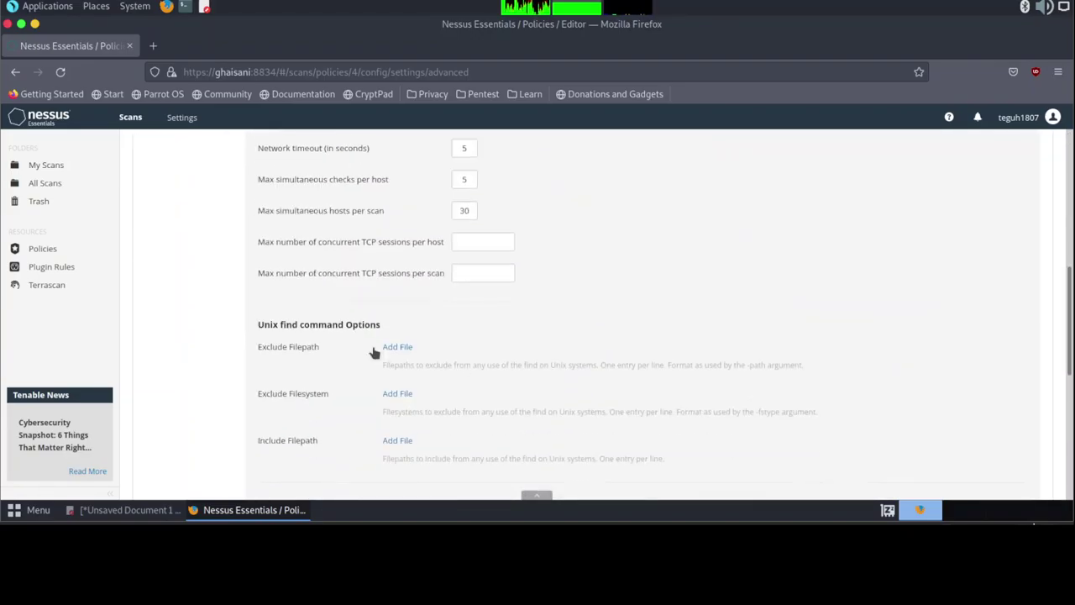
pyautogui.click(461, 244)
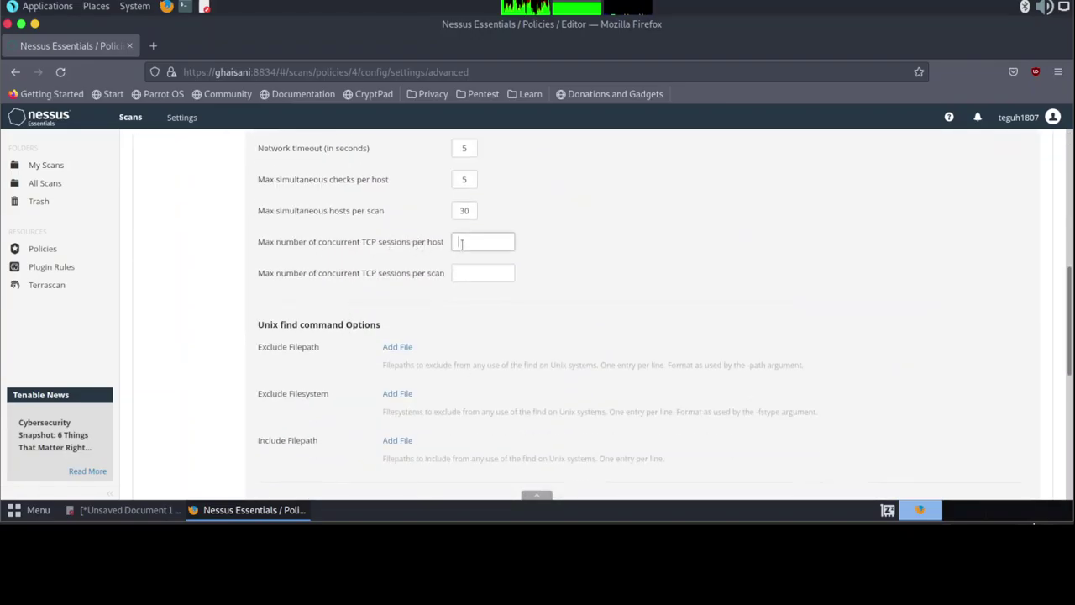
pyautogui.write('unlimit')
pyautogui.write('ed')
pyautogui.press('Tab')
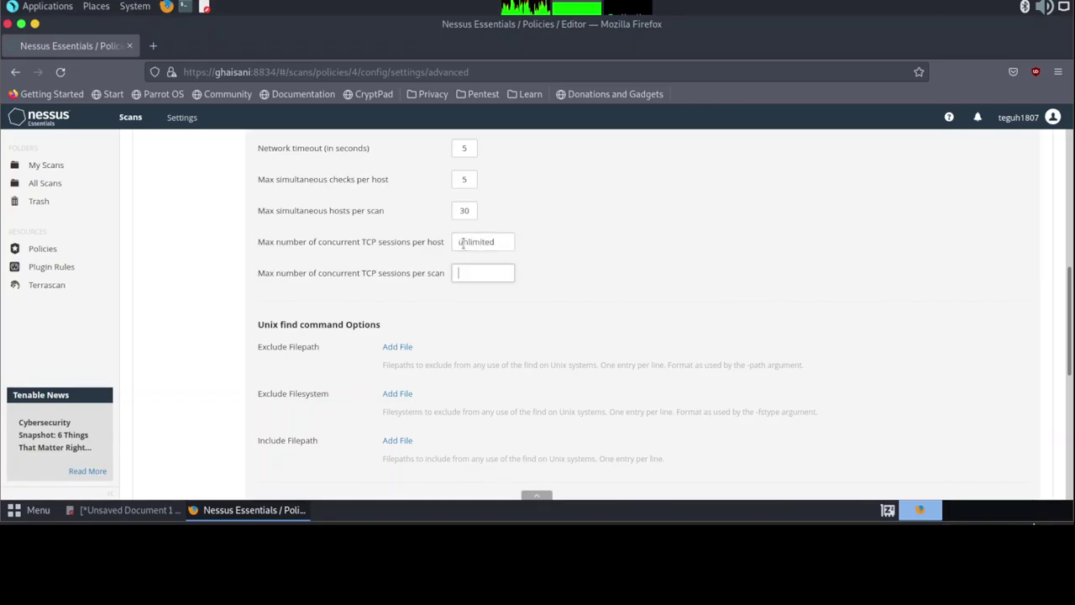
pyautogui.write('unlimited')
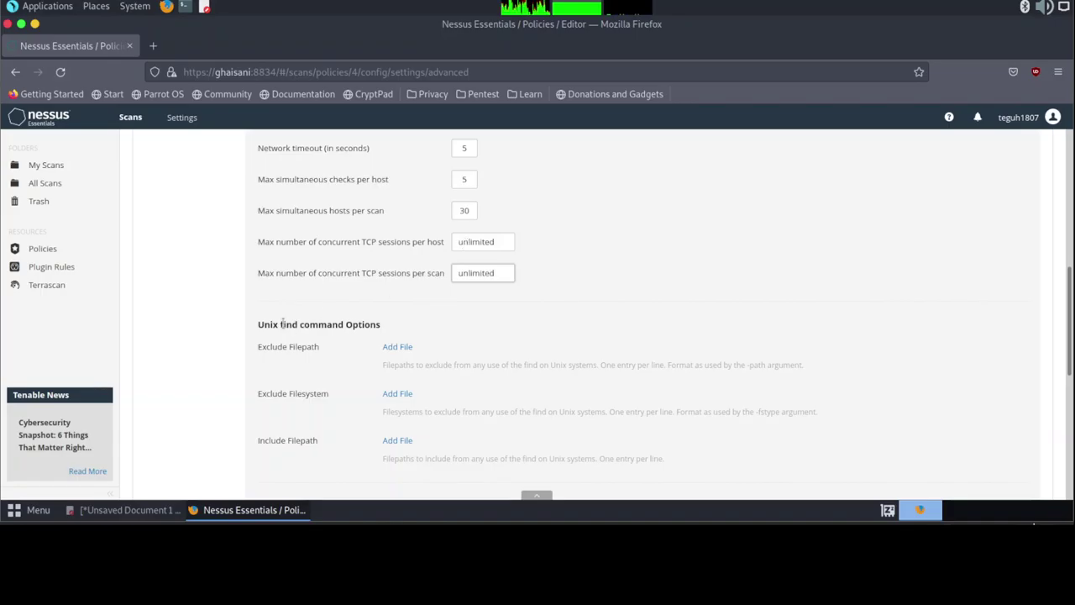
# Scroll through the Advanced settings and save the Advance Scan policy
pyautogui.scroll(4, 282, 323)
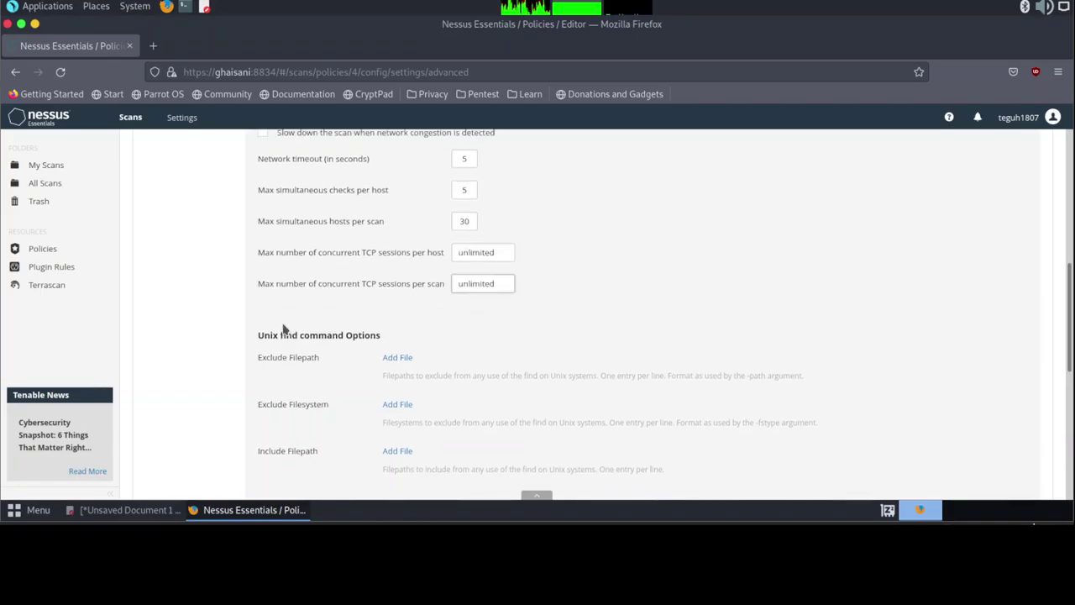
pyautogui.scroll(-3, 282, 323)
pyautogui.scroll(-4, 282, 324)
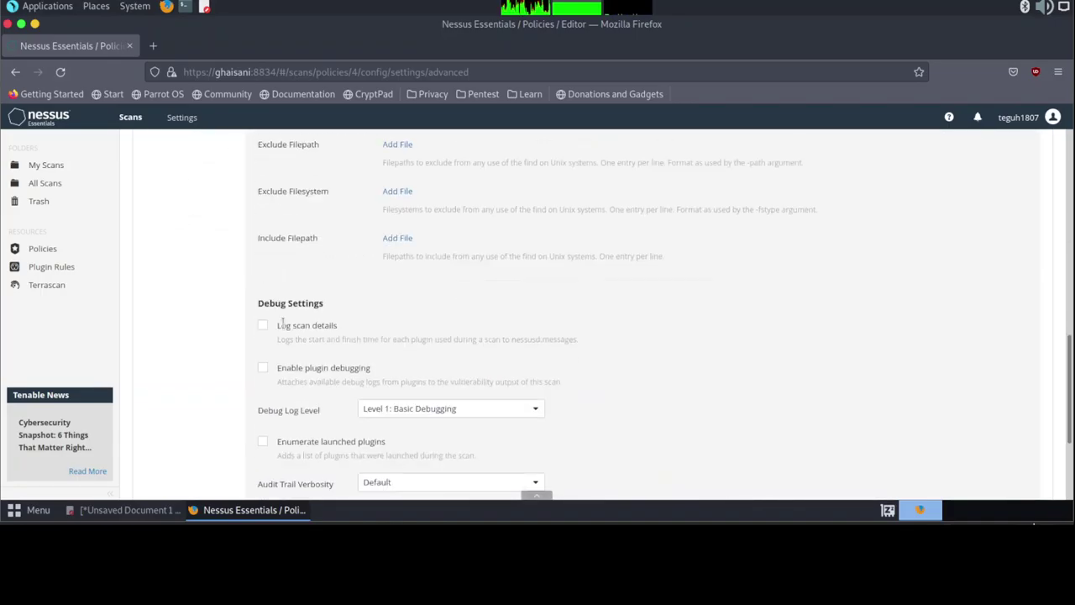
pyautogui.scroll(-3, 282, 323)
pyautogui.scroll(5, 284, 330)
pyautogui.scroll(5, 284, 330)
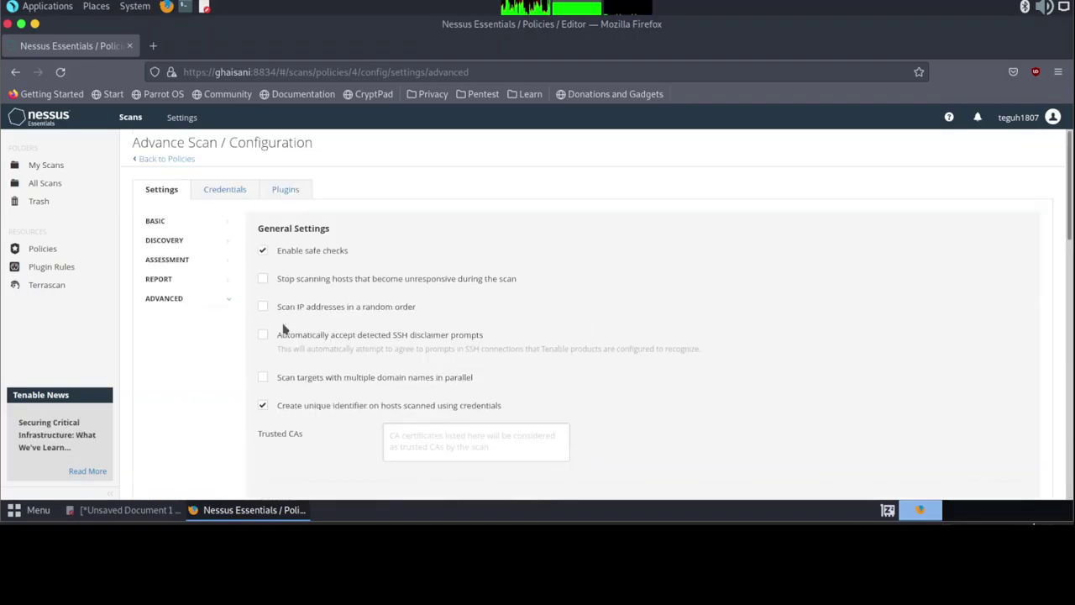
pyautogui.scroll(-3, 294, 317)
pyautogui.scroll(-4, 304, 308)
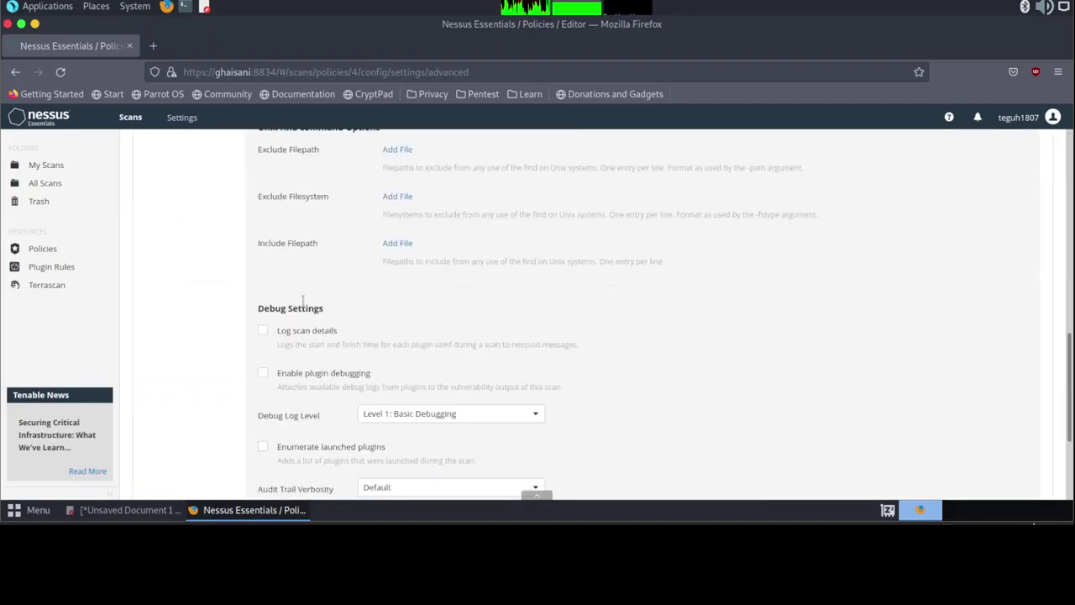
pyautogui.scroll(-3, 304, 308)
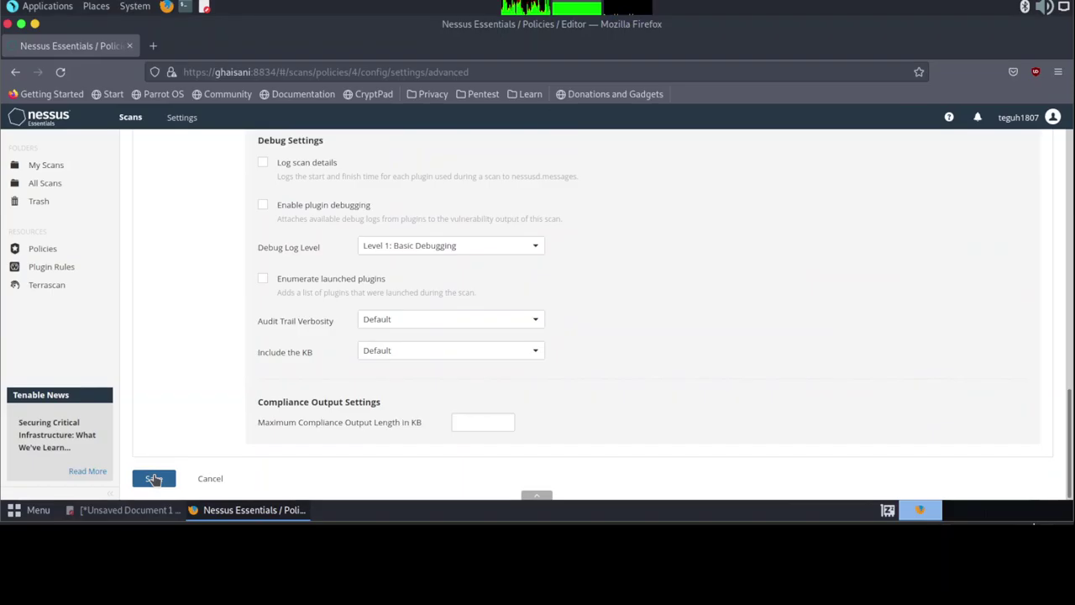
pyautogui.click(154, 478)
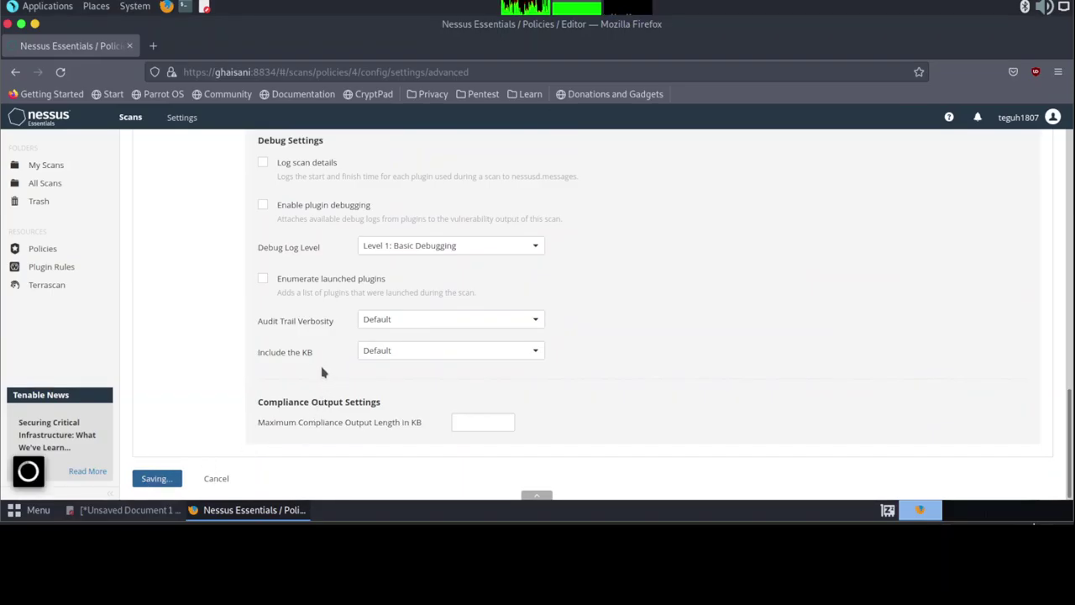
# Scroll back up the saved policy and go to its Credentials settings
pyautogui.scroll(5, 322, 372)
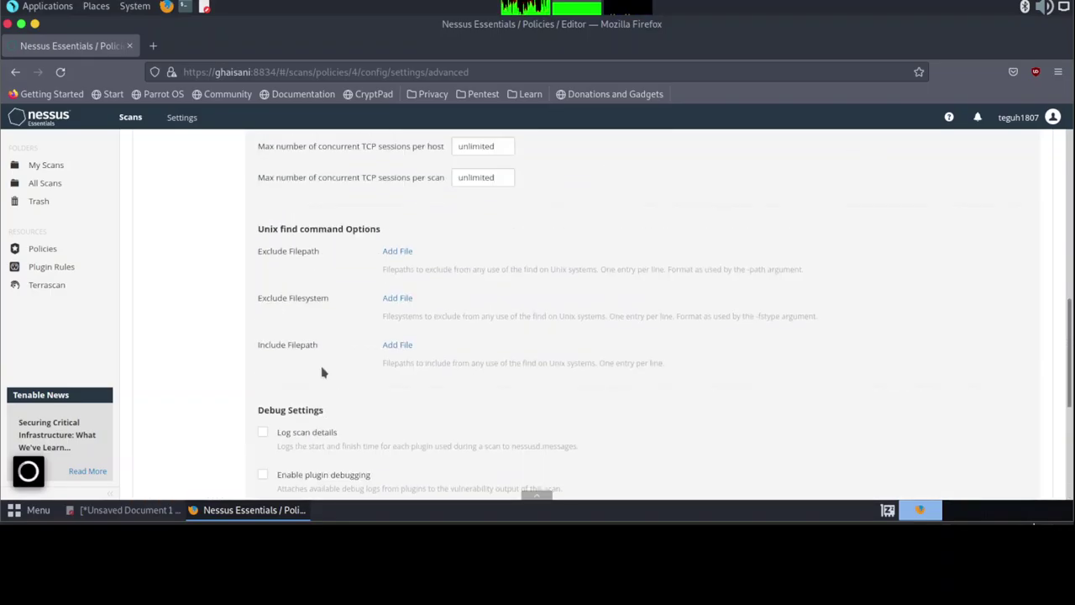
pyautogui.scroll(2, 321, 372)
pyautogui.scroll(1, 322, 372)
pyautogui.scroll(2, 322, 372)
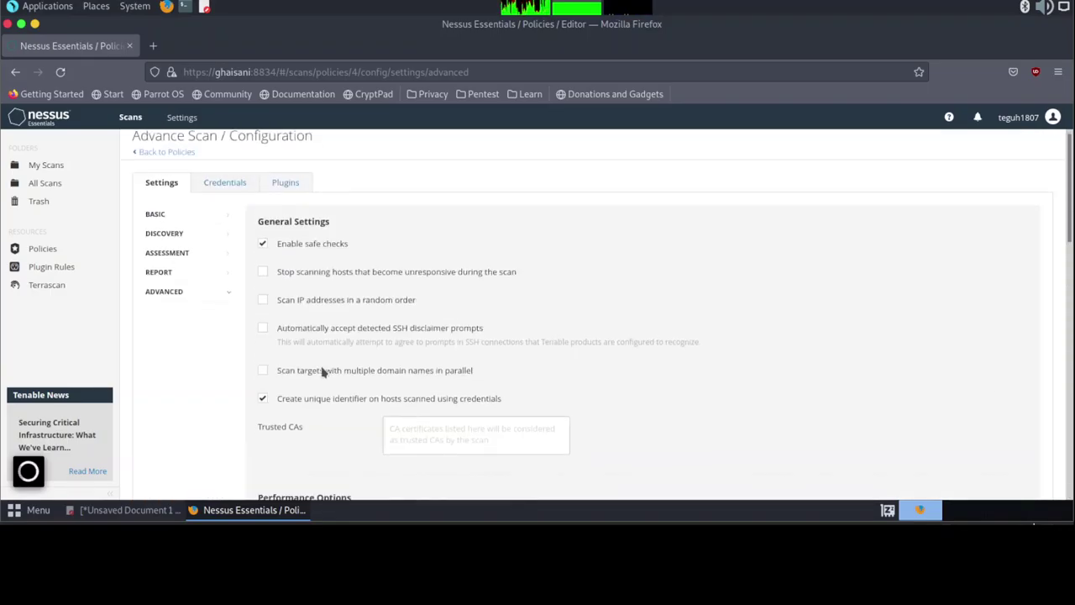
pyautogui.scroll(-1, 322, 372)
pyautogui.scroll(2, 321, 372)
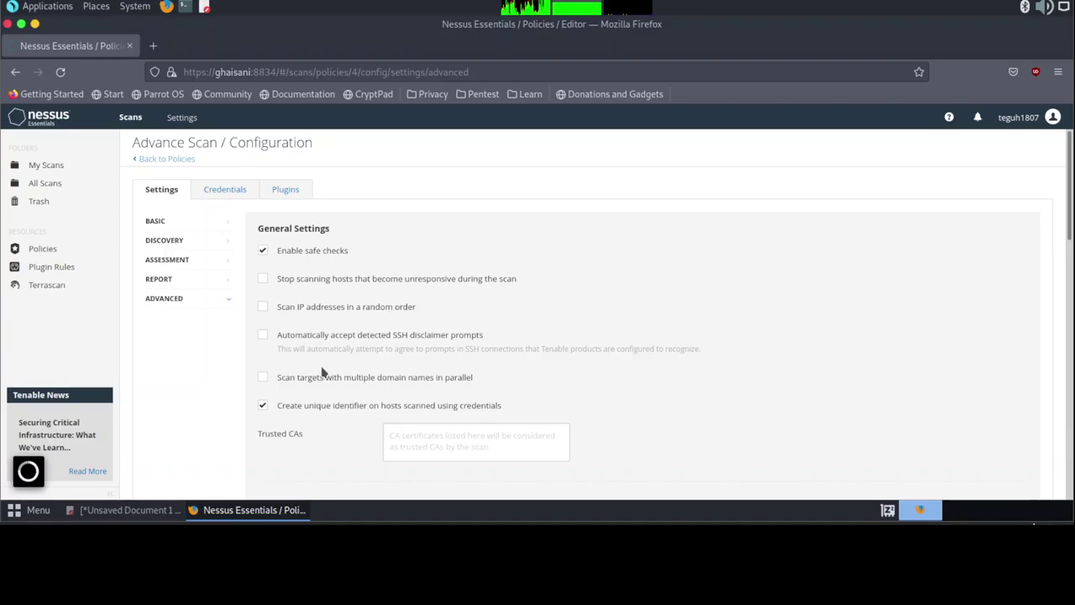
pyautogui.click(235, 194)
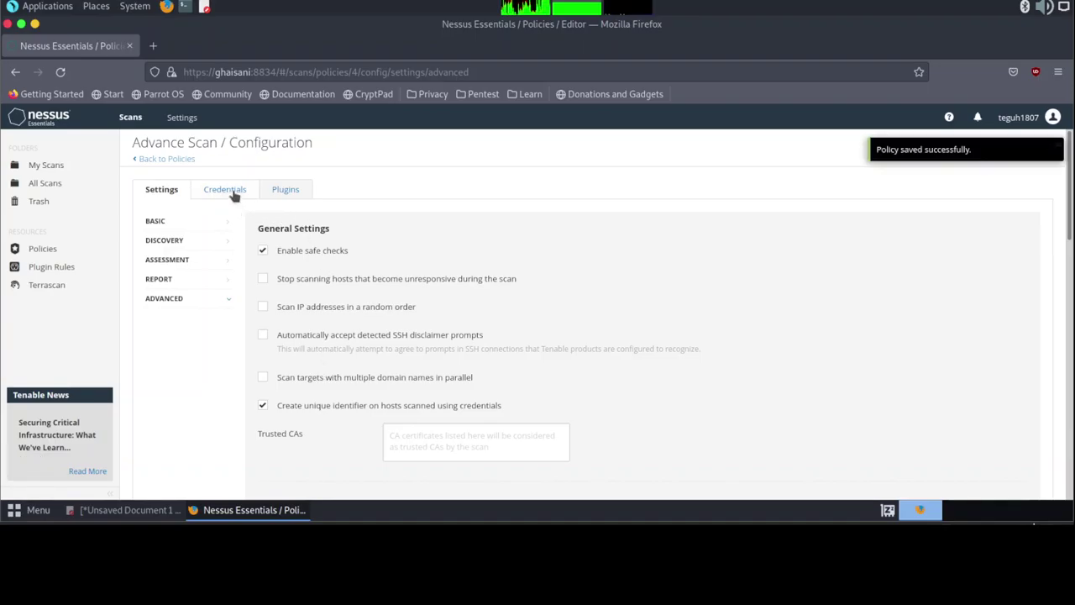
# Add SNMPv3, SSH and Windows credentials to the policy
pyautogui.click(235, 193)
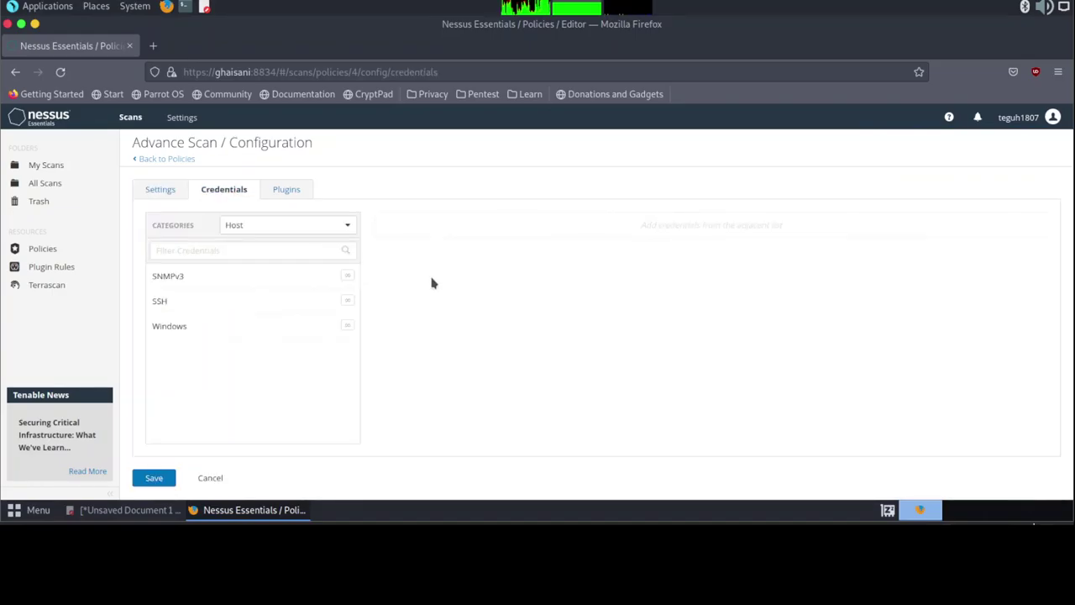
pyautogui.click(233, 280)
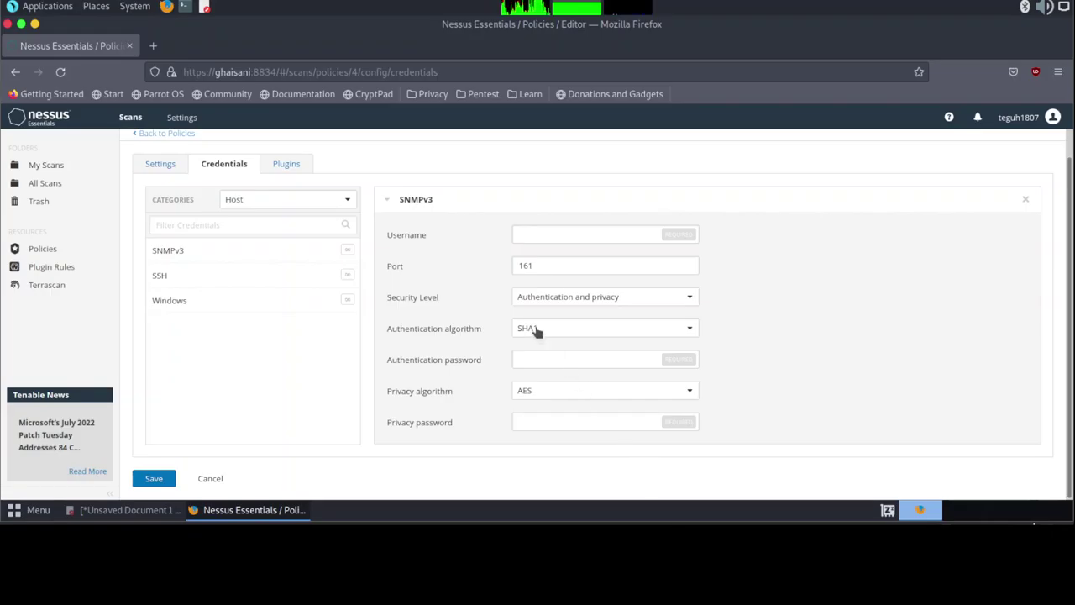
pyautogui.scroll(1, 247, 300)
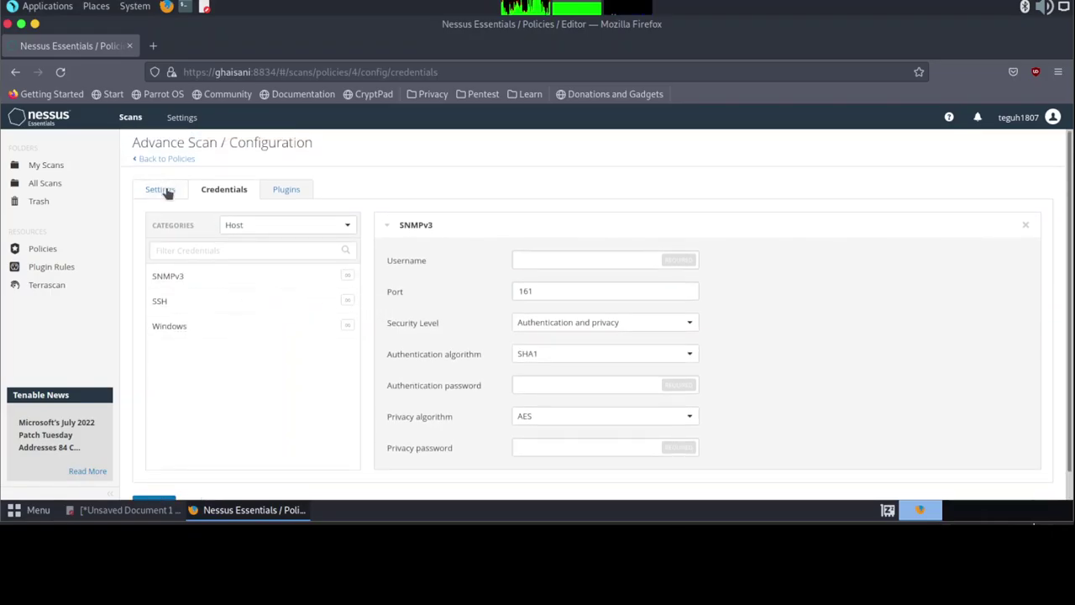
pyautogui.click(167, 192)
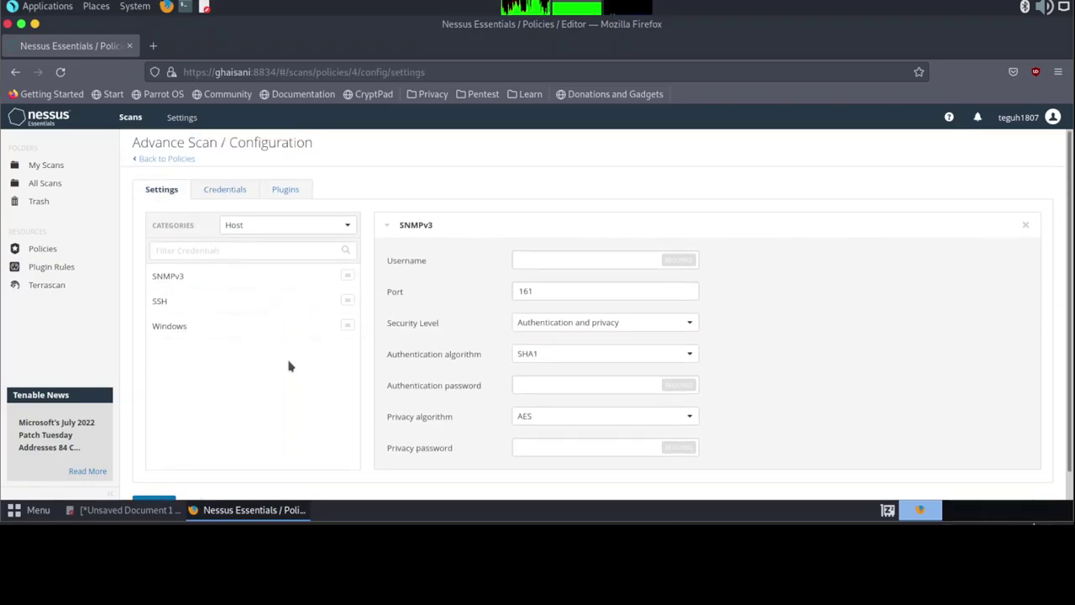
pyautogui.click(224, 196)
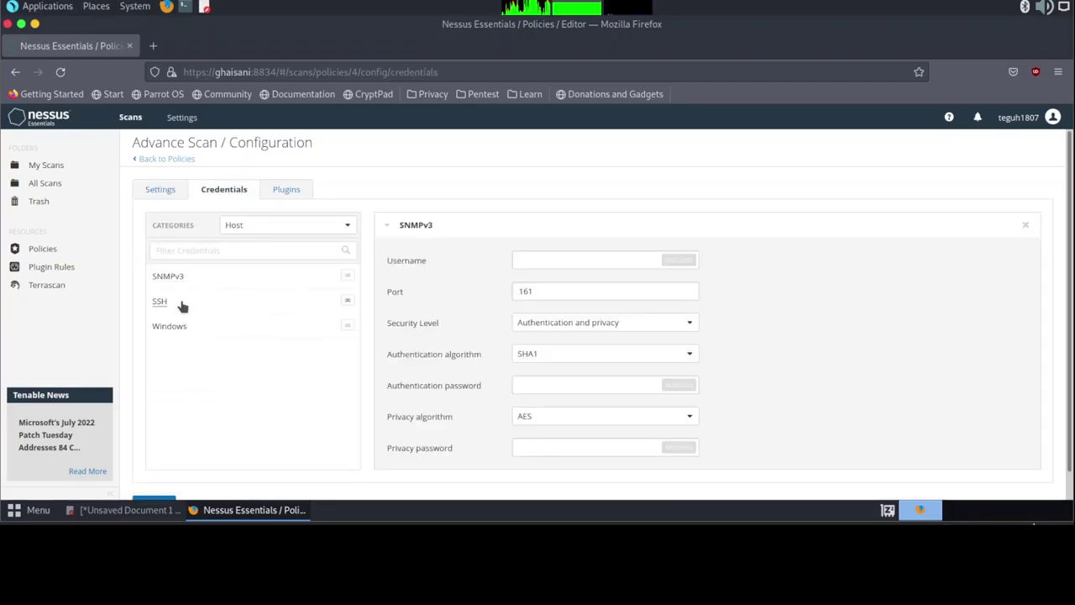
pyautogui.click(181, 304)
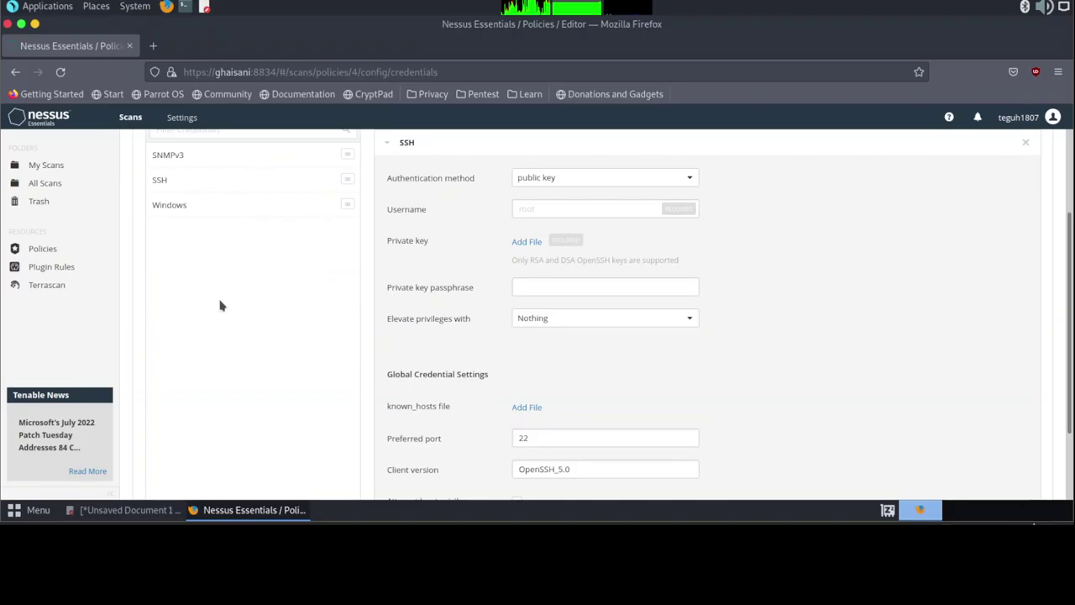
pyautogui.scroll(3, 220, 305)
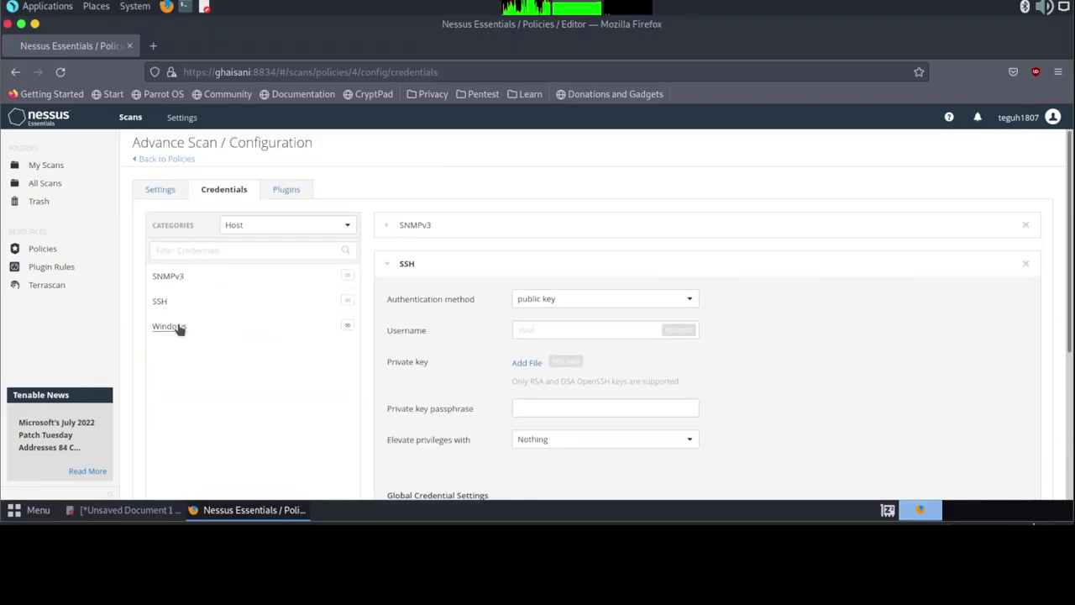
pyautogui.click(179, 328)
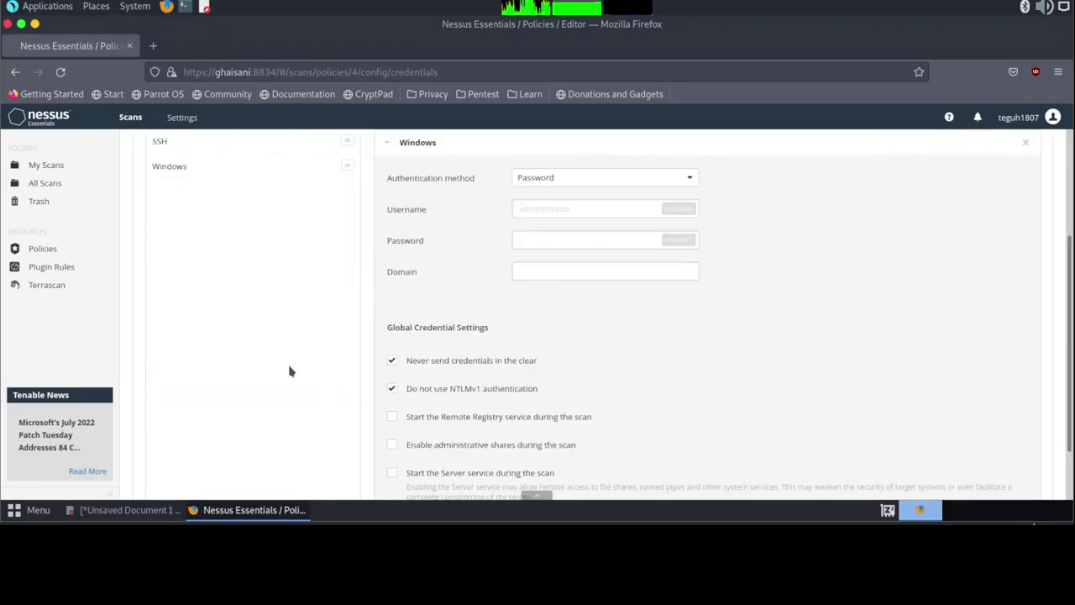
# Switch the credential Categories filter to All, then back to Host
pyautogui.scroll(3, 289, 371)
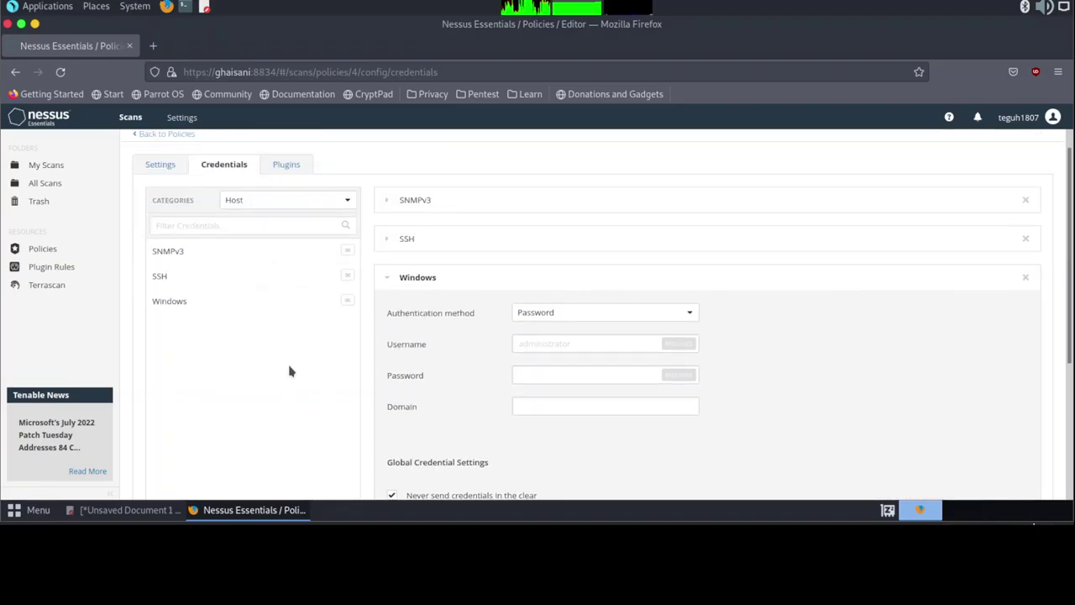
pyautogui.scroll(1, 282, 201)
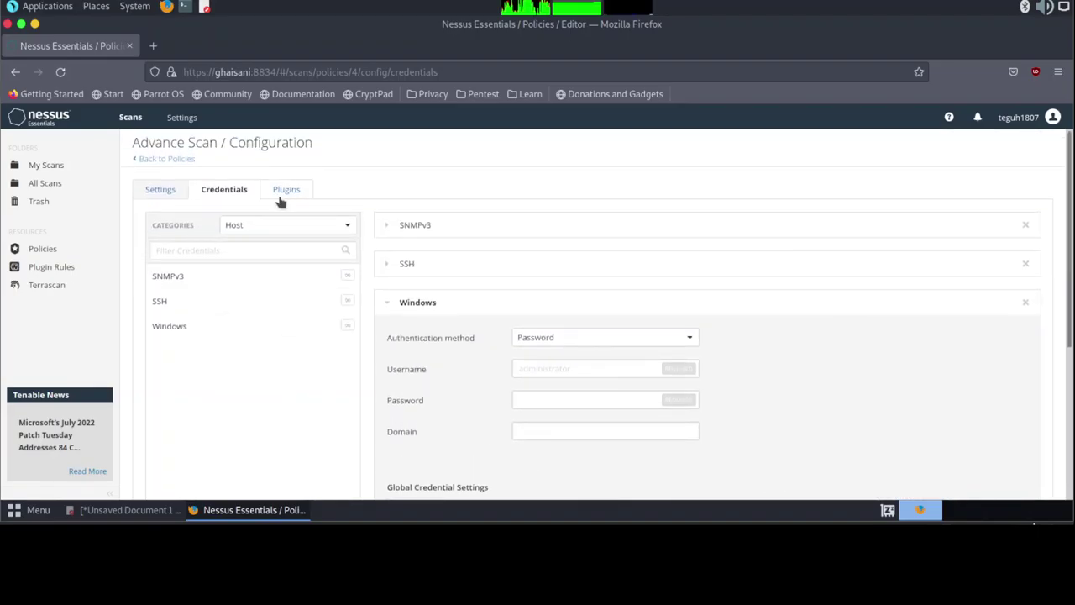
pyautogui.click(343, 232)
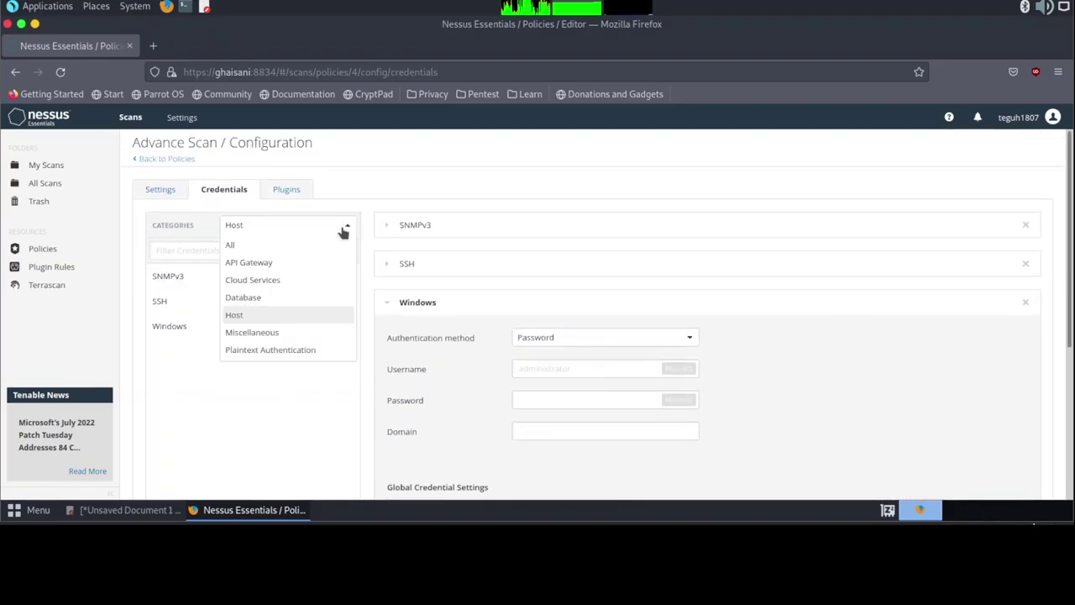
pyautogui.click(297, 241)
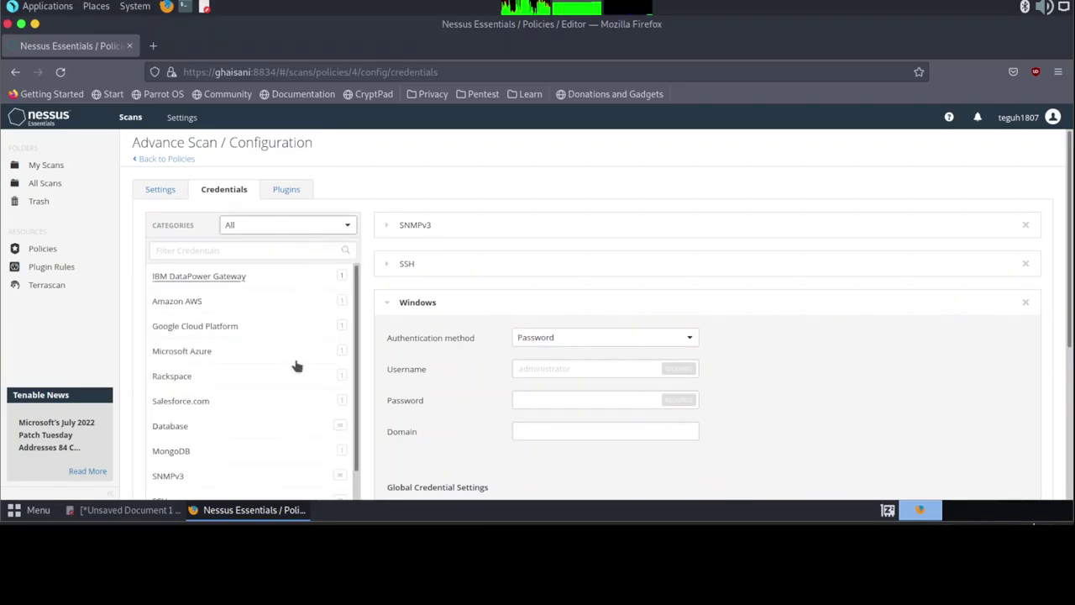
pyautogui.scroll(-5, 294, 364)
pyautogui.scroll(-4, 295, 365)
pyautogui.scroll(-1, 294, 365)
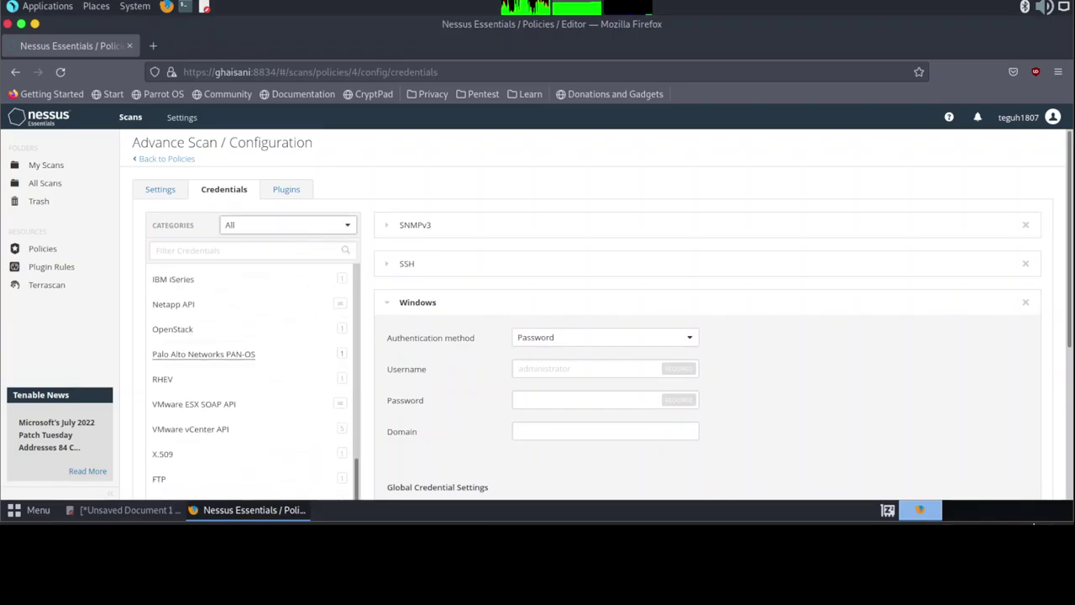
pyautogui.click(349, 228)
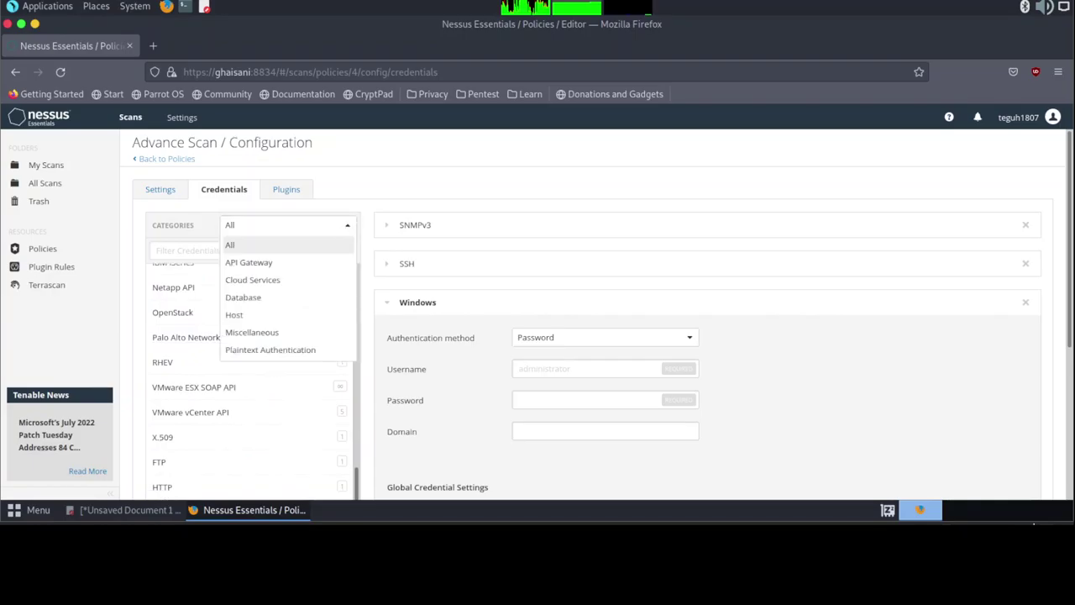
pyautogui.click(292, 317)
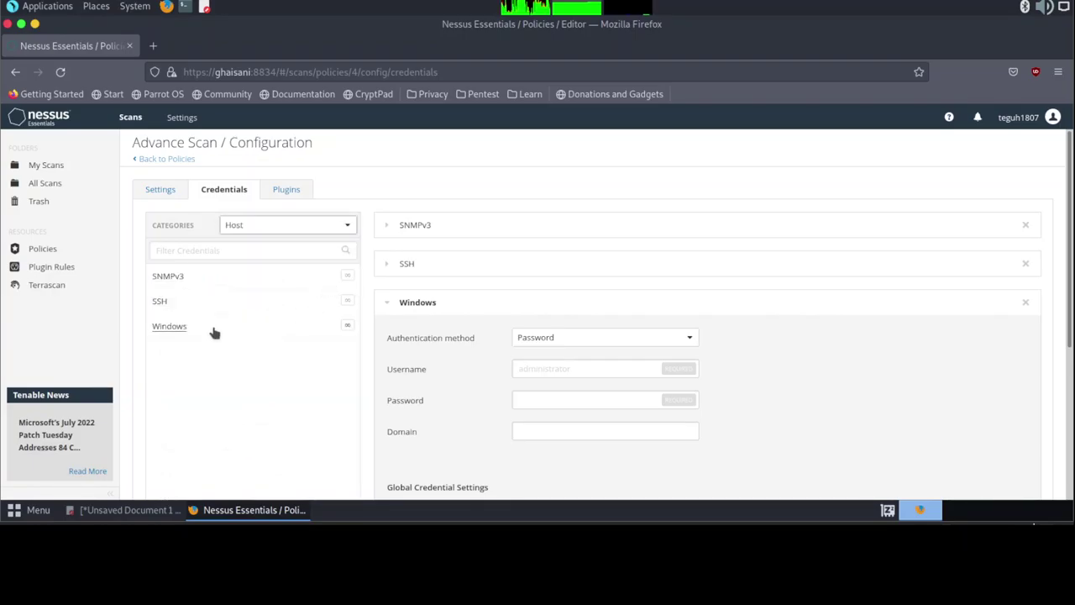
pyautogui.scroll(-2, 493, 338)
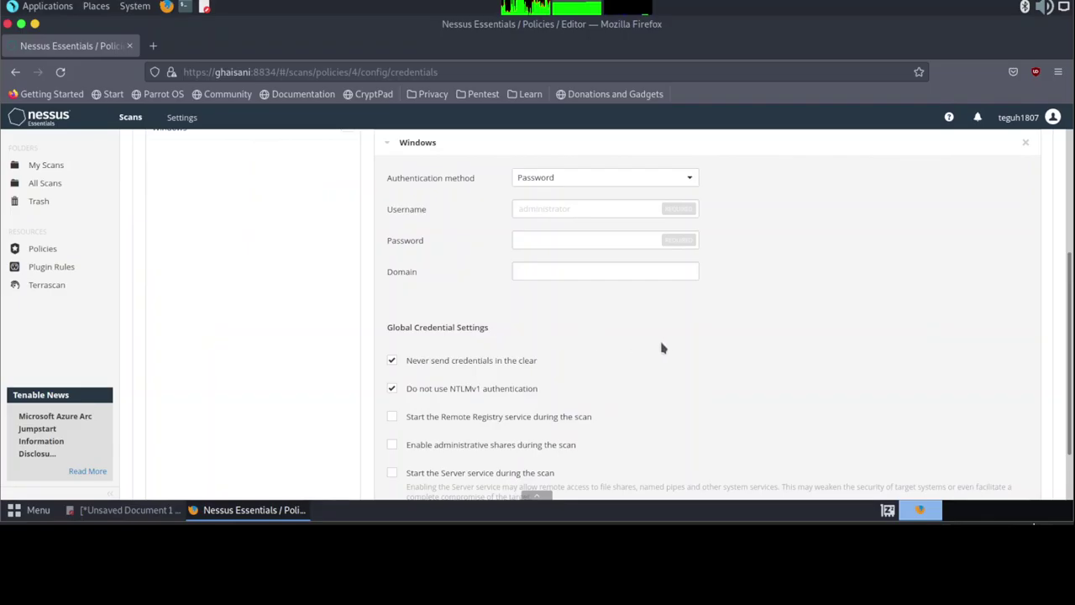
pyautogui.scroll(2, 661, 346)
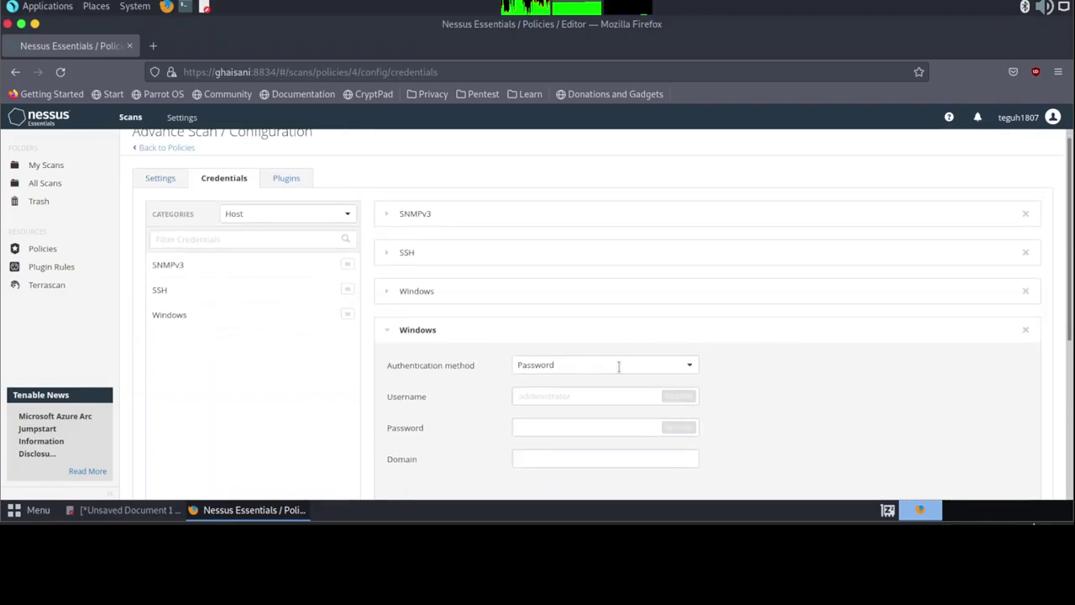
pyautogui.scroll(-1, 618, 366)
# Enter the Windows credential's username and a saved password, then try saving the policy
pyautogui.click(559, 342)
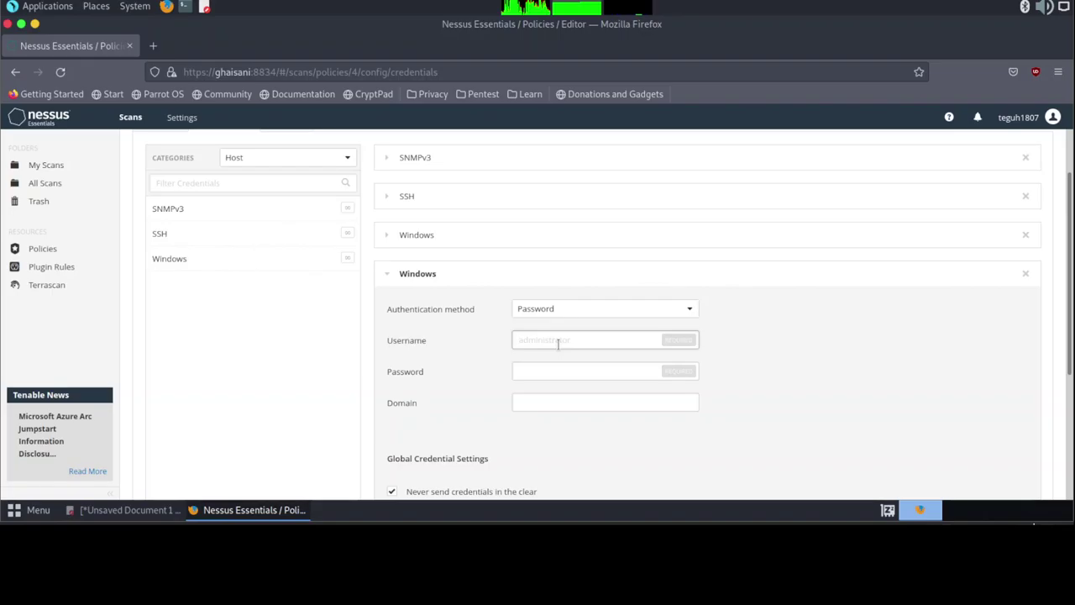
pyautogui.write('admin')
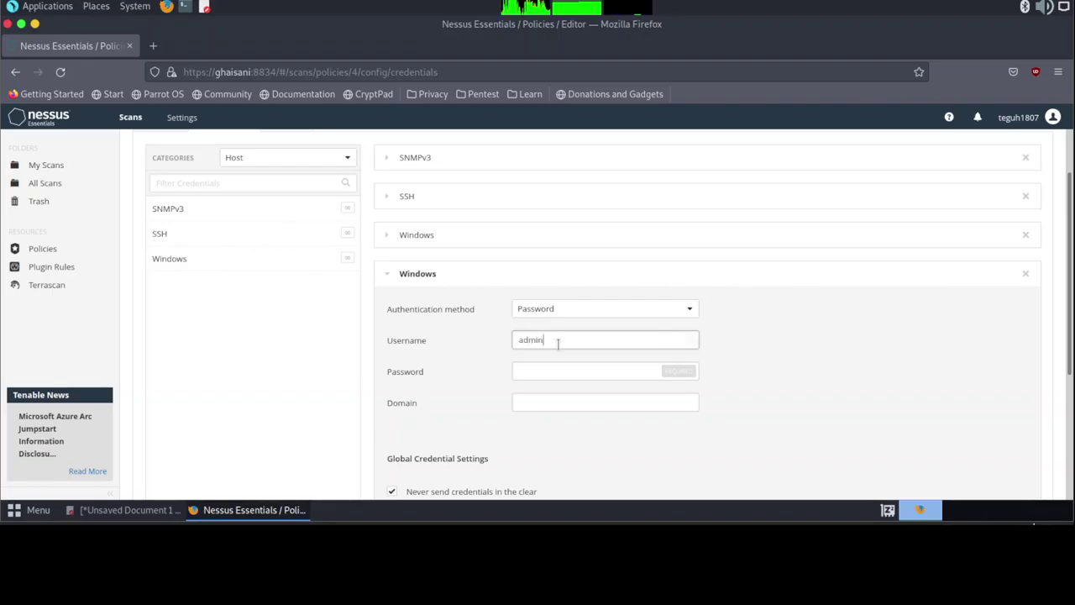
pyautogui.press('Tab')
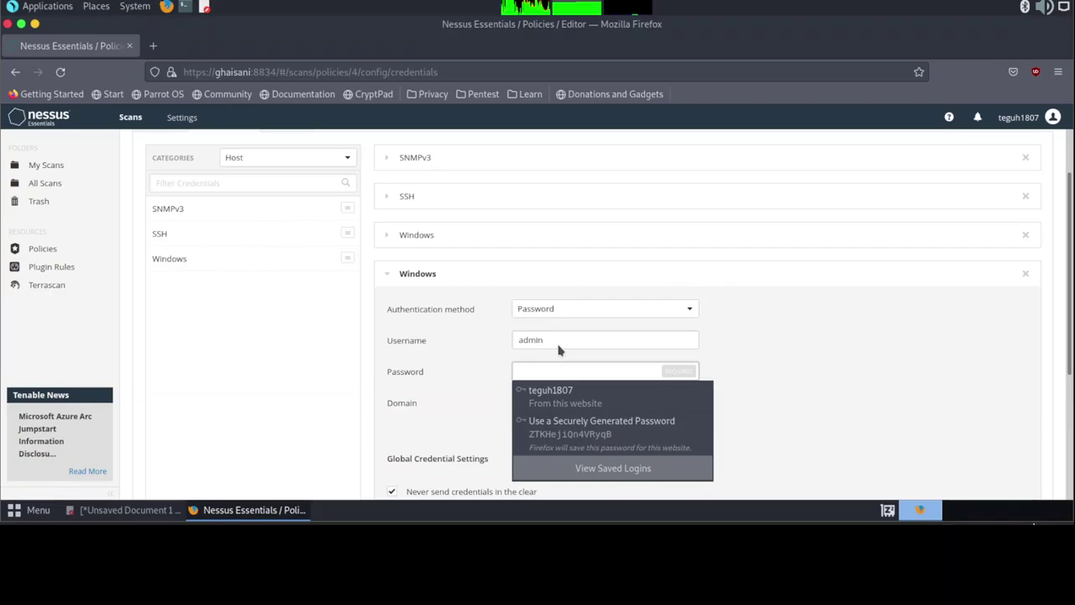
pyautogui.click(564, 391)
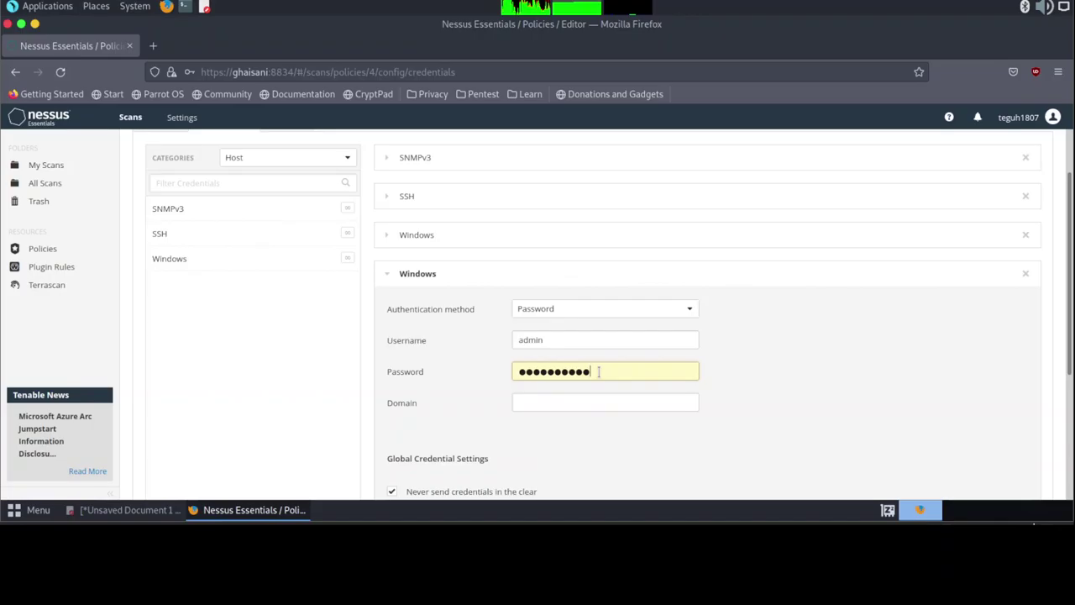
pyautogui.scroll(-5, 739, 382)
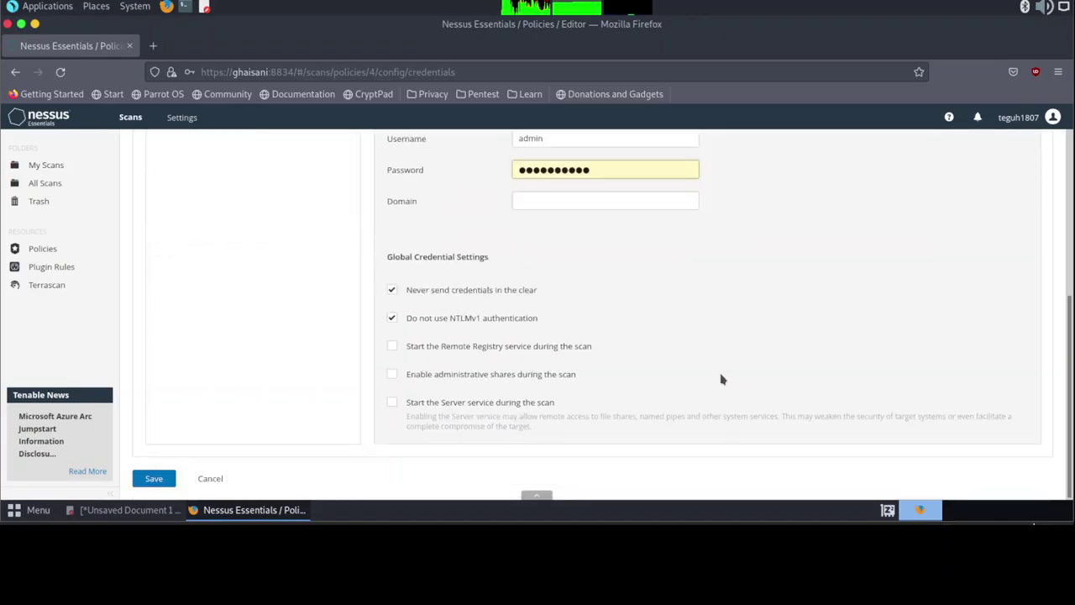
pyautogui.click(152, 479)
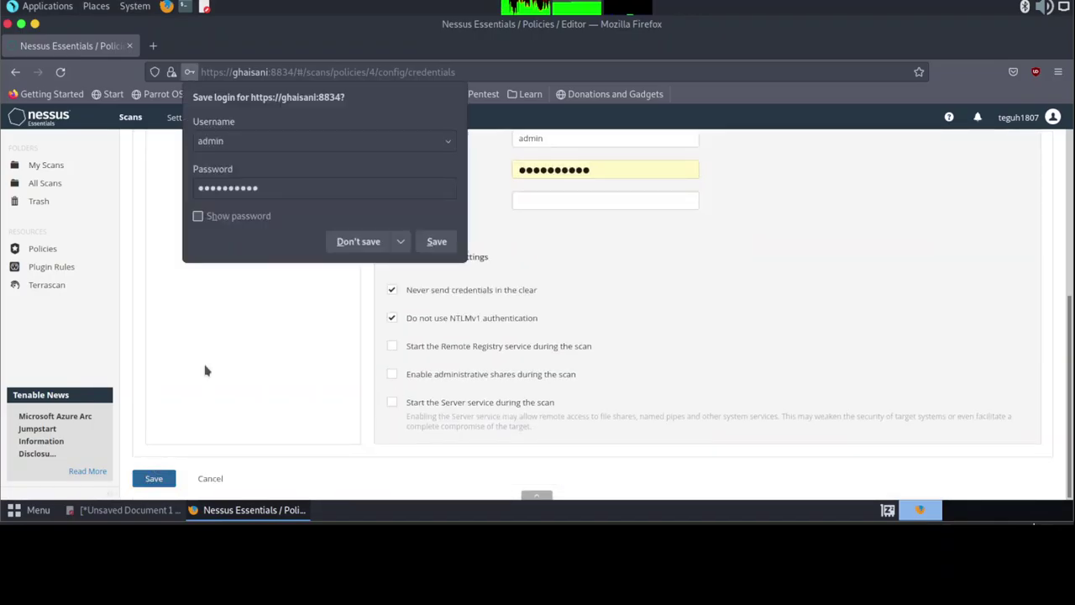
pyautogui.click(659, 309)
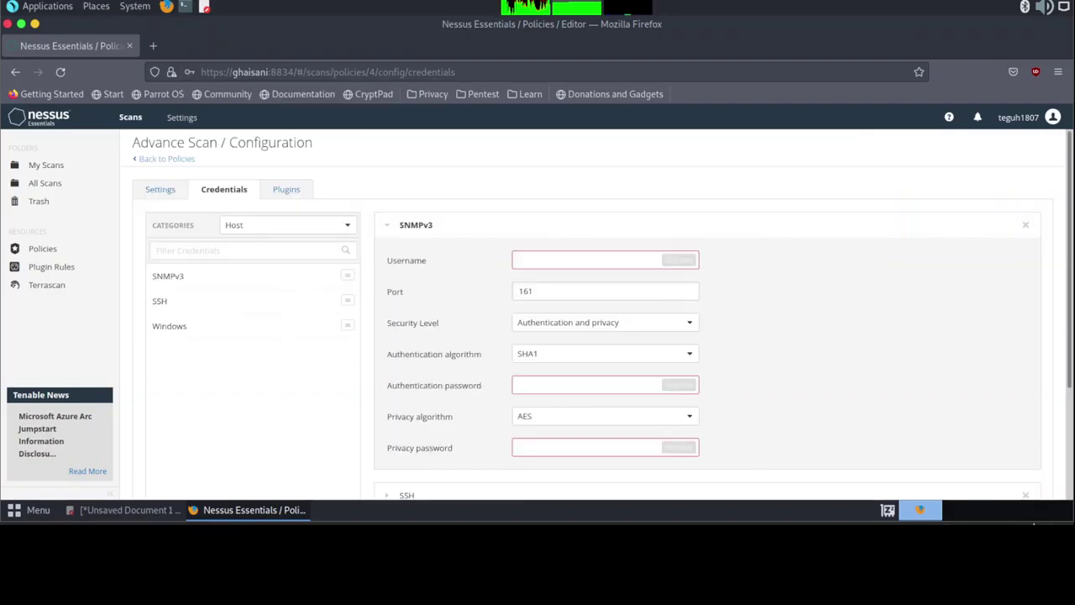
# Scroll through the Credentials tab to review the SSH credential settings
pyautogui.scroll(-3, 444, 275)
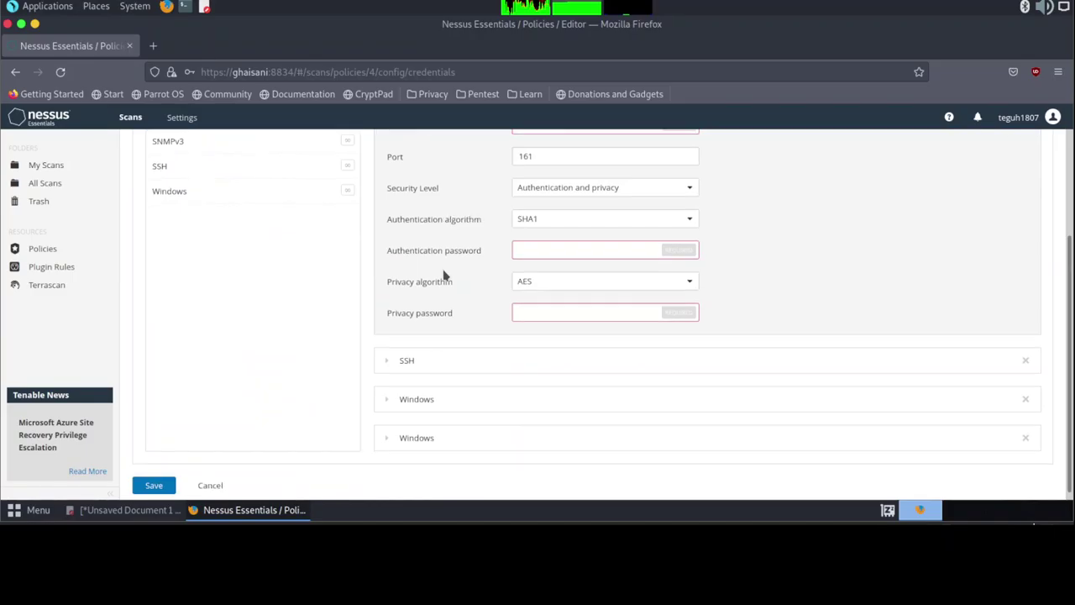
pyautogui.scroll(3, 444, 276)
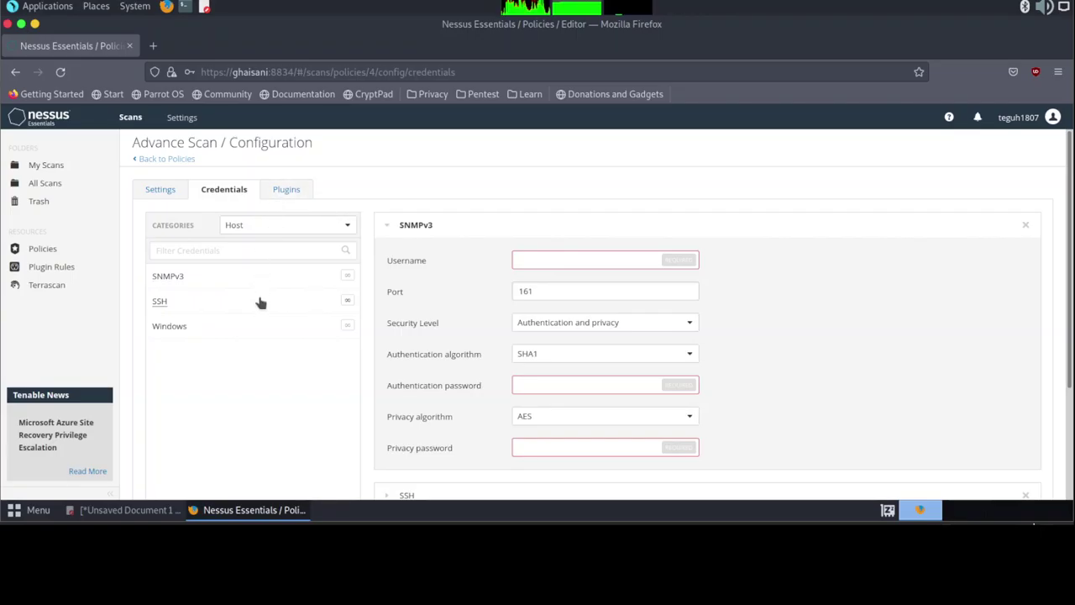
pyautogui.scroll(-5, 263, 326)
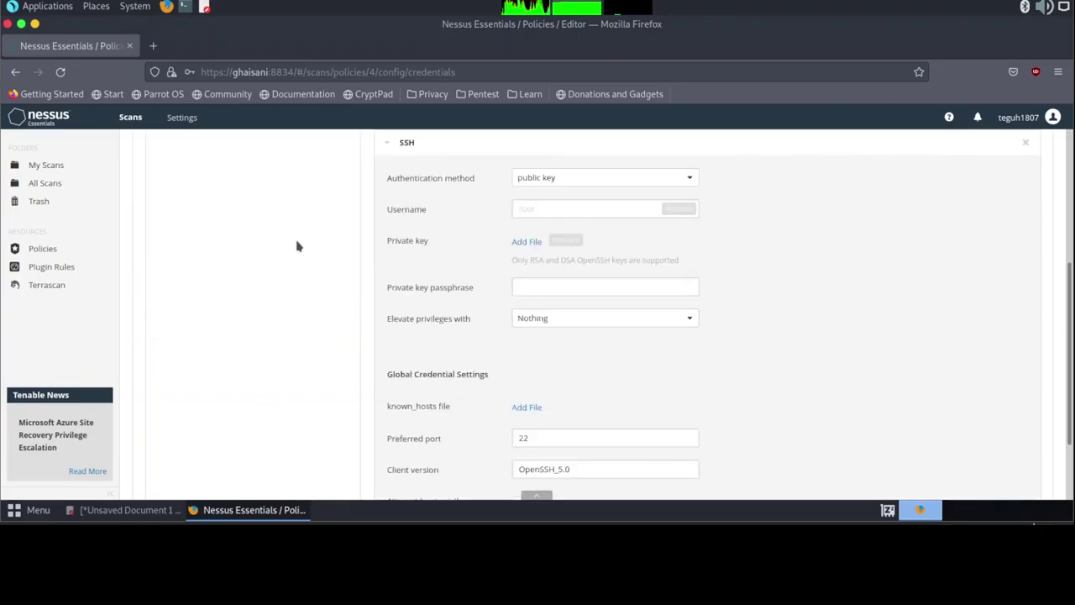
pyautogui.scroll(-1, 298, 241)
pyautogui.scroll(5, 298, 241)
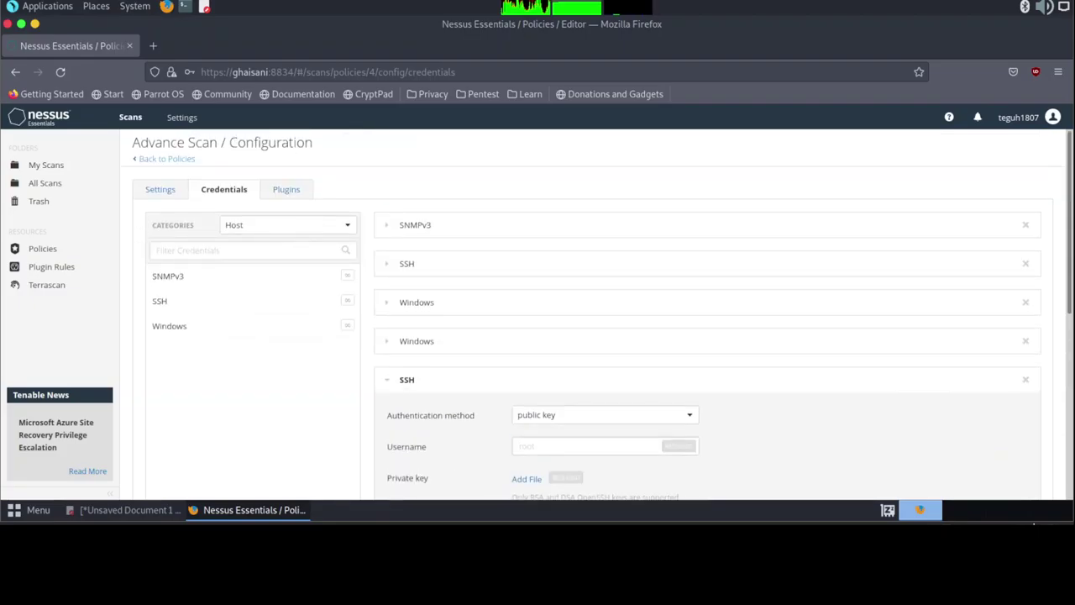
# From My Scans, create a new scan using the user-defined Advance Scan template
pyautogui.click(127, 117)
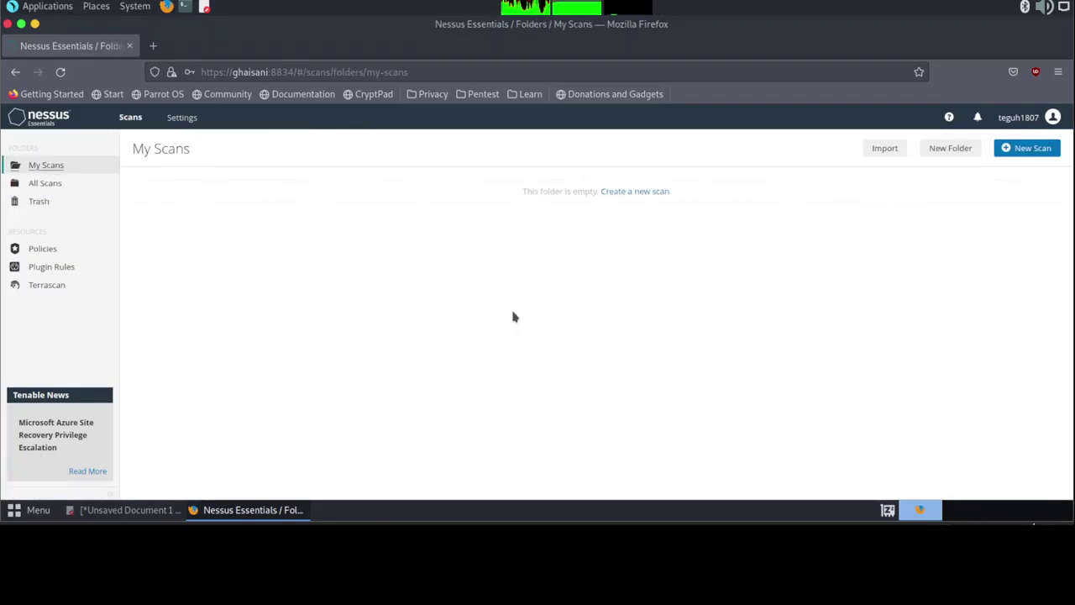
pyautogui.click(636, 194)
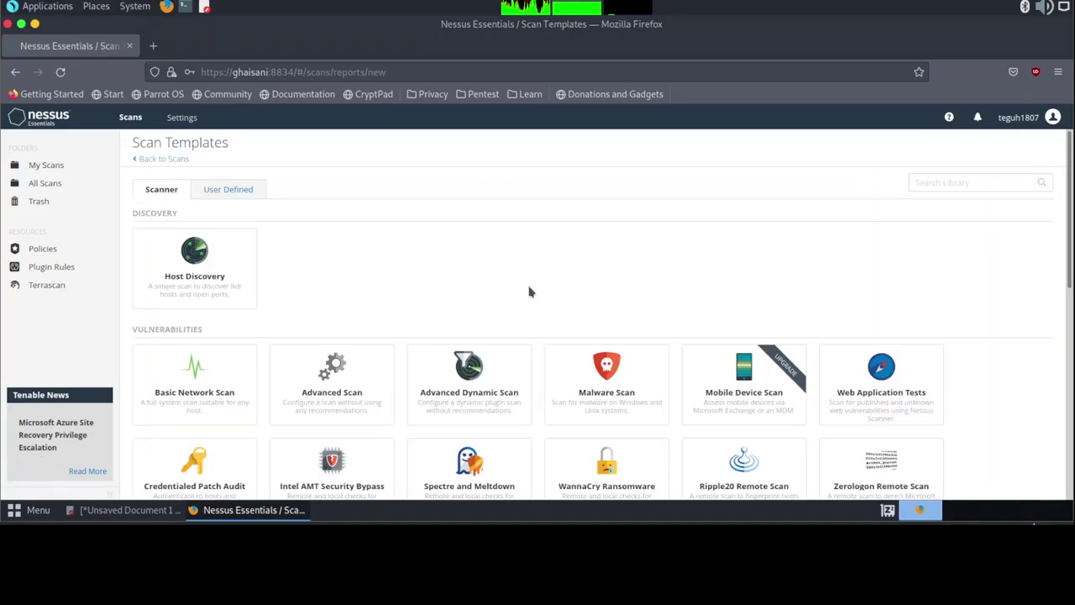
pyautogui.click(216, 190)
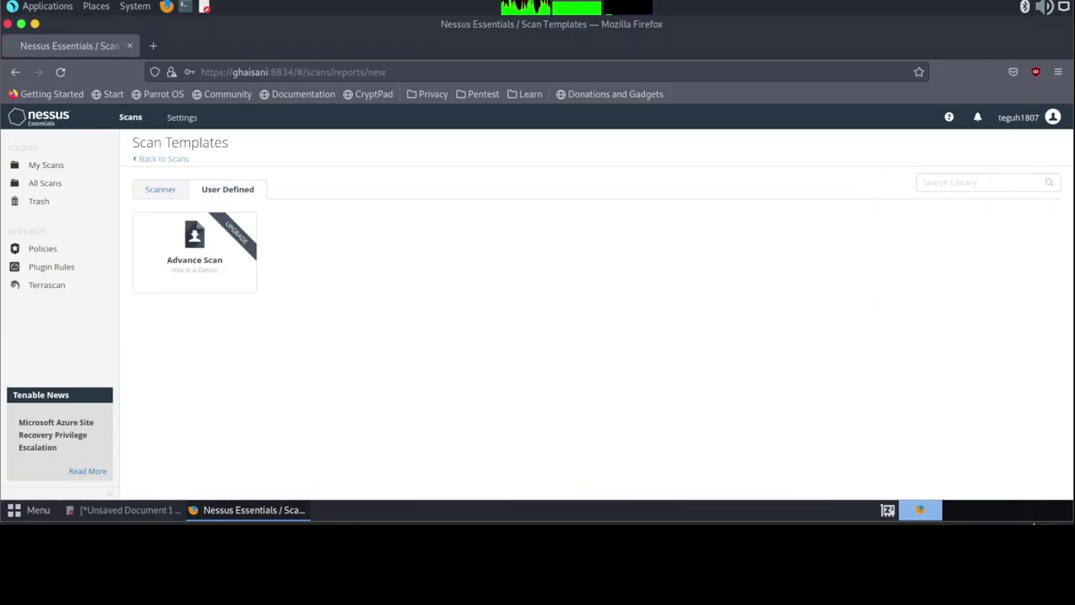
pyautogui.click(200, 242)
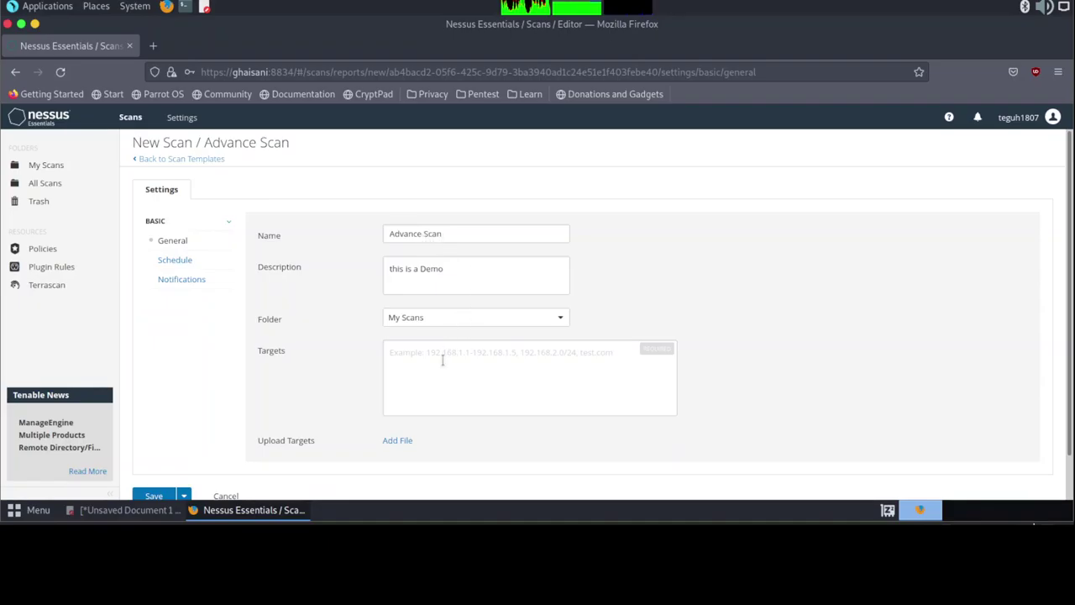
# Look over the new scan's Schedule and Notifications settings, then return to My Scans without launching
pyautogui.scroll(-1, 443, 359)
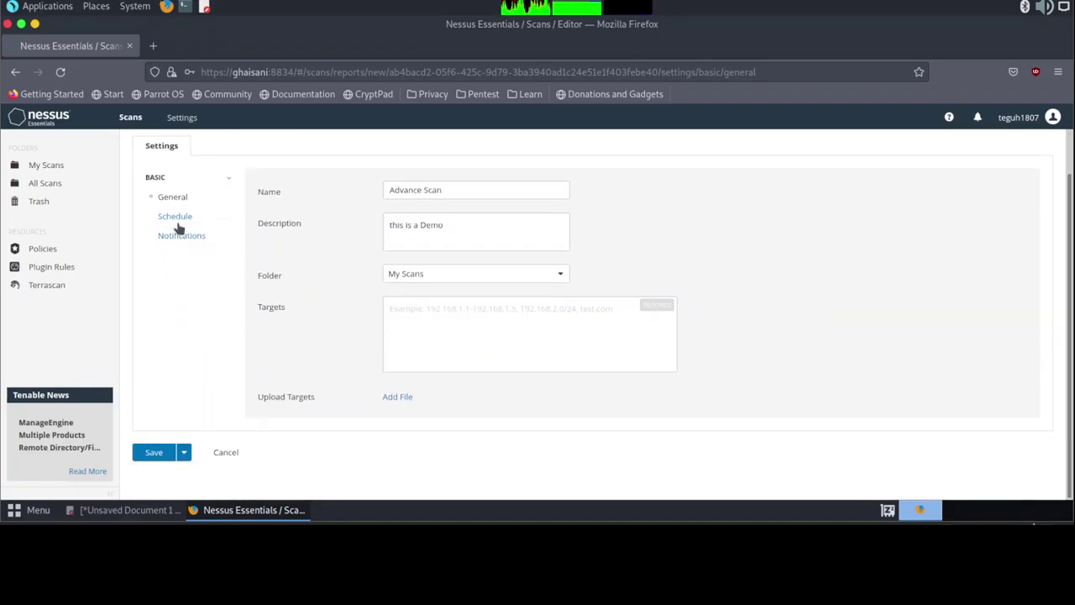
pyautogui.scroll(1, 204, 227)
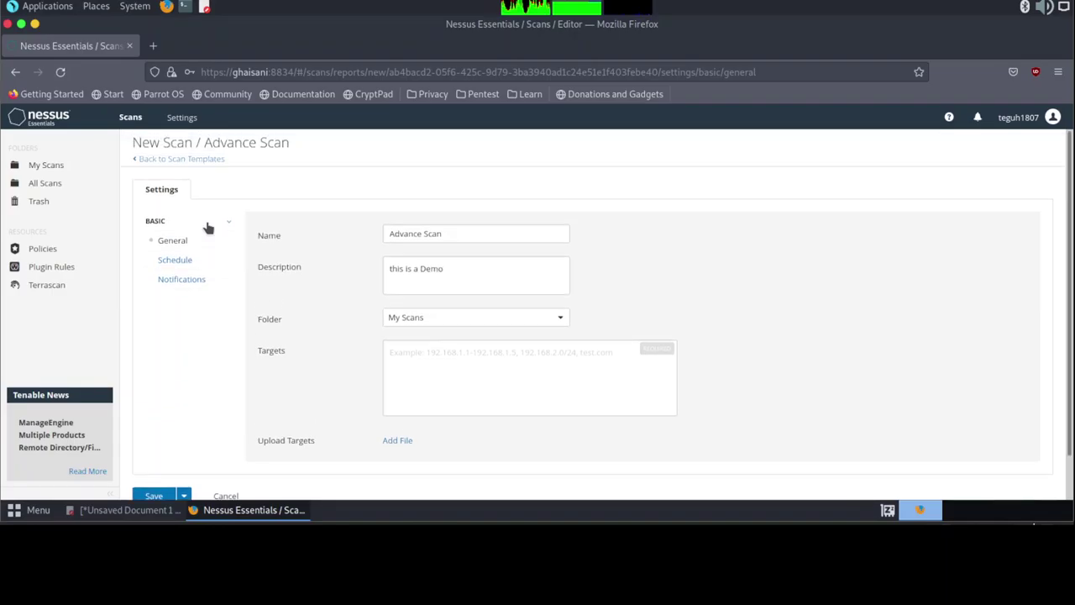
pyautogui.click(175, 261)
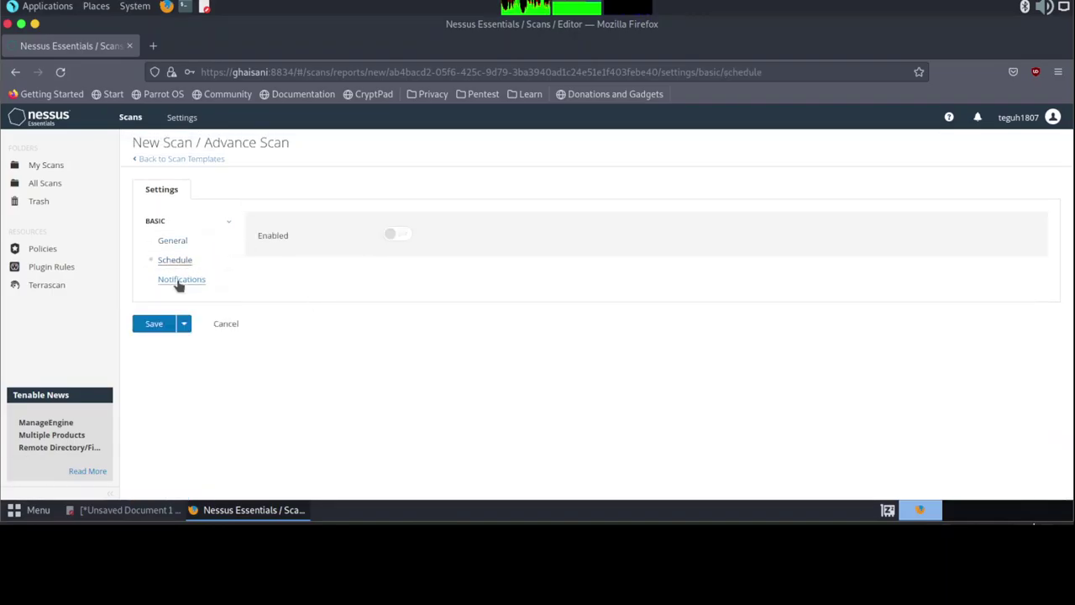
pyautogui.click(178, 279)
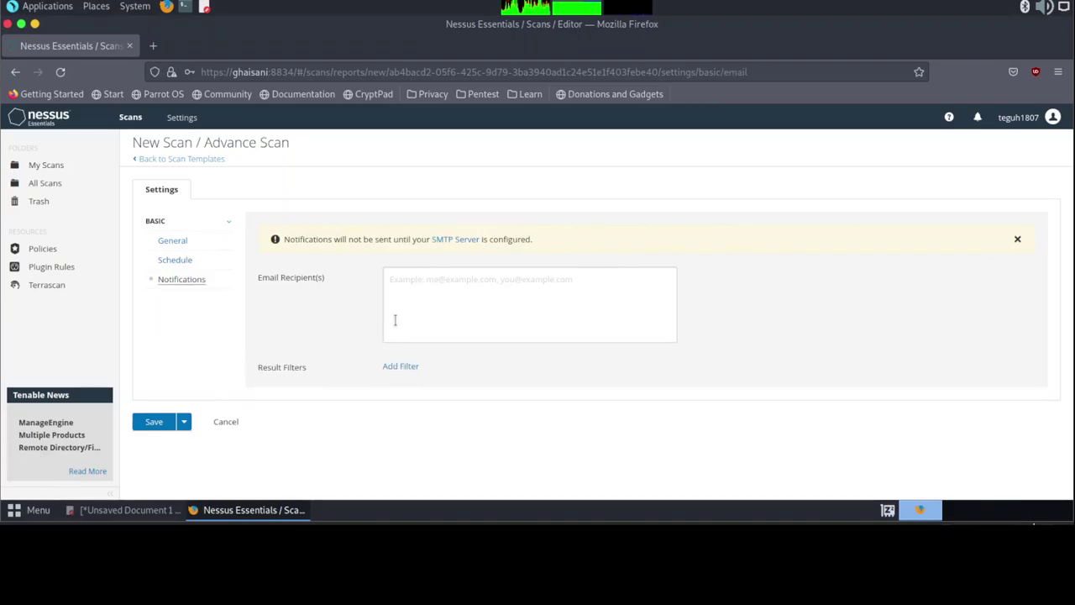
pyautogui.click(183, 424)
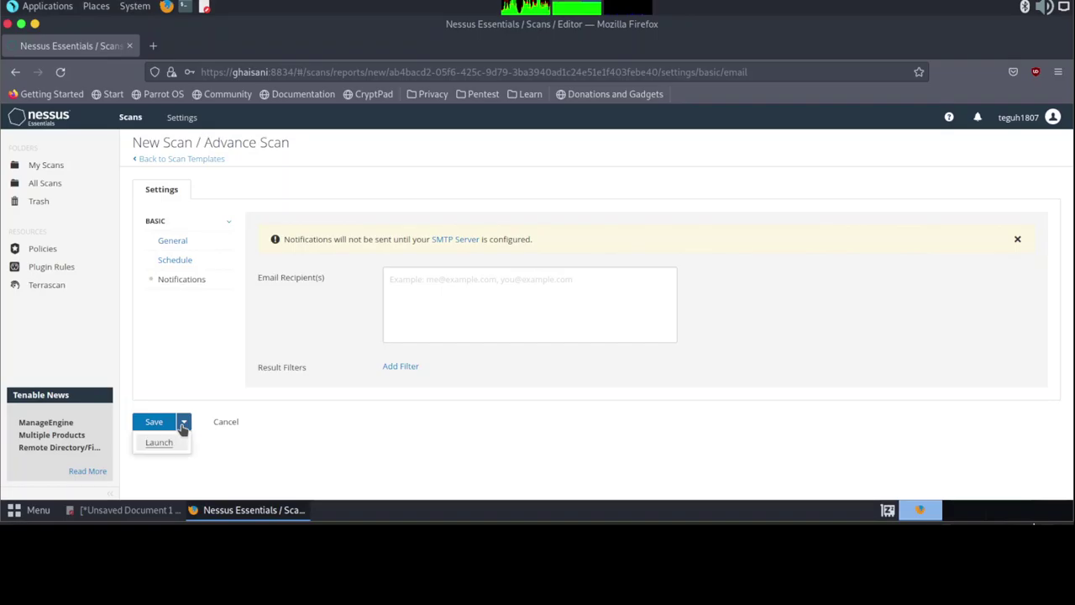
pyautogui.click(183, 426)
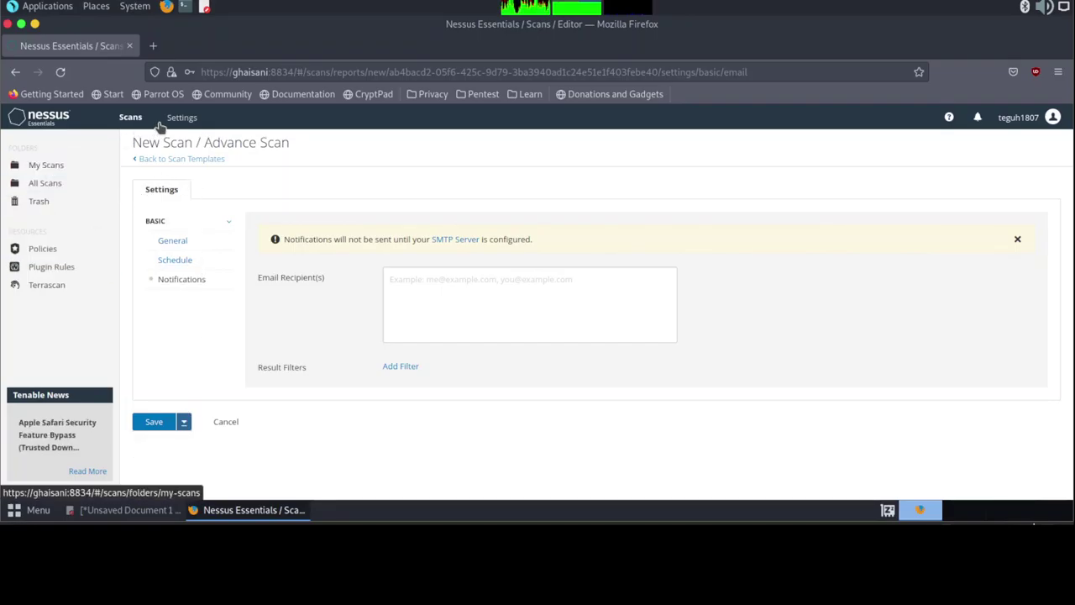
pyautogui.click(132, 122)
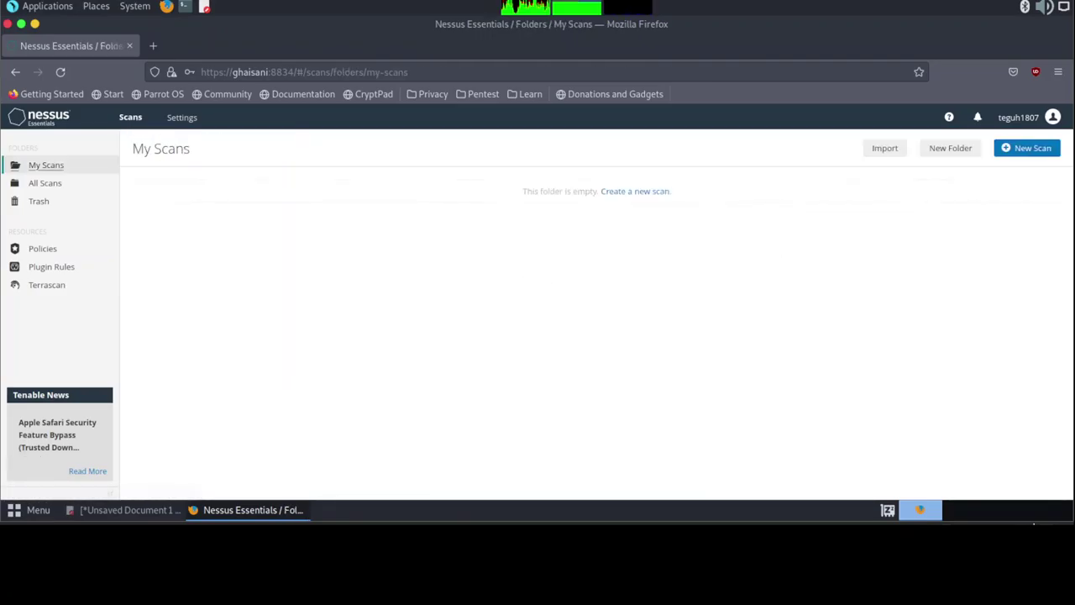
# Start a fresh Advance Scan in Nessus and open a blank Firefox tab
pyautogui.click(1016, 150)
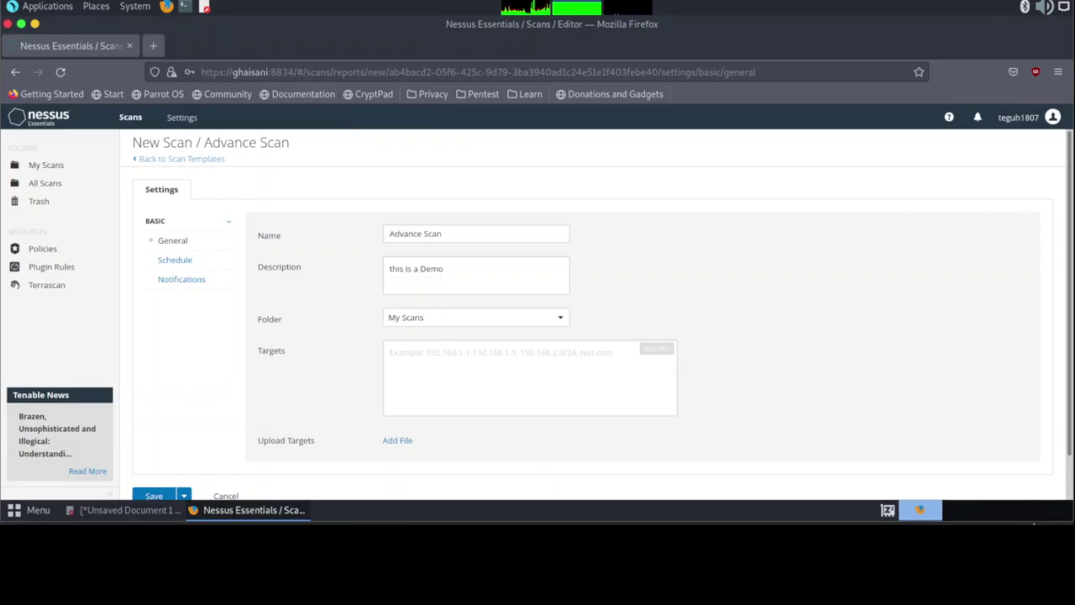
pyautogui.hotkey('ctrl', 't')
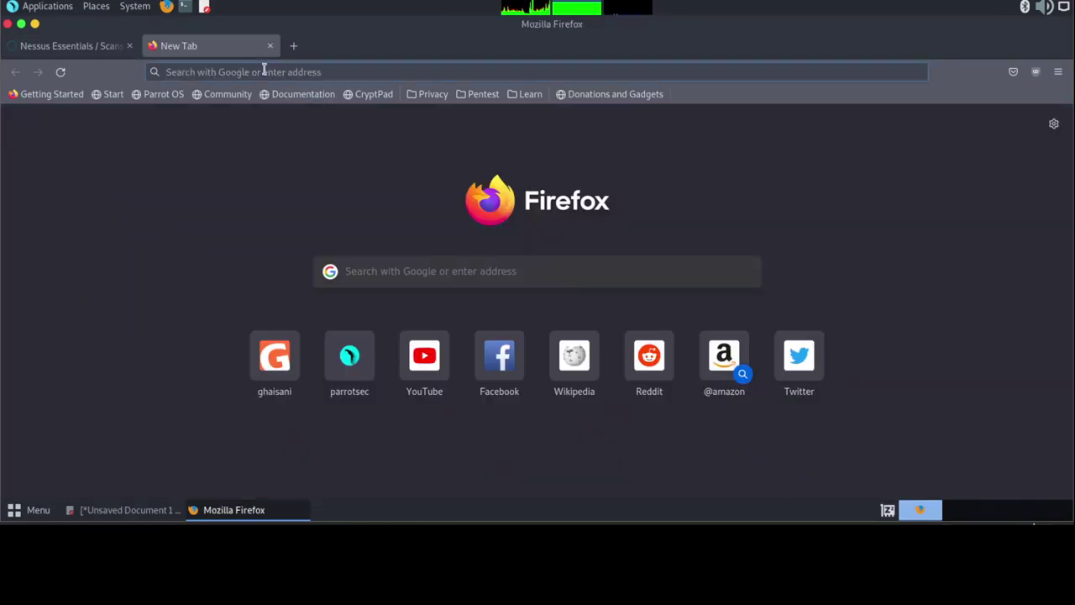
# Search Google for 'website for hacking' and scroll through the results
pyautogui.write('website for hacking')
pyautogui.press('Return')
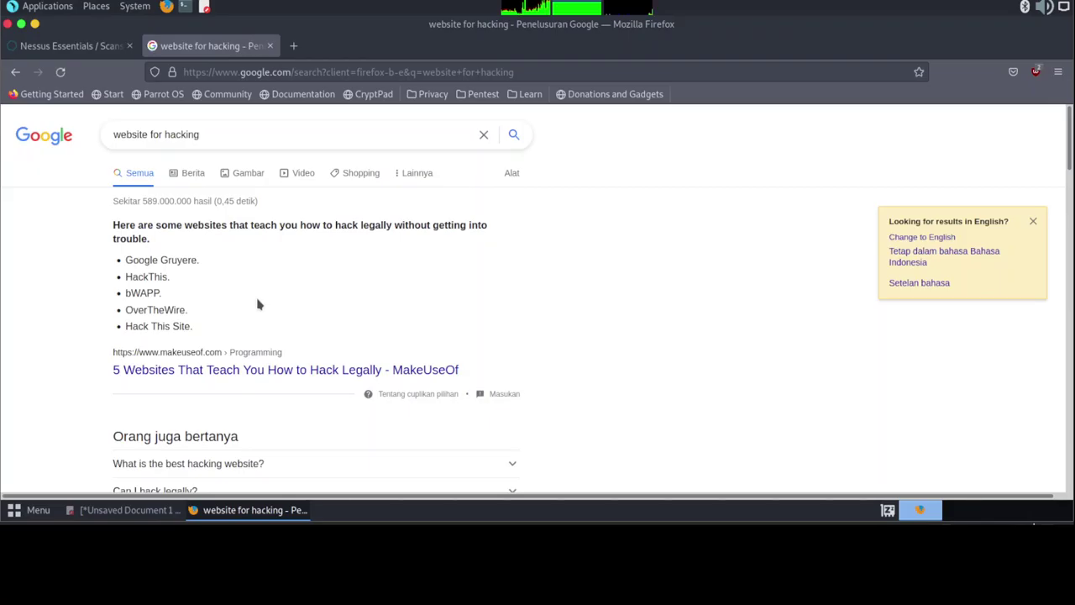
pyautogui.scroll(-2, 258, 304)
pyautogui.scroll(-2, 257, 304)
pyautogui.scroll(-3, 258, 304)
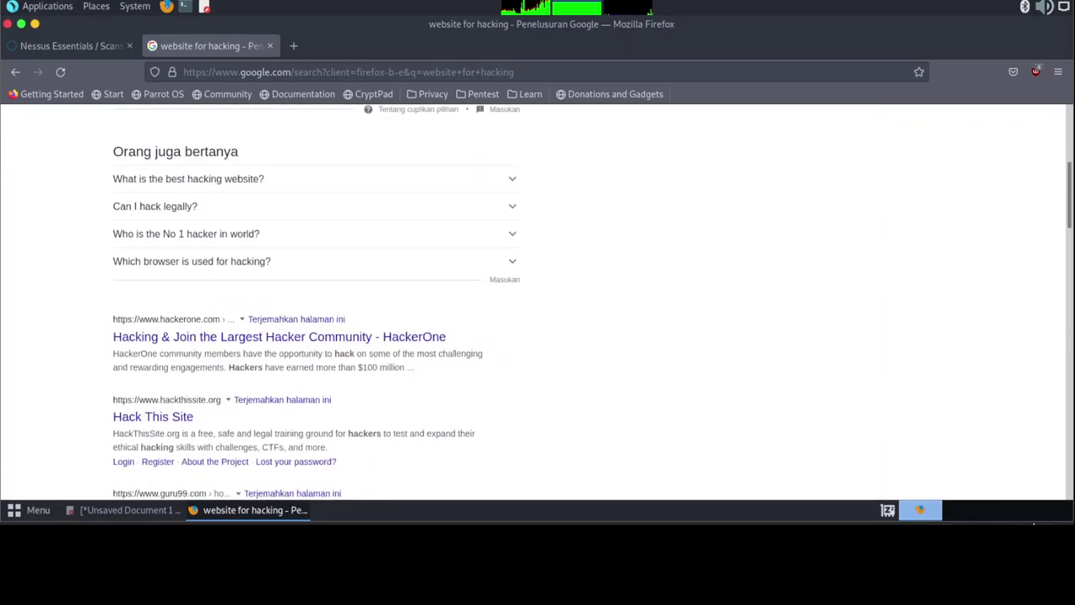
pyautogui.scroll(-3, 336, 297)
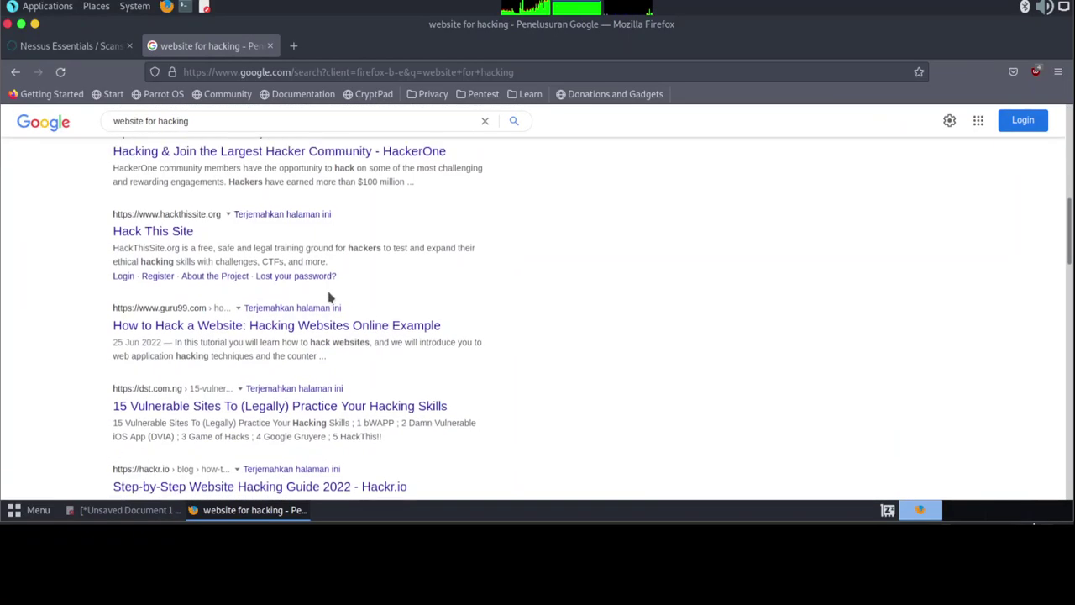
# Open the '15 Vulnerable Sites To (Legally) Practice Your Hacking Skills' article and read through it
pyautogui.click(306, 378)
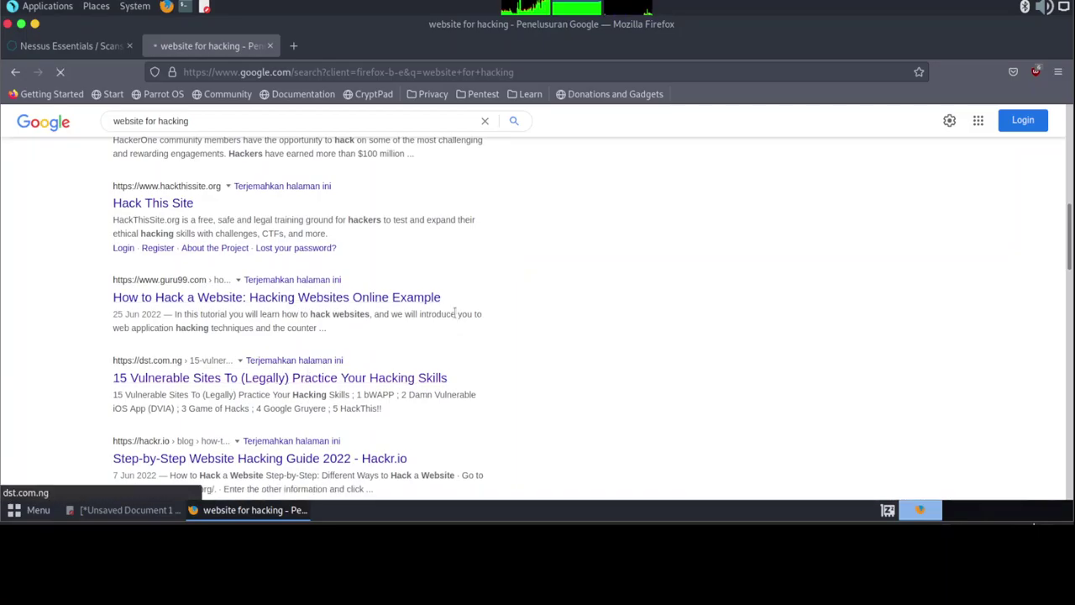
pyautogui.scroll(-3, 454, 312)
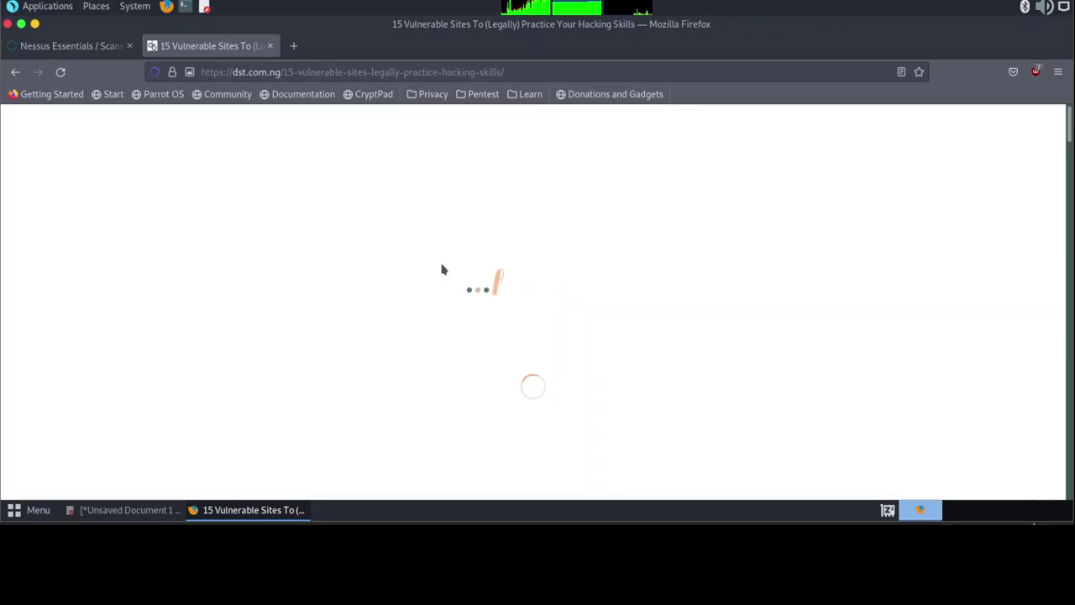
pyautogui.scroll(-3, 374, 314)
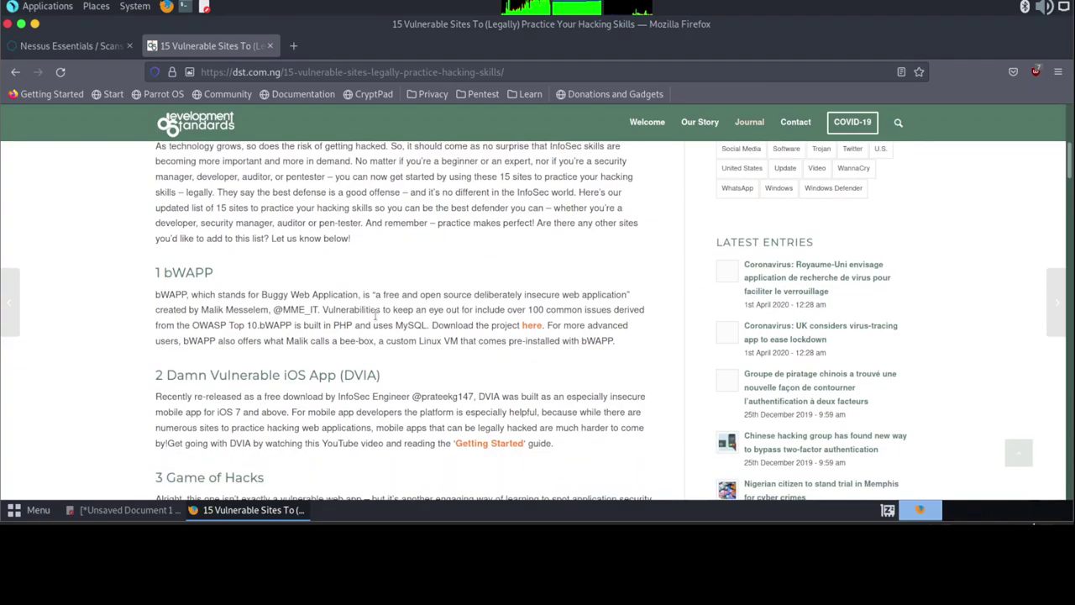
pyautogui.scroll(-4, 375, 314)
pyautogui.scroll(-5, 374, 314)
pyautogui.scroll(-2, 375, 314)
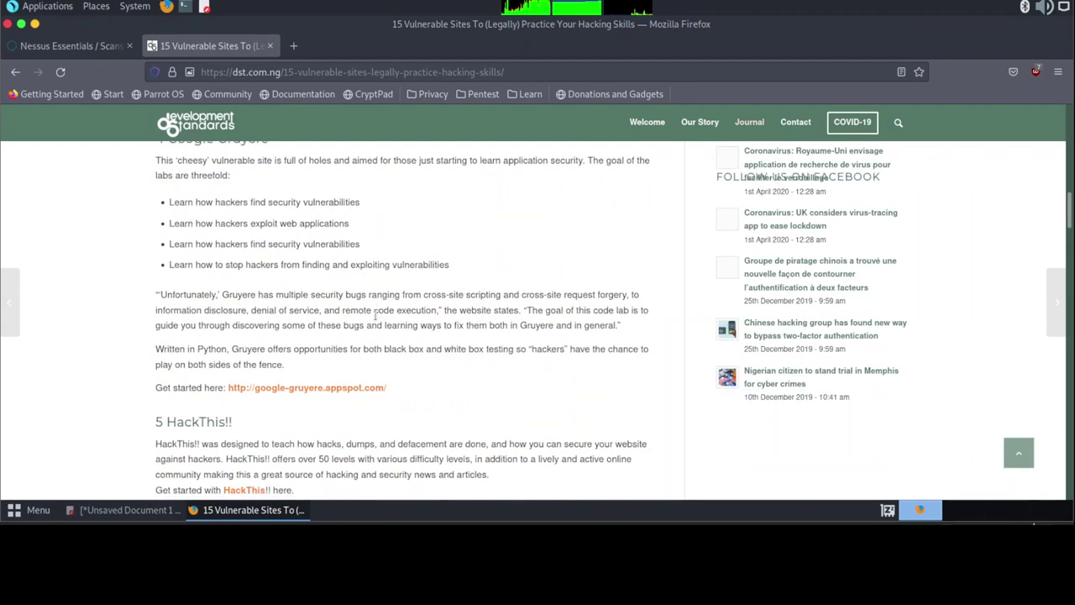
pyautogui.scroll(-4, 374, 315)
pyautogui.scroll(-2, 376, 320)
pyautogui.scroll(-4, 376, 320)
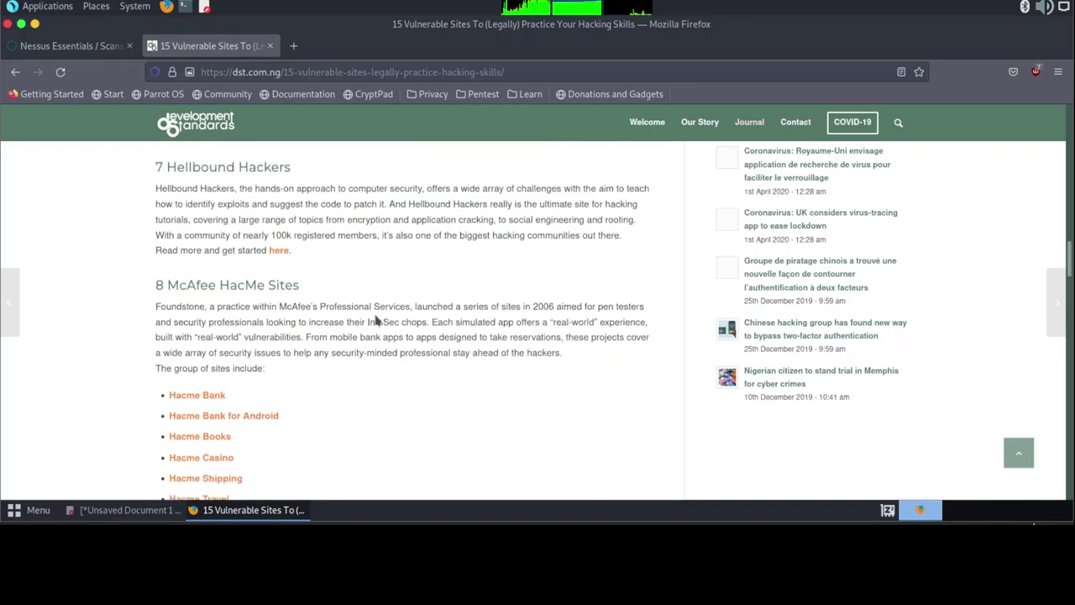
pyautogui.scroll(-4, 376, 320)
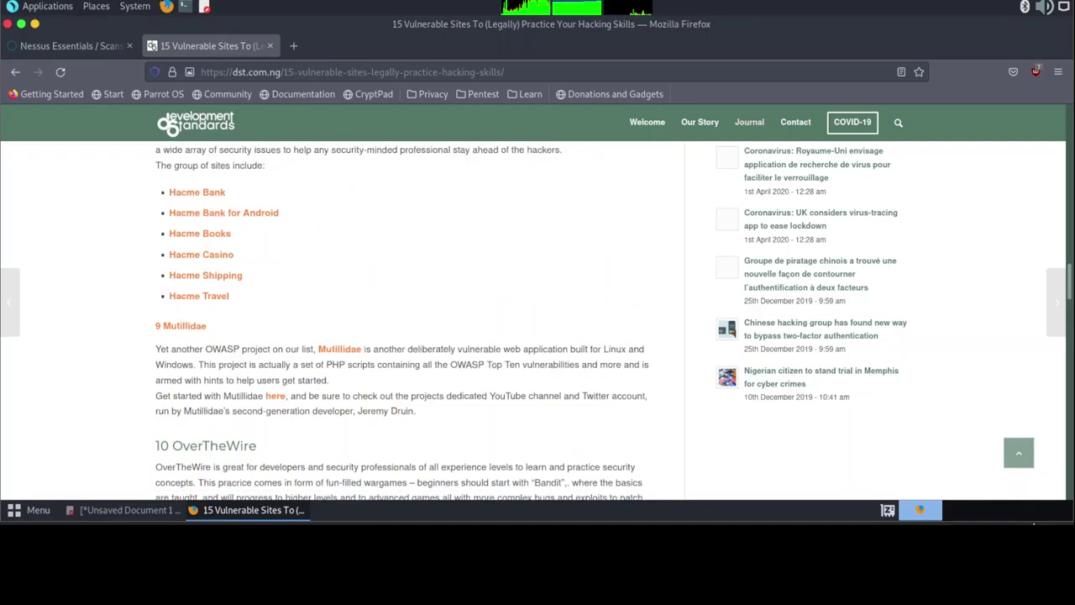
# Search Google for 'test web' in a new tab and close the 15 Vulnerable Sites article
pyautogui.click(293, 47)
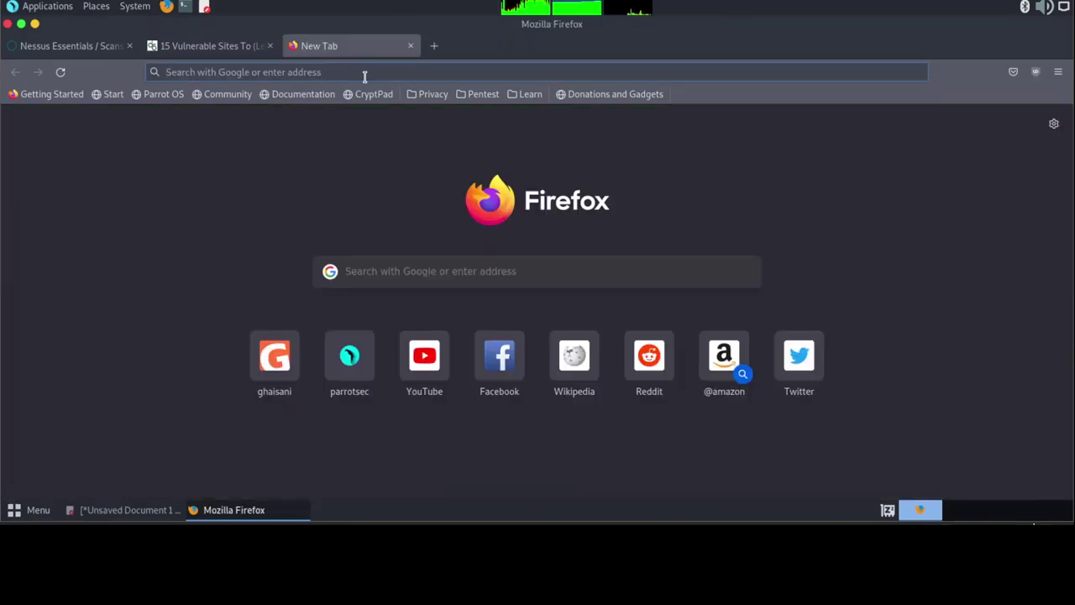
pyautogui.write('t')
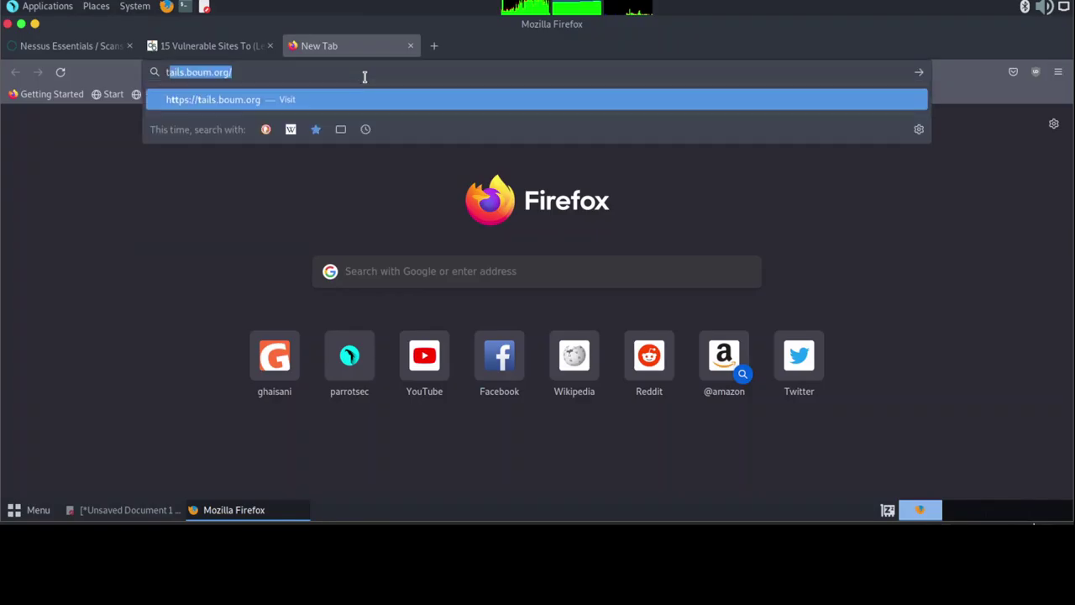
pyautogui.write('est web')
pyautogui.press('Return')
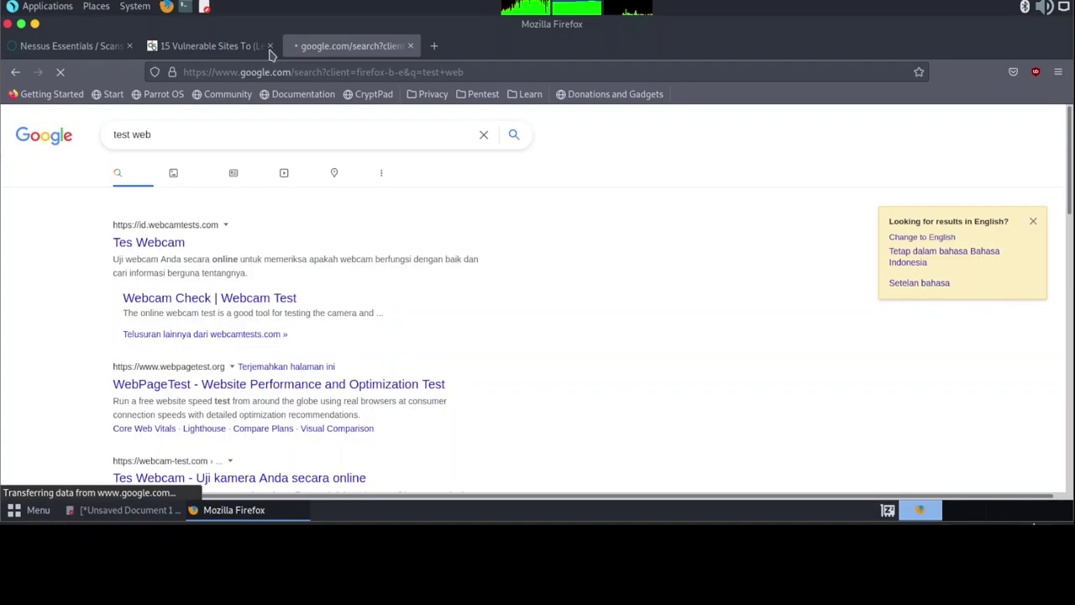
pyautogui.click(270, 45)
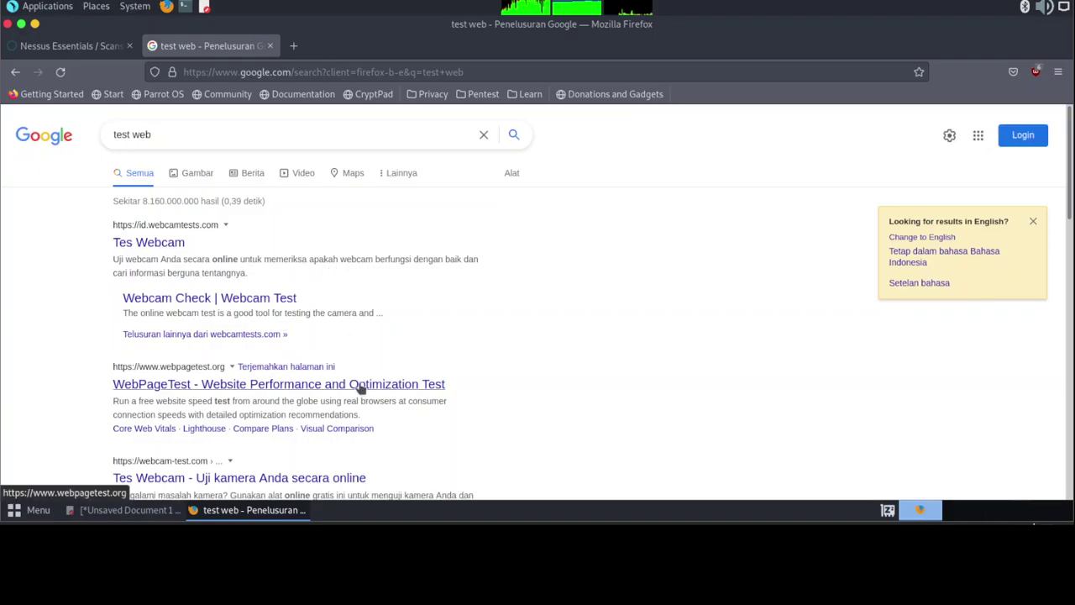
pyautogui.scroll(-3, 361, 386)
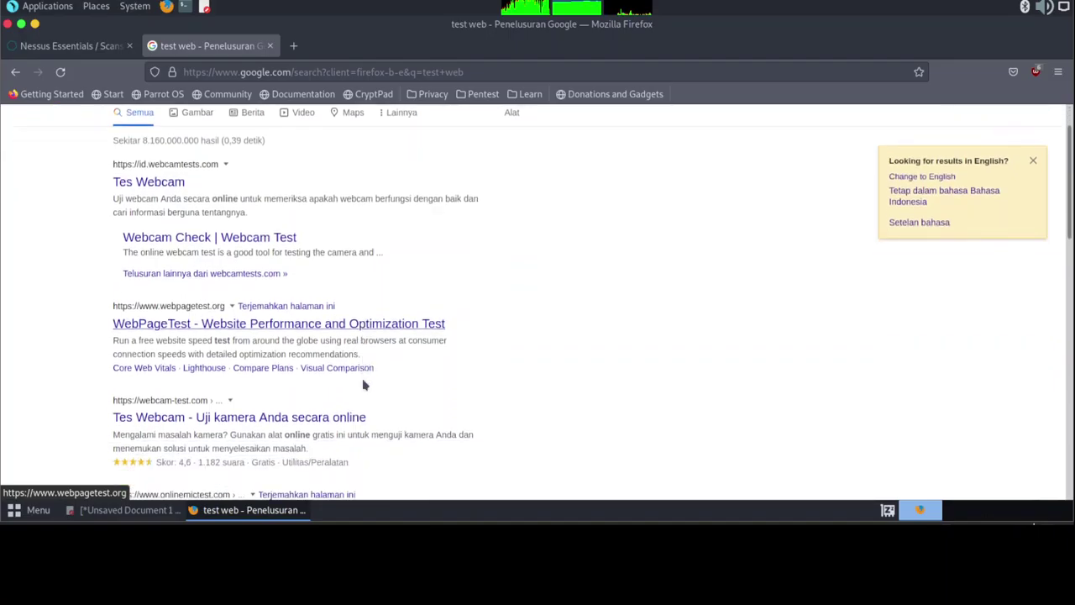
# Search Google for 'demo fire' in another tab, then go to demo.testfire.net
pyautogui.click(294, 47)
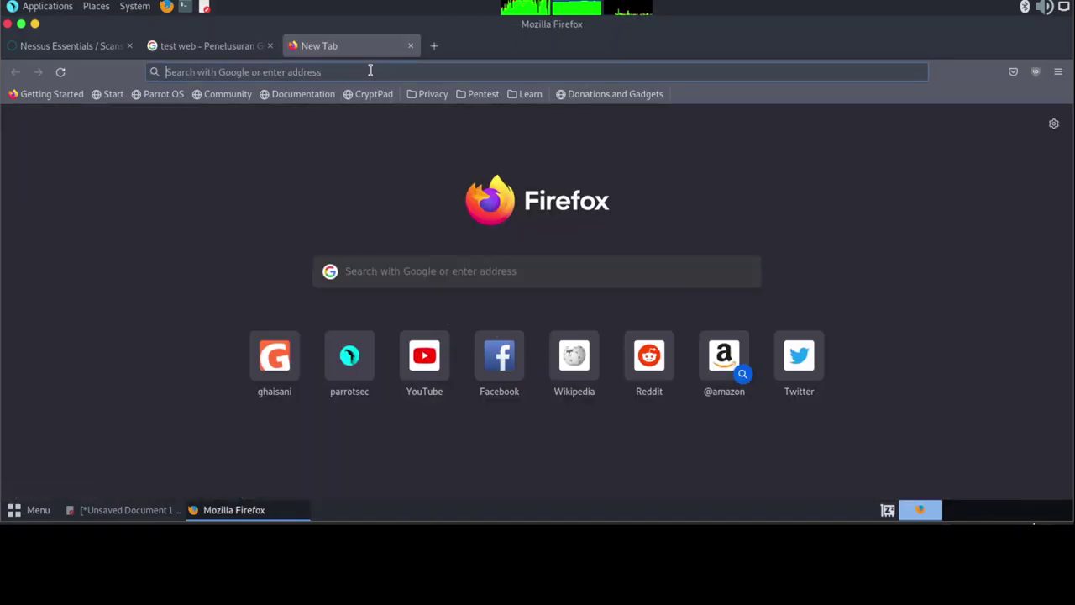
pyautogui.write('demo ')
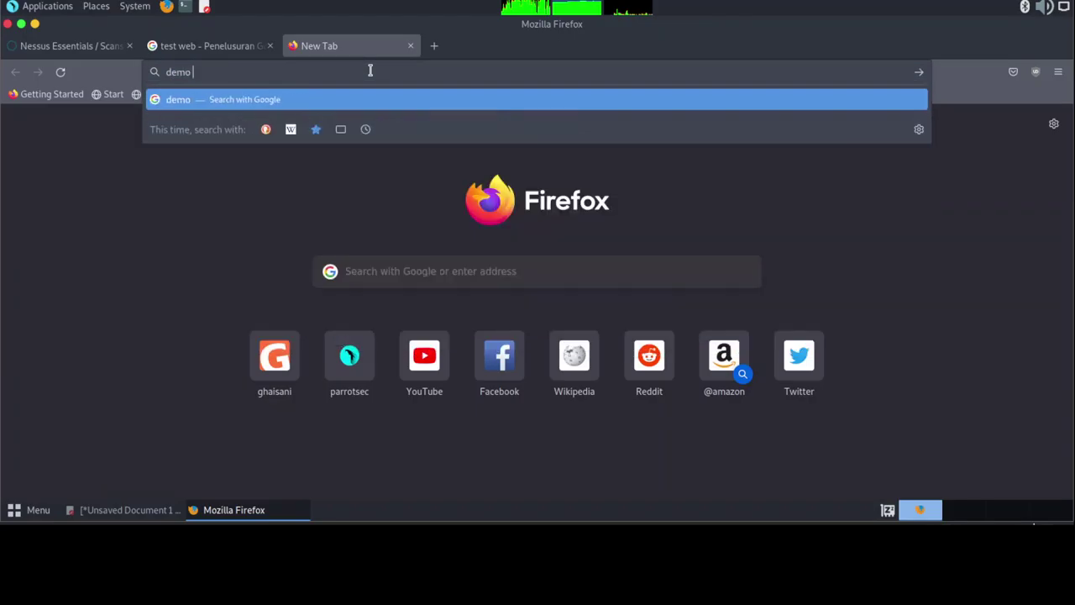
pyautogui.write('fire')
pyautogui.press('Return')
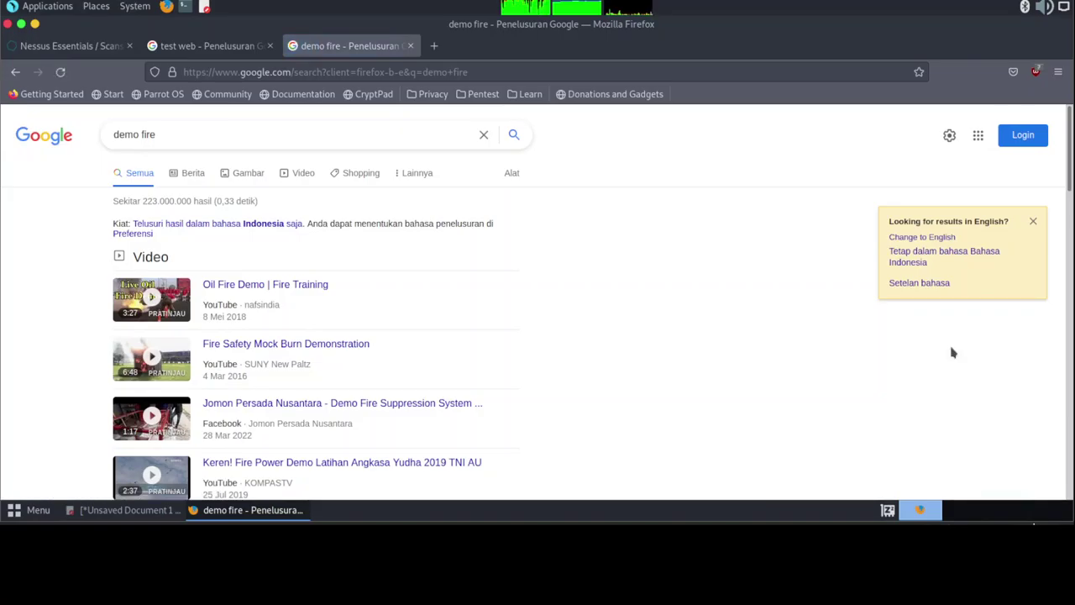
pyautogui.click(477, 71)
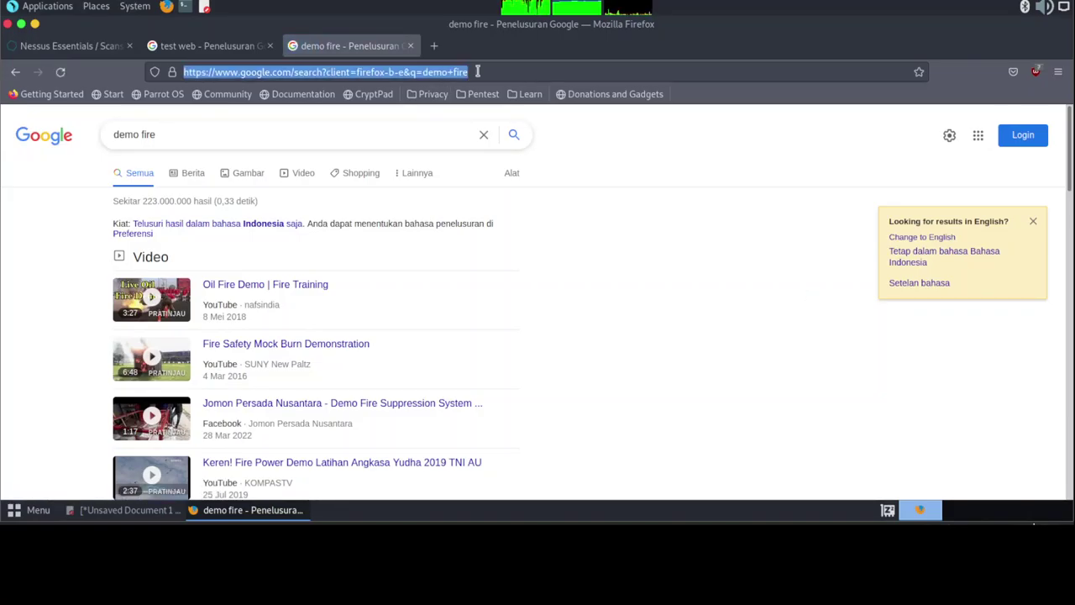
pyautogui.write('demo.testfire.net')
pyautogui.press('Return')
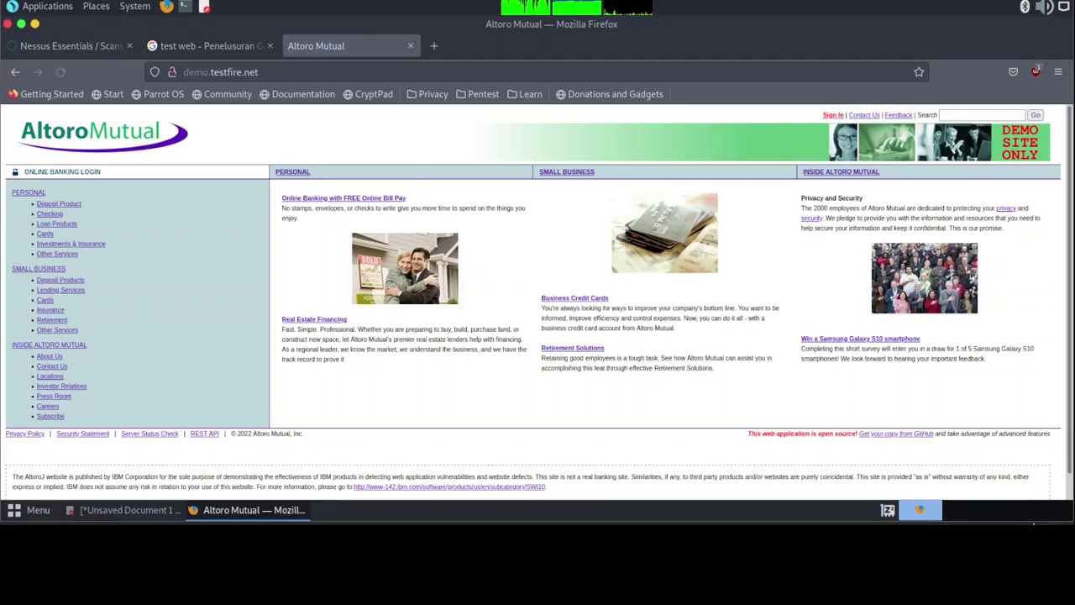
# Look over the loaded Altoro Mutual home page at demo.testfire.net, then launch a terminal
pyautogui.scroll(-2, 697, 317)
pyautogui.scroll(2, 697, 318)
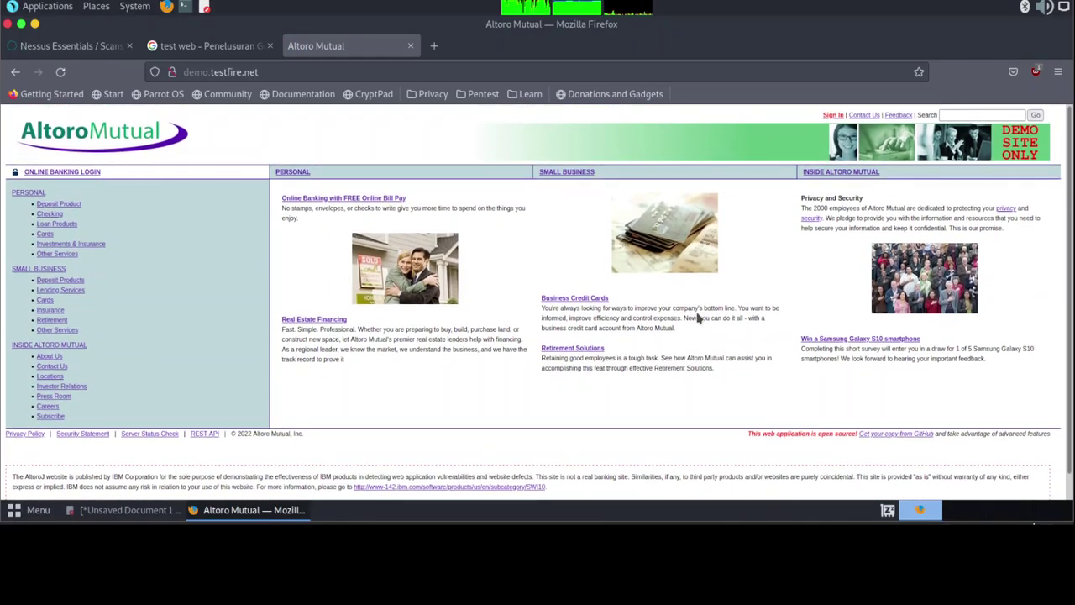
pyautogui.click(269, 73)
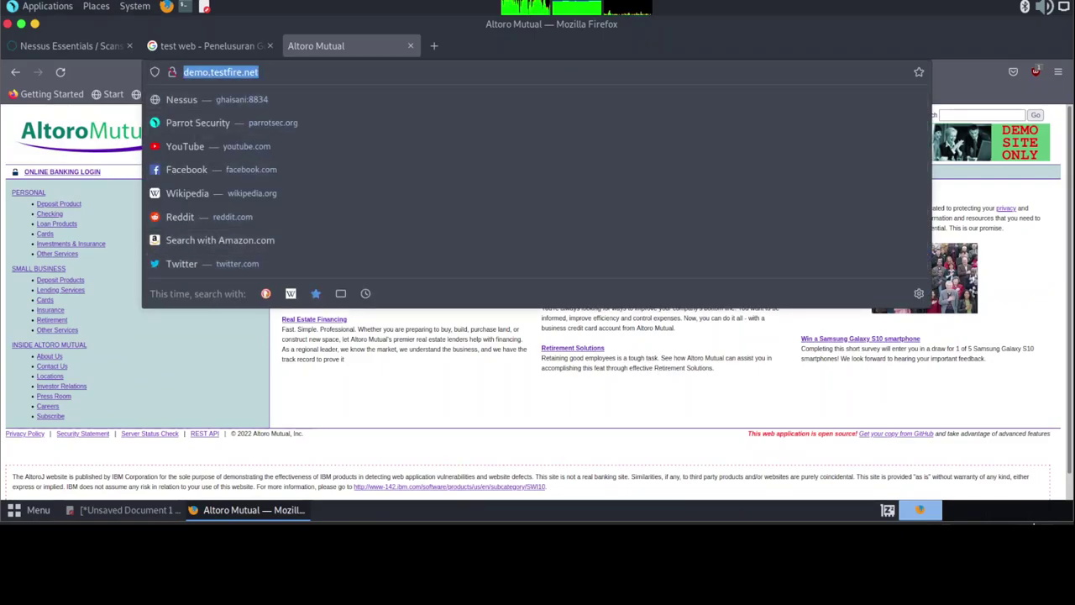
pyautogui.click(700, 404)
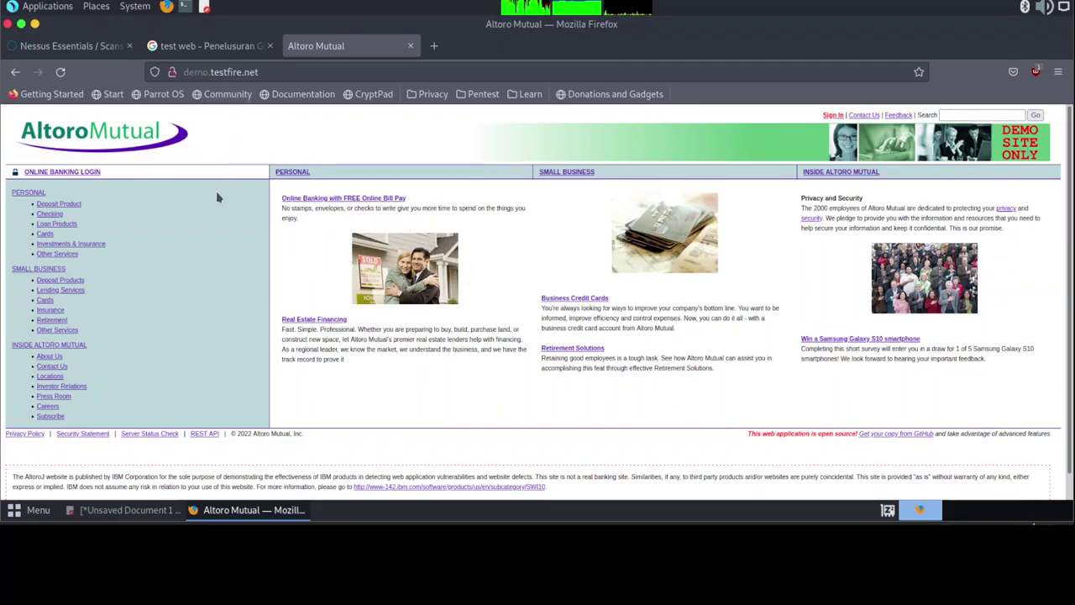
pyautogui.scroll(-1, 210, 315)
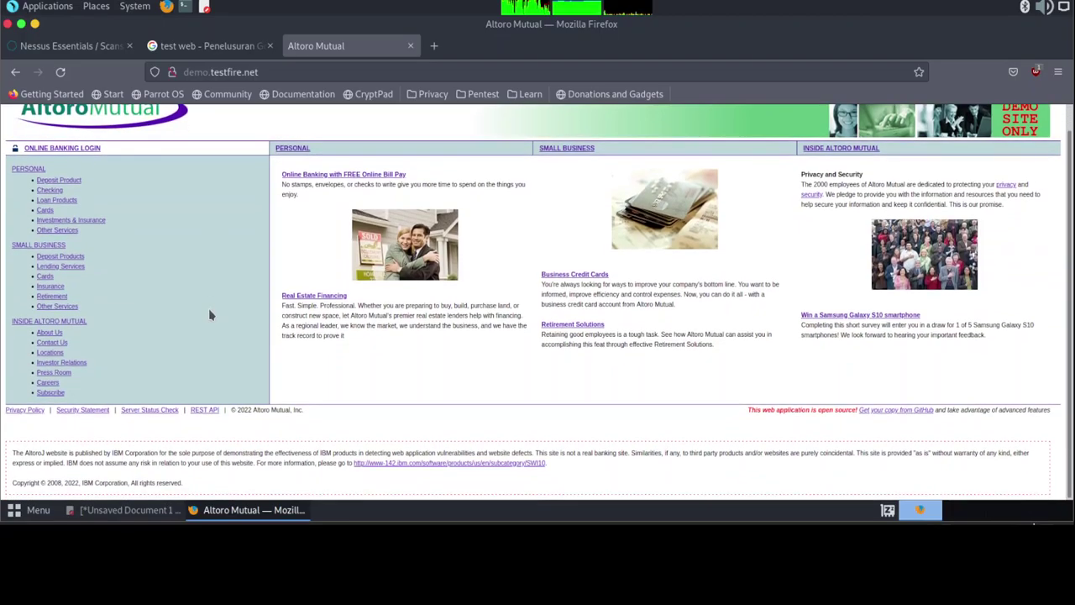
pyautogui.scroll(1, 210, 315)
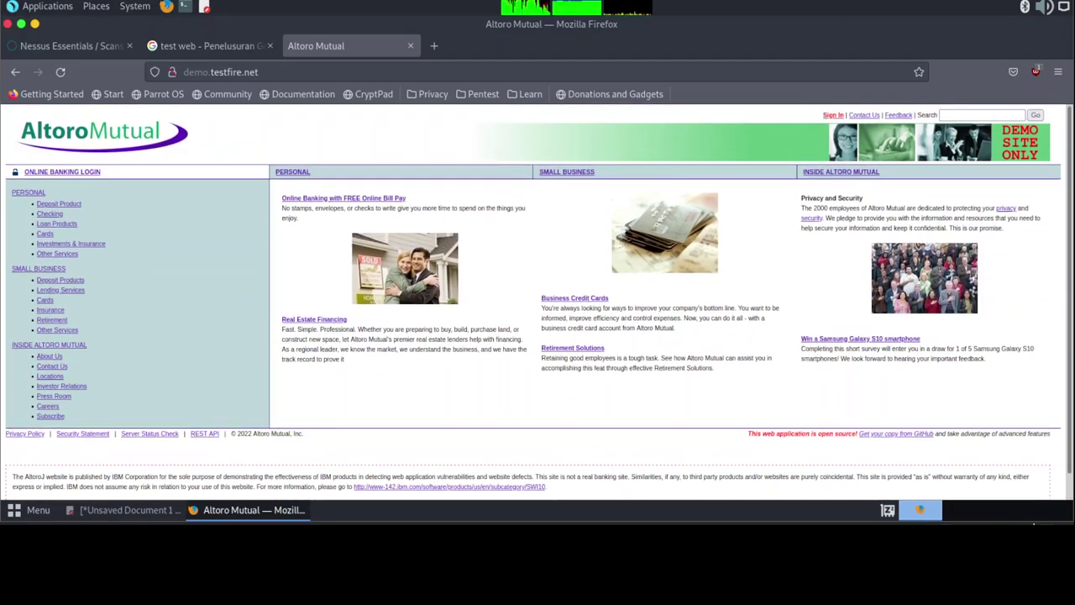
pyautogui.click(183, 6)
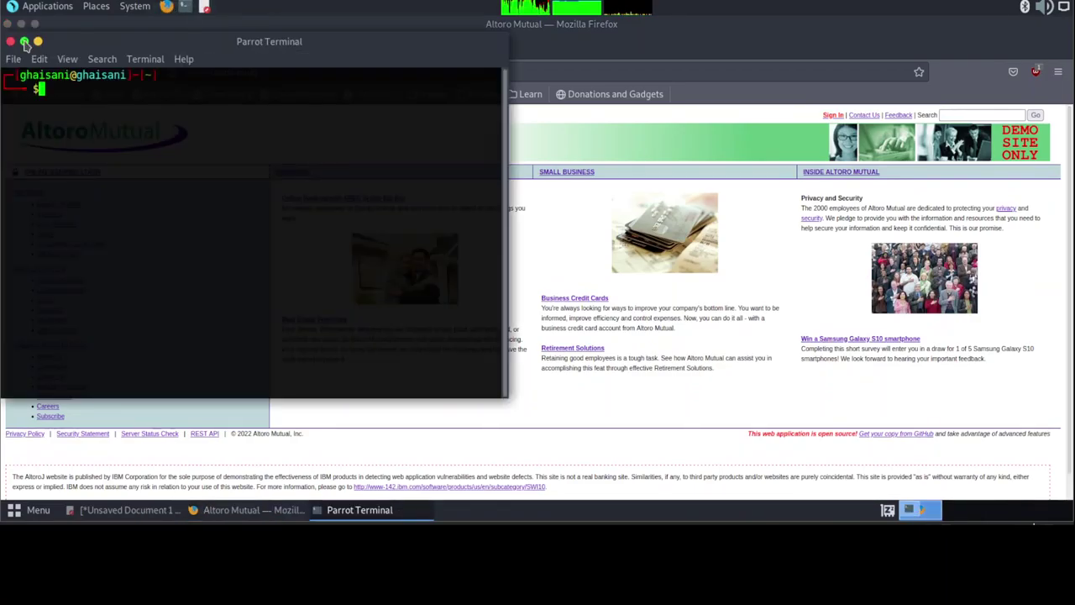
# Maximise the terminal, enlarge its text, and ping demo.testfire.net until 4 packets return
pyautogui.click(37, 42)
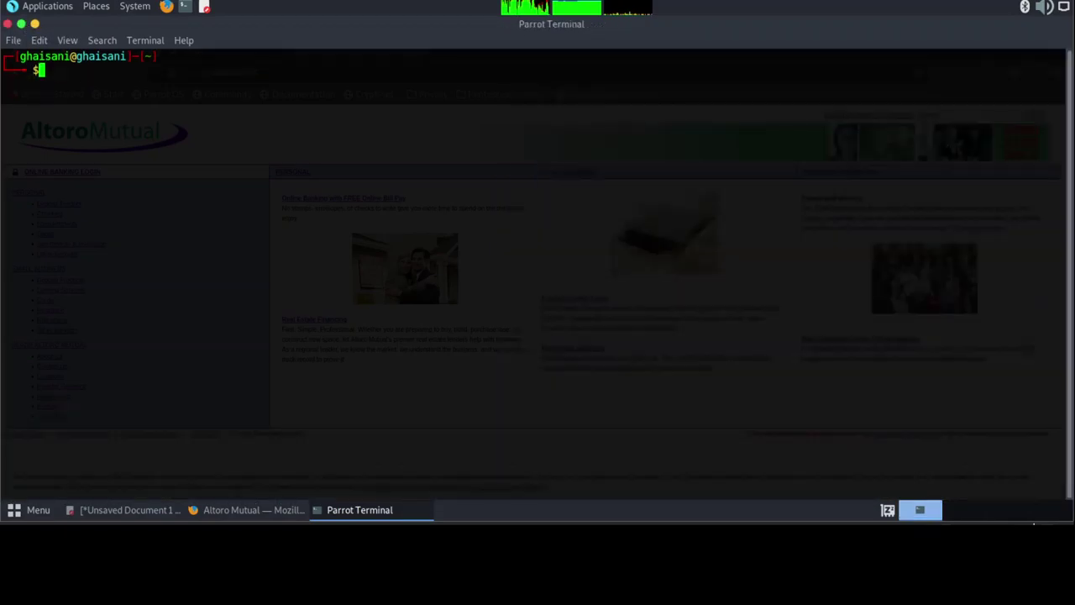
pyautogui.hotkey('ctrl', '+')
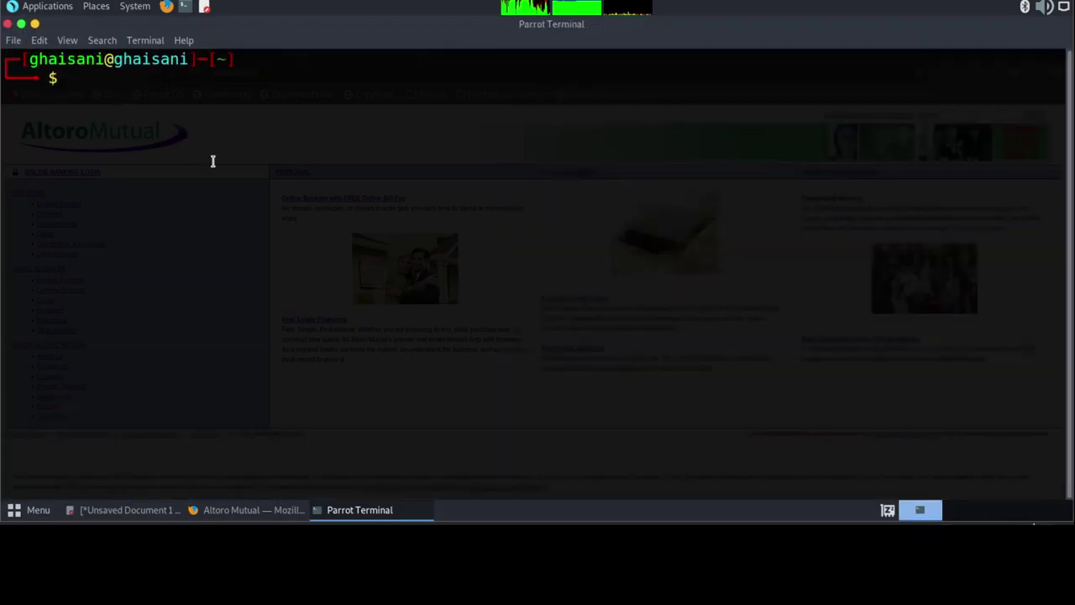
pyautogui.hotkey('ctrl', '+')
pyautogui.write('ping')
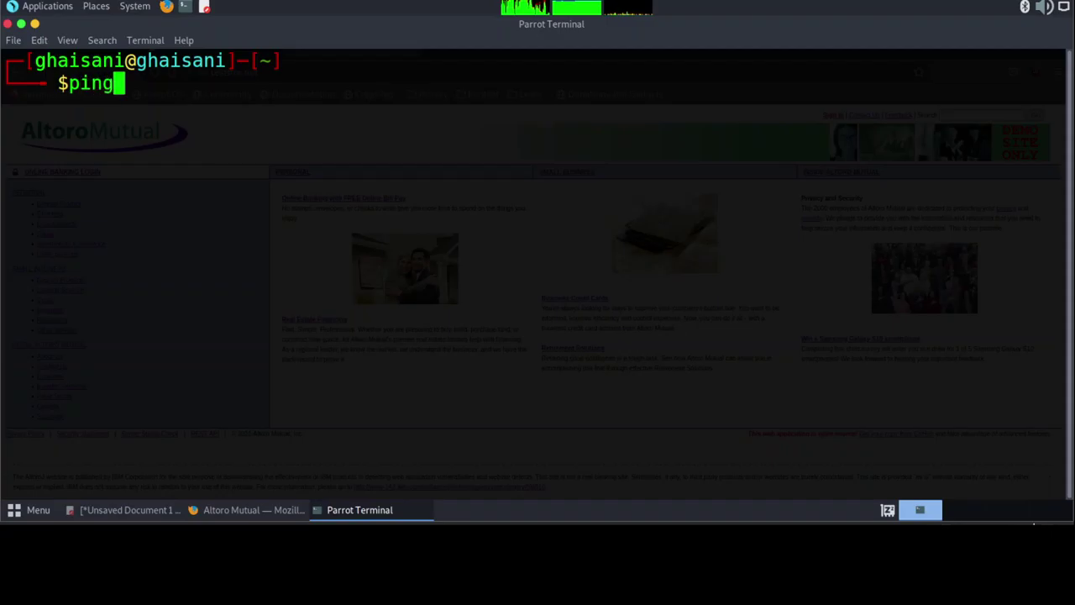
pyautogui.write('http://demo.testfire.net/')
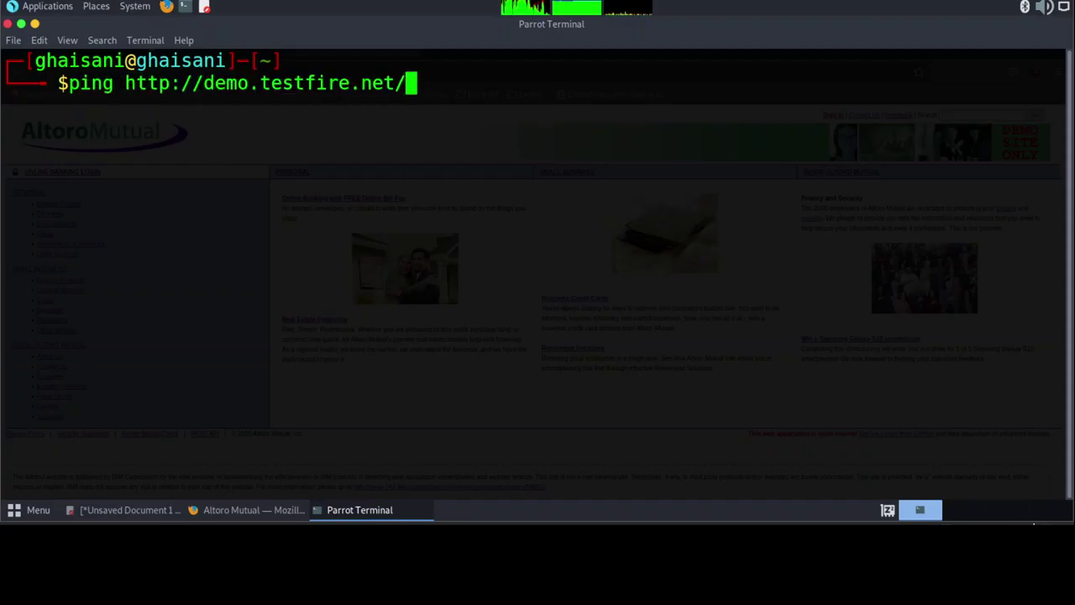
pyautogui.press('BackSpace')
pyautogui.press('Left')
pyautogui.press('Left')
pyautogui.press('Left')
pyautogui.press('Left')
pyautogui.press('Left')
pyautogui.press('Left')
pyautogui.press('Left')
pyautogui.press('Left')
pyautogui.press('Left')
pyautogui.press('BackSpace')
pyautogui.press('BackSpace')
pyautogui.press('BackSpace')
pyautogui.press('BackSpace')
pyautogui.press('BackSpace')
pyautogui.press('BackSpace')
pyautogui.press('Return')
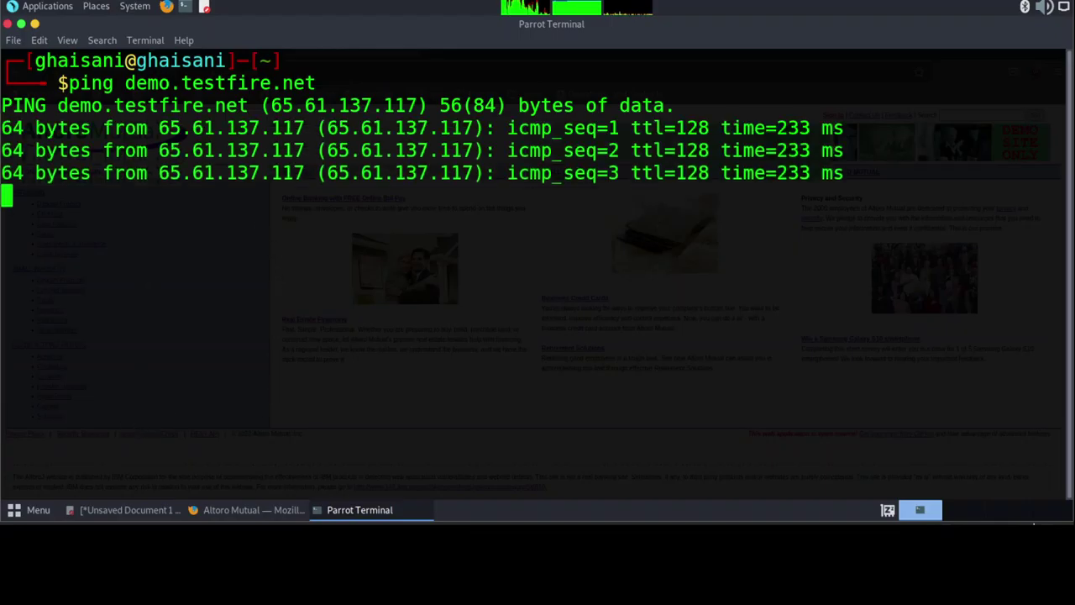
pyautogui.hotkey('ctrl', 'c')
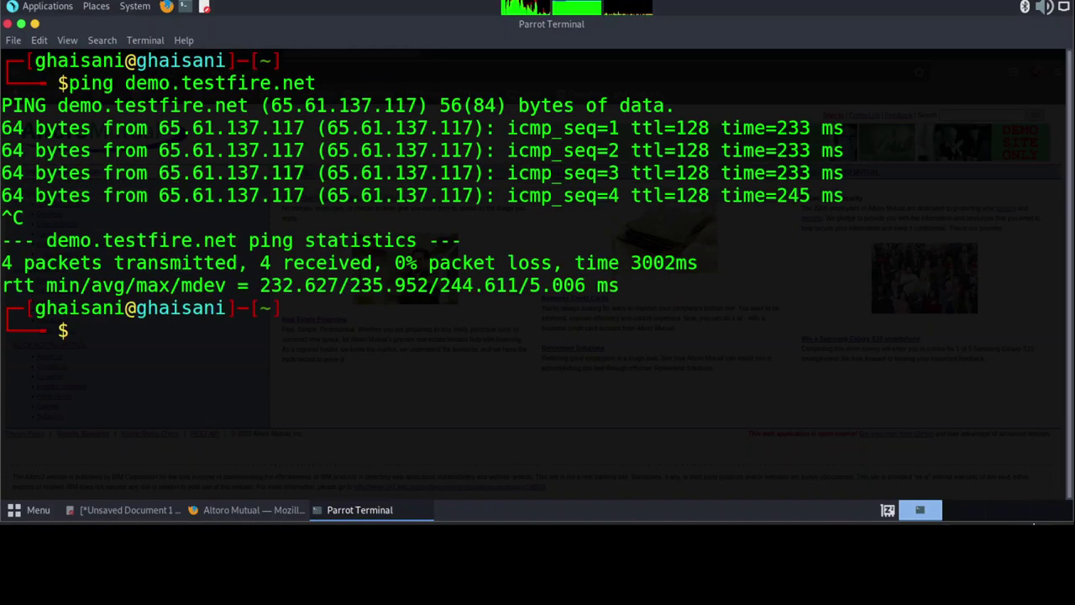
# Highlight the resolved IP 65.61.137.117 and the word ping in the output
pyautogui.moveTo(159, 127); pyautogui.dragTo(304, 128)
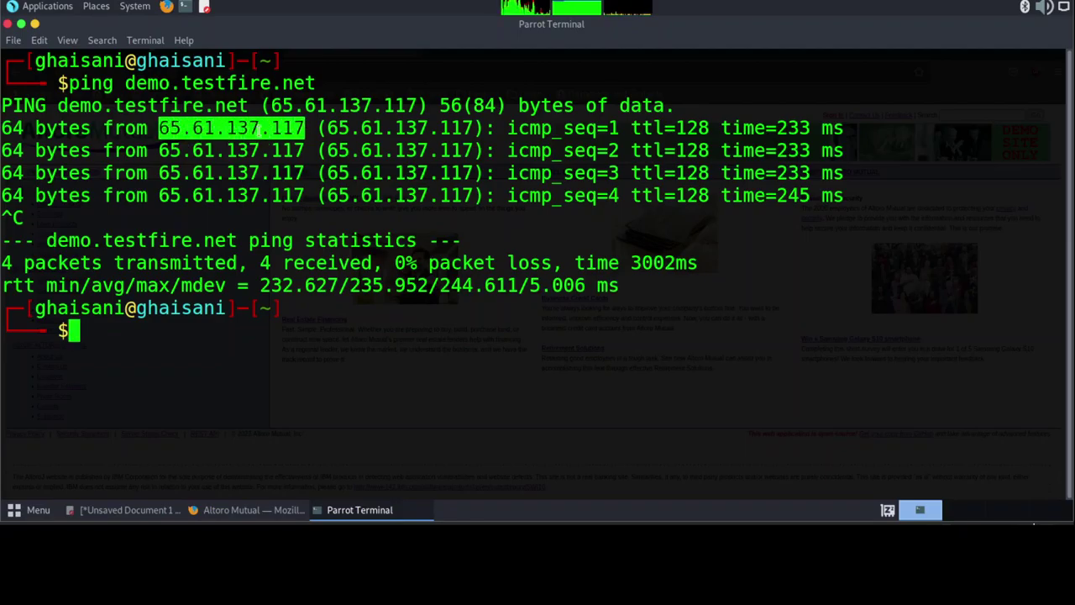
pyautogui.click(201, 346)
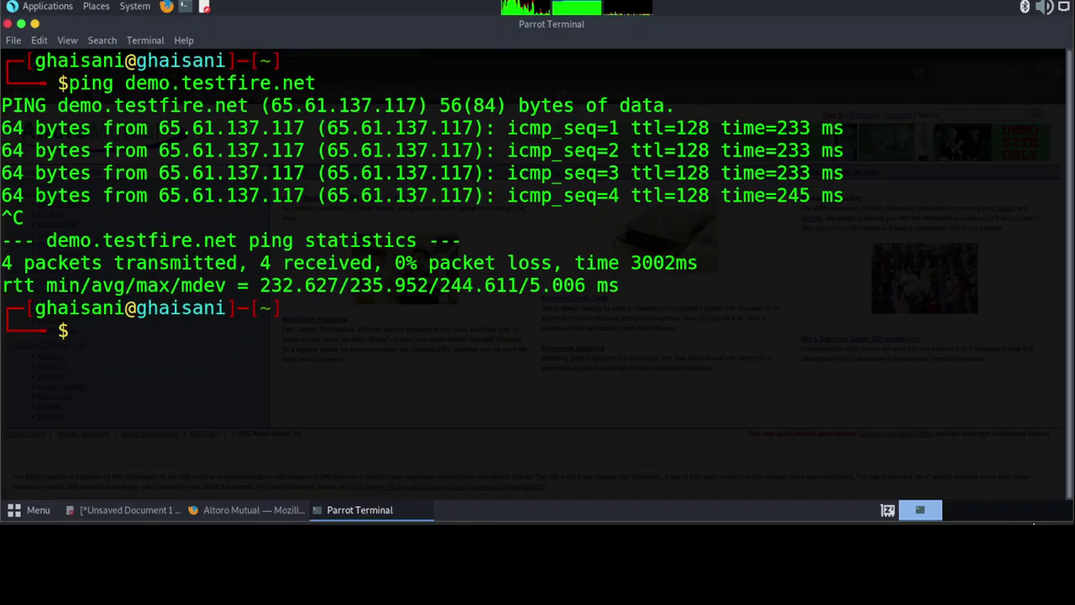
pyautogui.moveTo(69, 84); pyautogui.dragTo(113, 83)
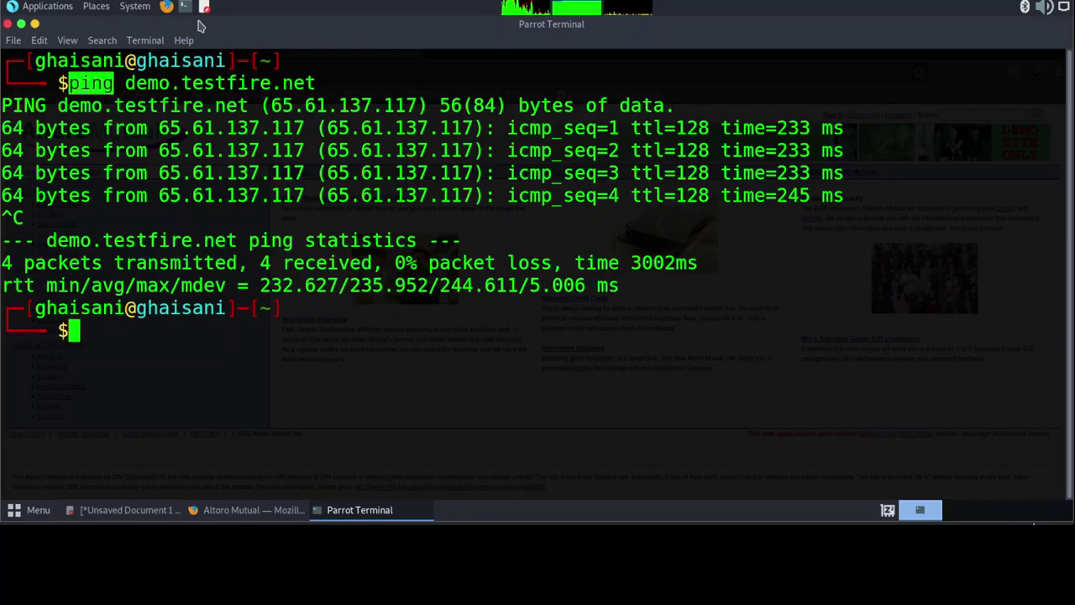
# Back in Firefox, search Google for OSINT in a new tab and open osintframework.com
pyautogui.click(250, 509)
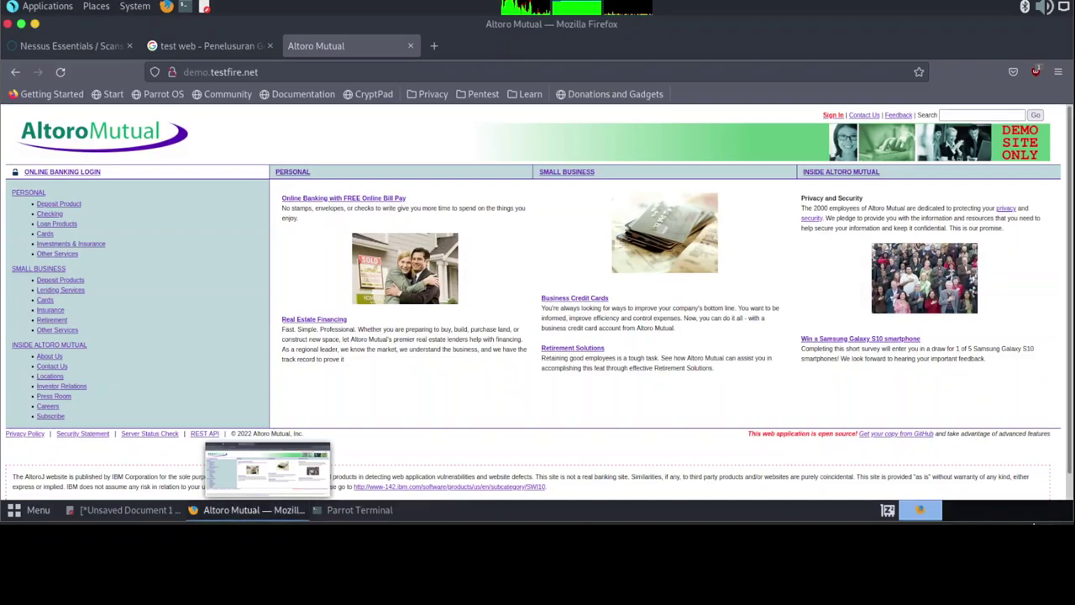
pyautogui.click(434, 46)
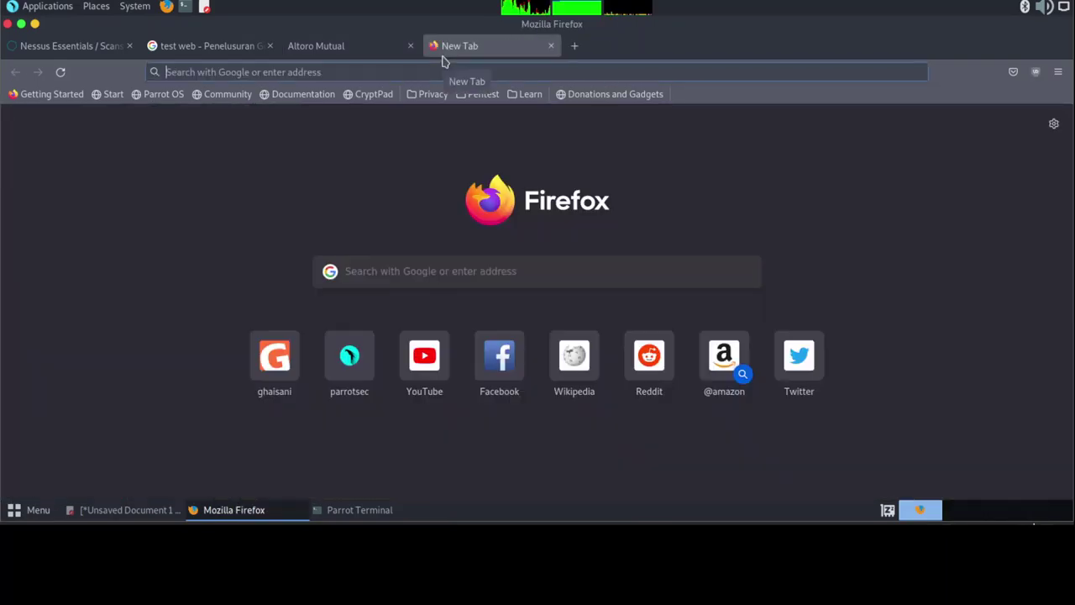
pyautogui.write('OSINT')
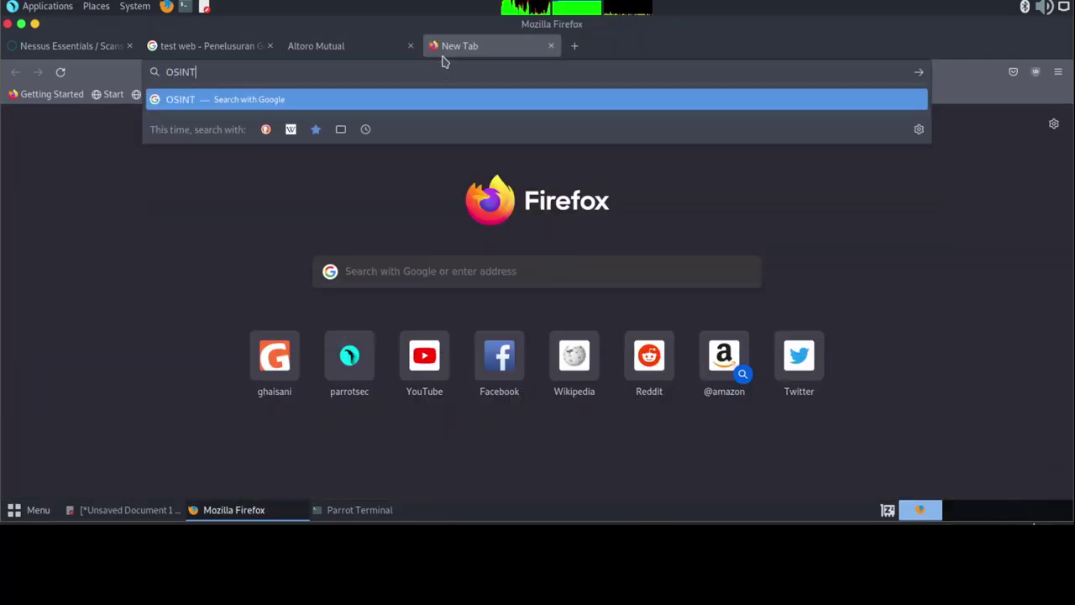
pyautogui.press('Return')
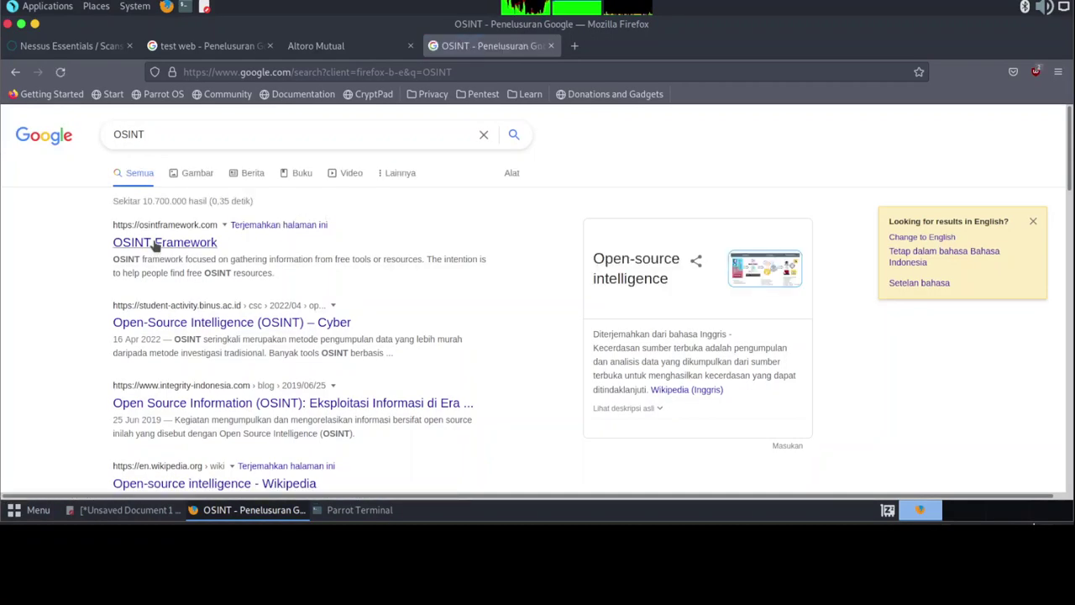
pyautogui.click(156, 243)
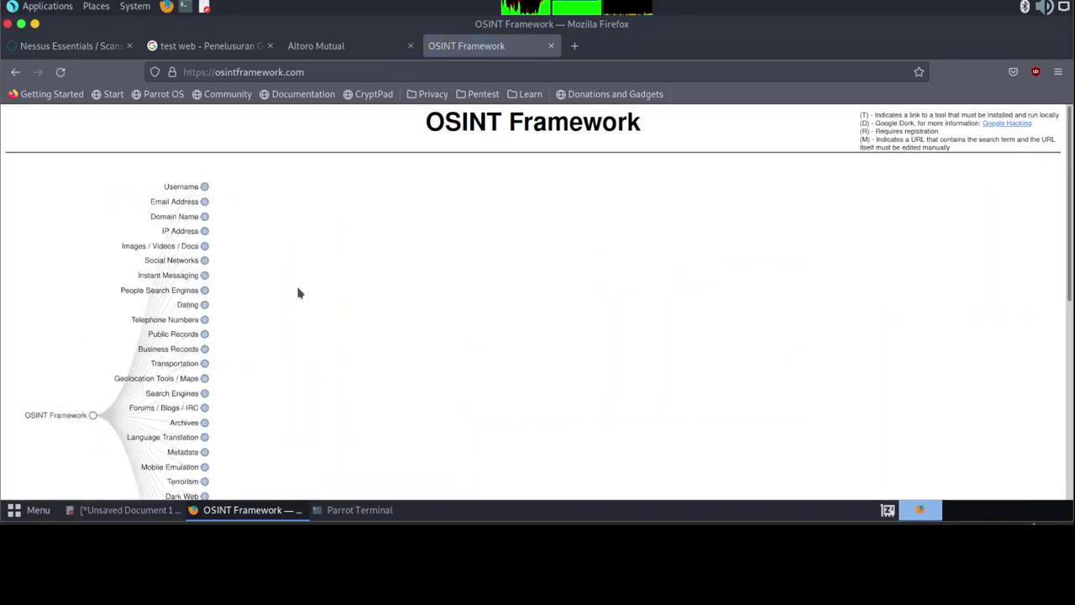
# Expand OSINT Framework's IP Address > IPv4 branch and open the ASlookup.com tool in a new tab
pyautogui.click(205, 230)
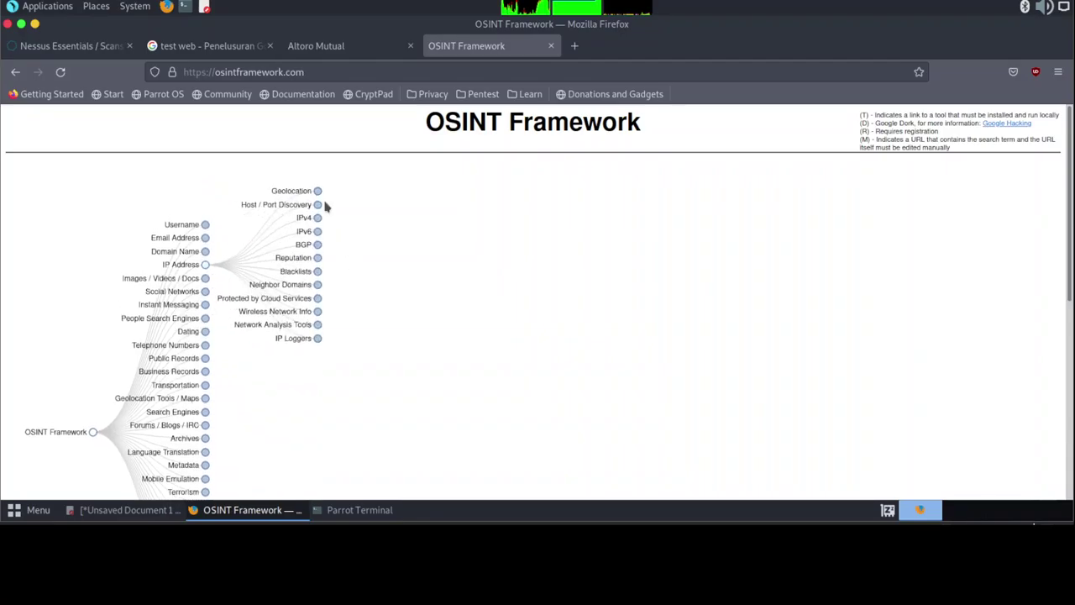
pyautogui.click(318, 219)
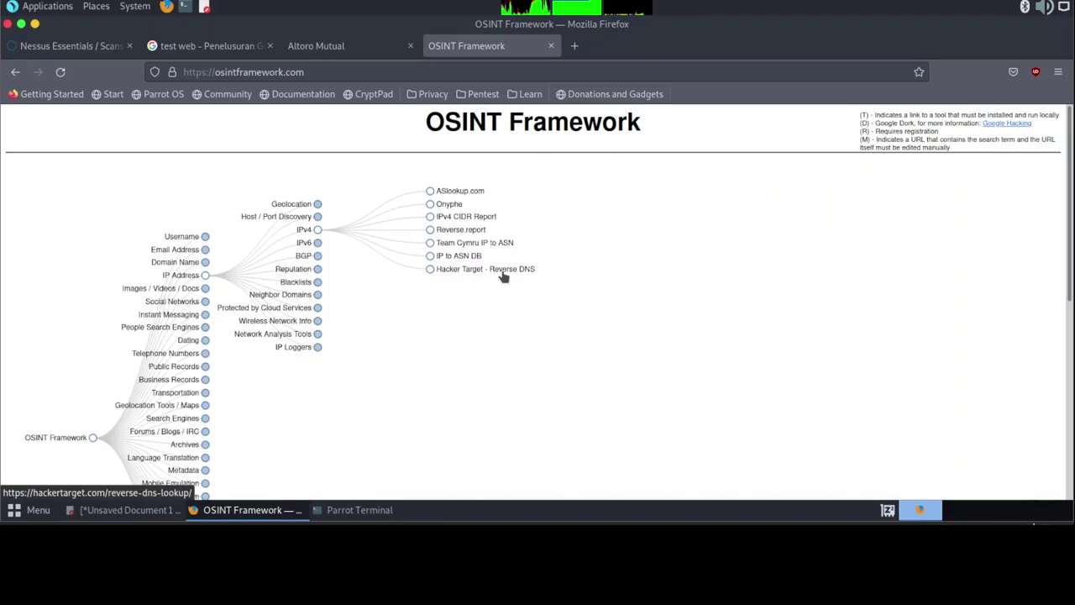
pyautogui.click(450, 192)
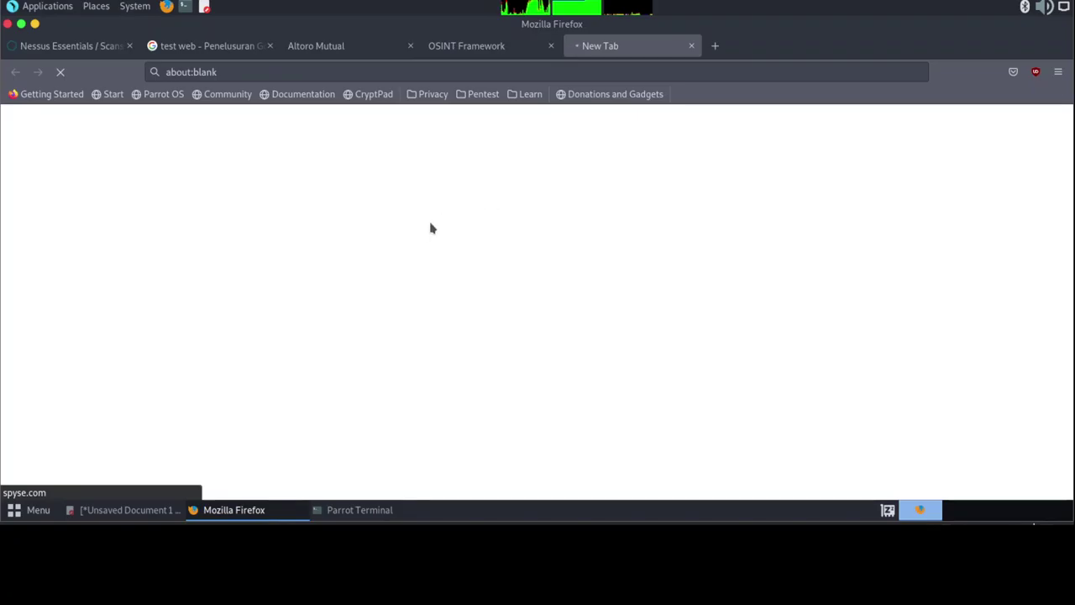
pyautogui.click(461, 49)
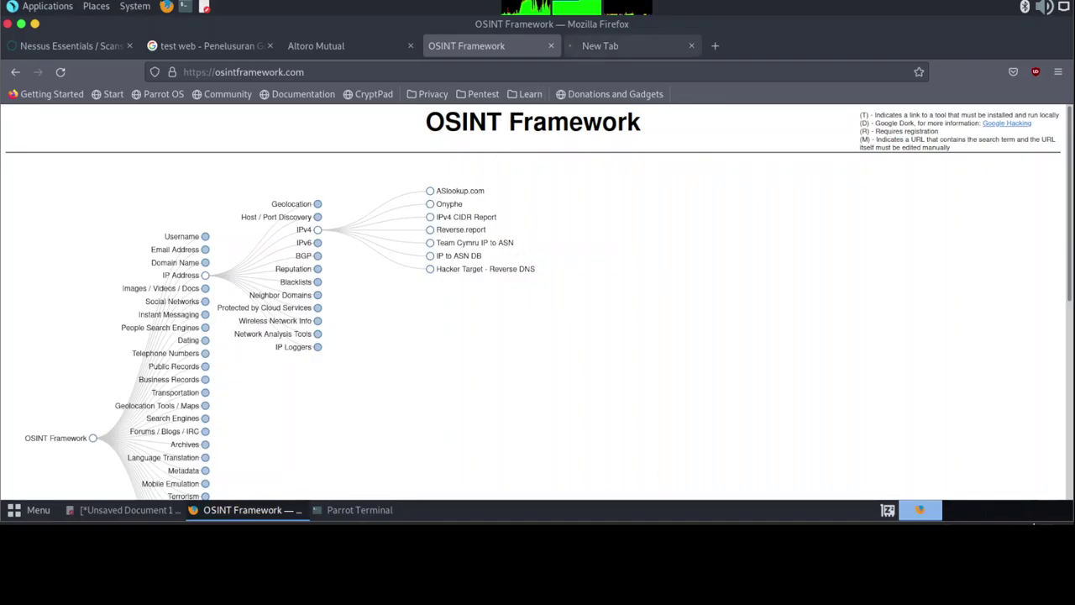
pyautogui.click(599, 45)
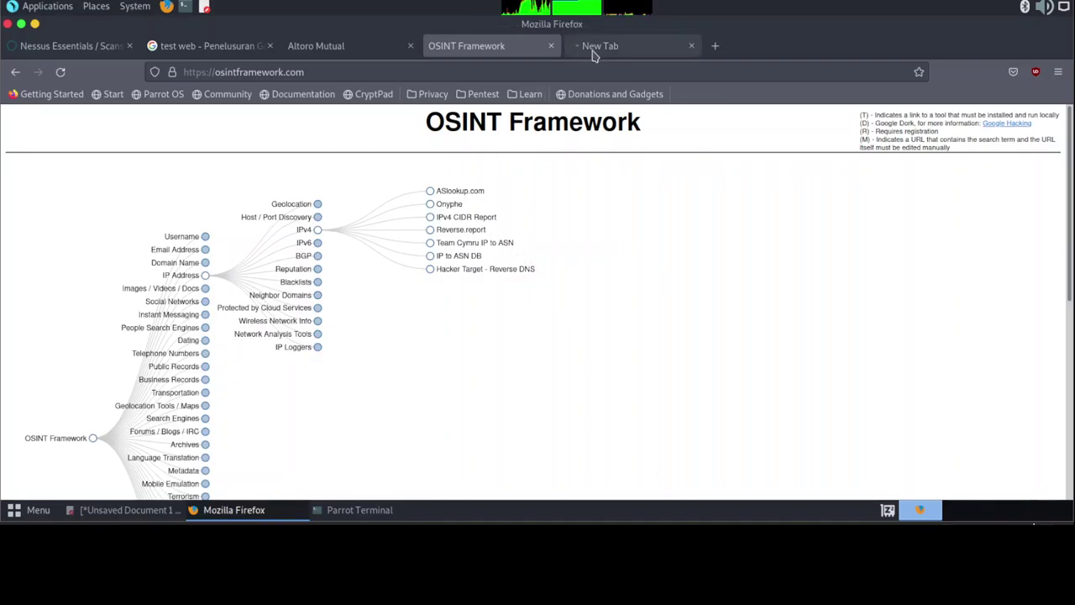
pyautogui.click(487, 49)
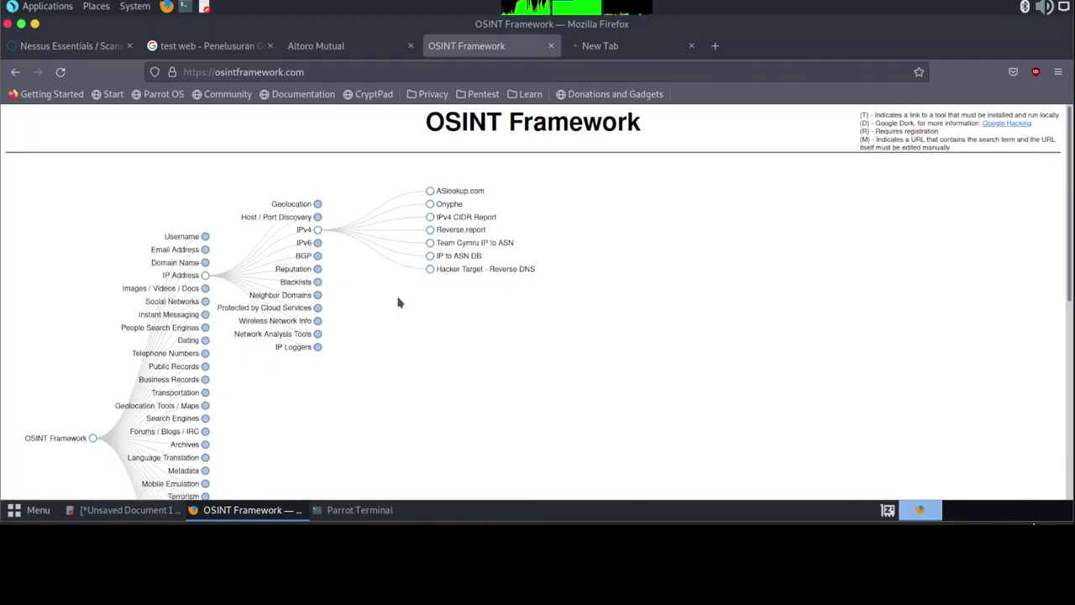
# Scroll the IPv4 tools while checking the lookup tabs, finding the spyse.com page unreachable
pyautogui.scroll(-3, 399, 302)
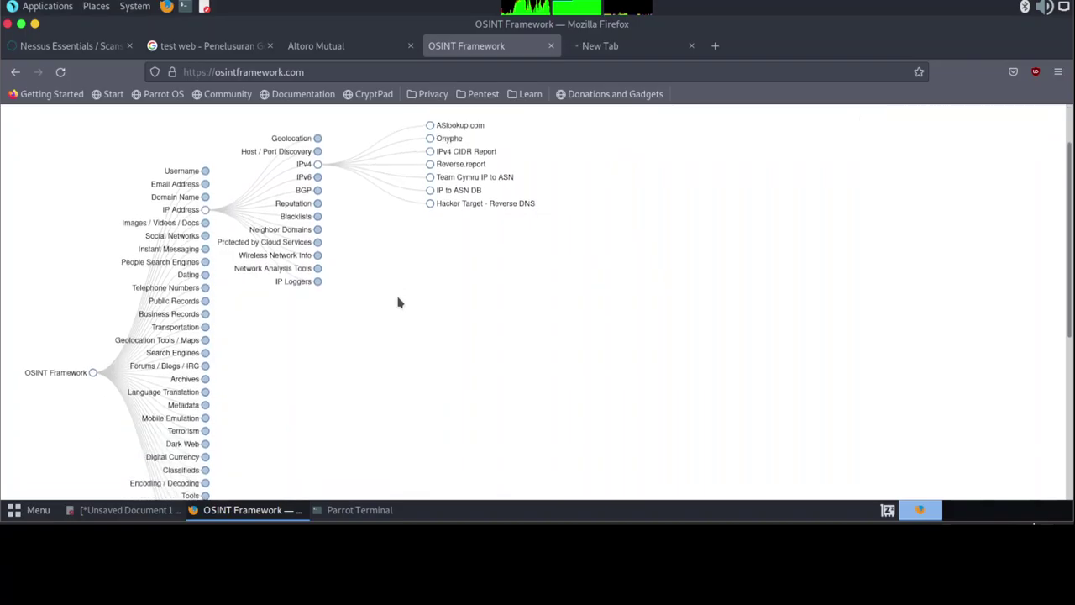
pyautogui.click(588, 52)
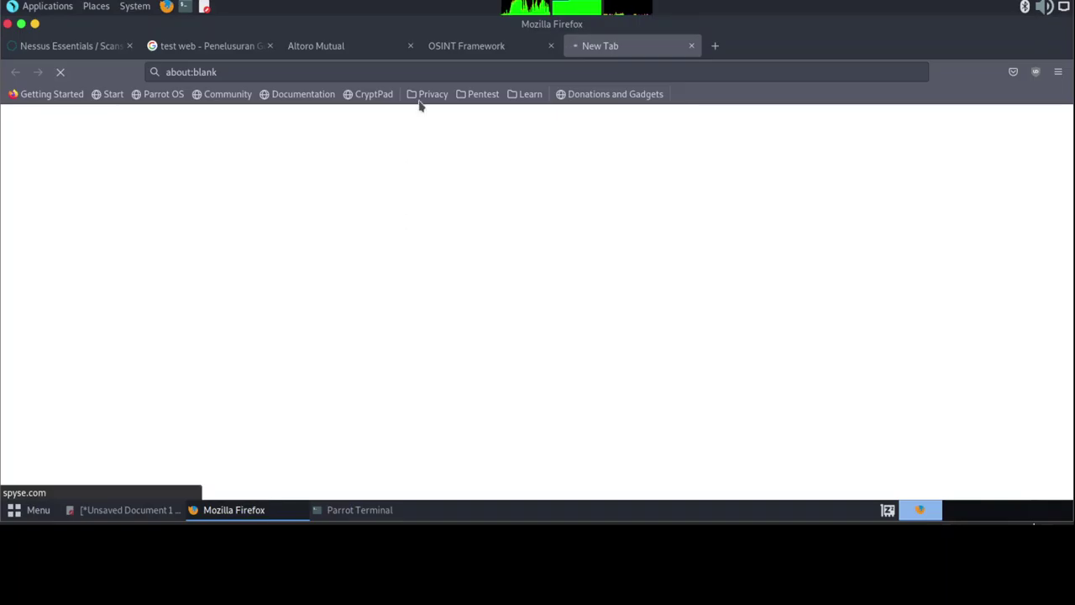
pyautogui.click(443, 49)
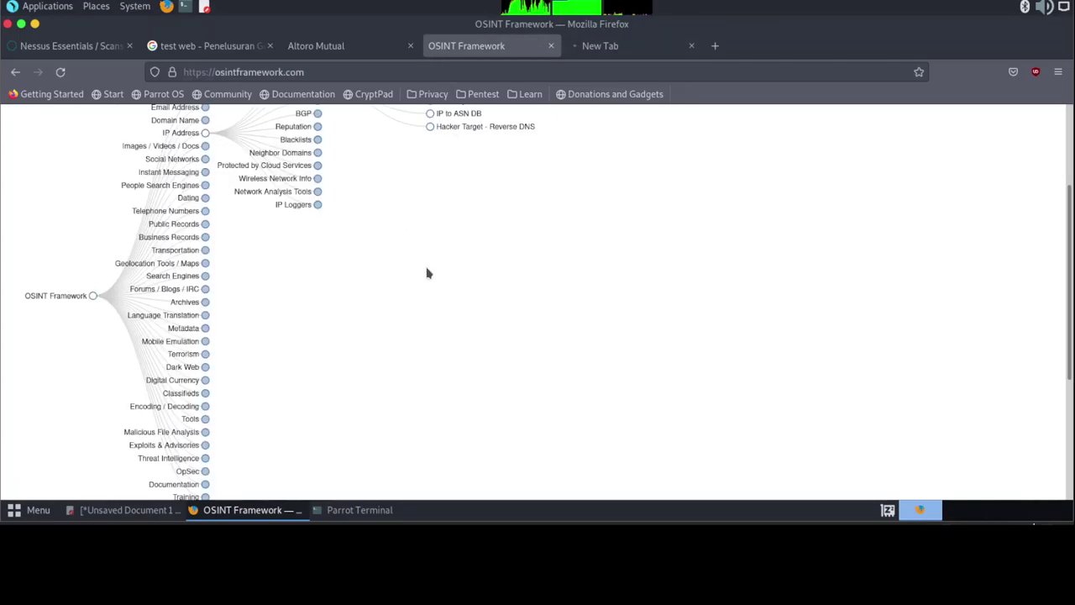
pyautogui.scroll(-1, 426, 273)
pyautogui.scroll(-1, 426, 273)
pyautogui.scroll(-1, 426, 273)
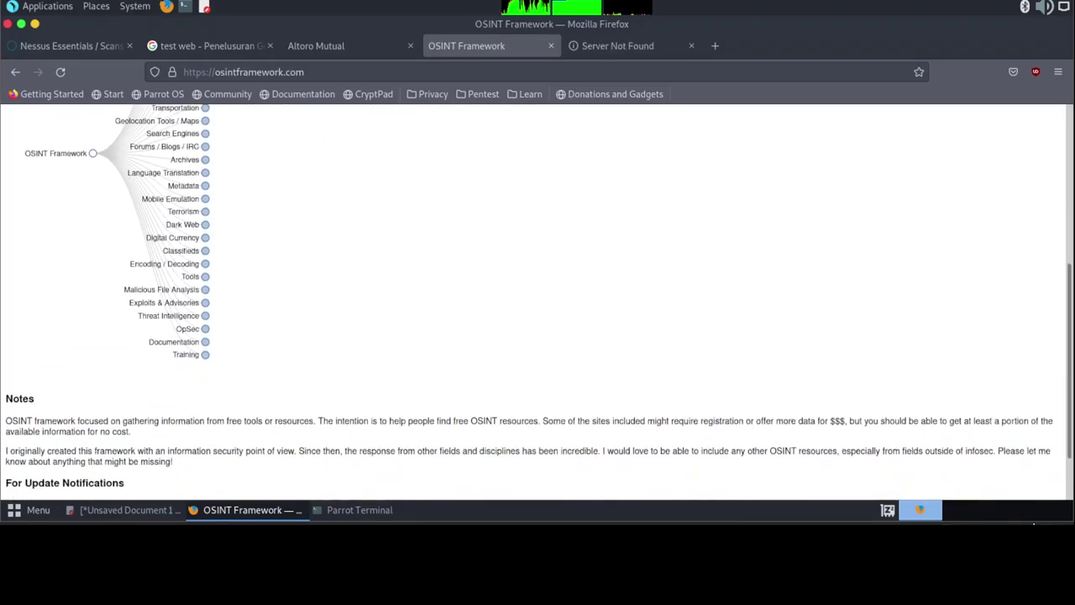
pyautogui.click(601, 49)
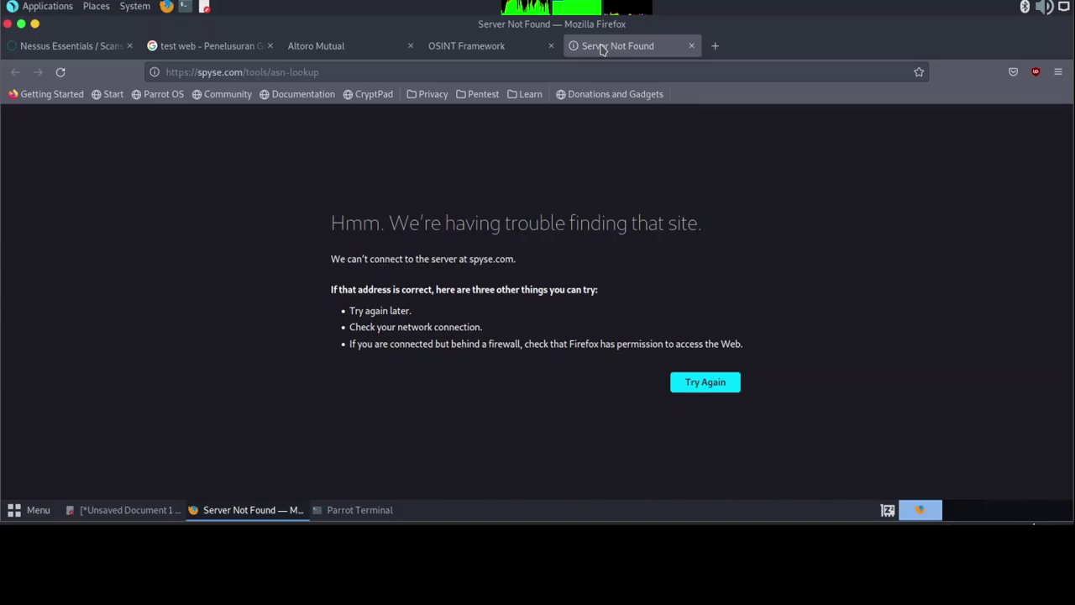
pyautogui.click(504, 48)
pyautogui.scroll(5, 451, 257)
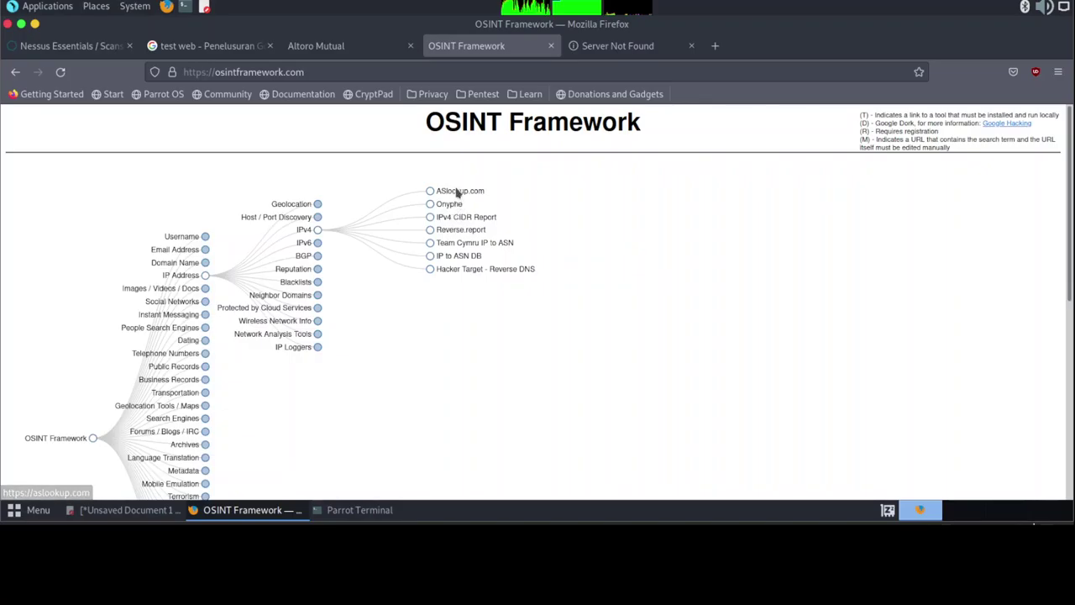
# Reopen ASlookup.com, close the failed spyse.com page, and bring Parrot Terminal forward
pyautogui.click(458, 192)
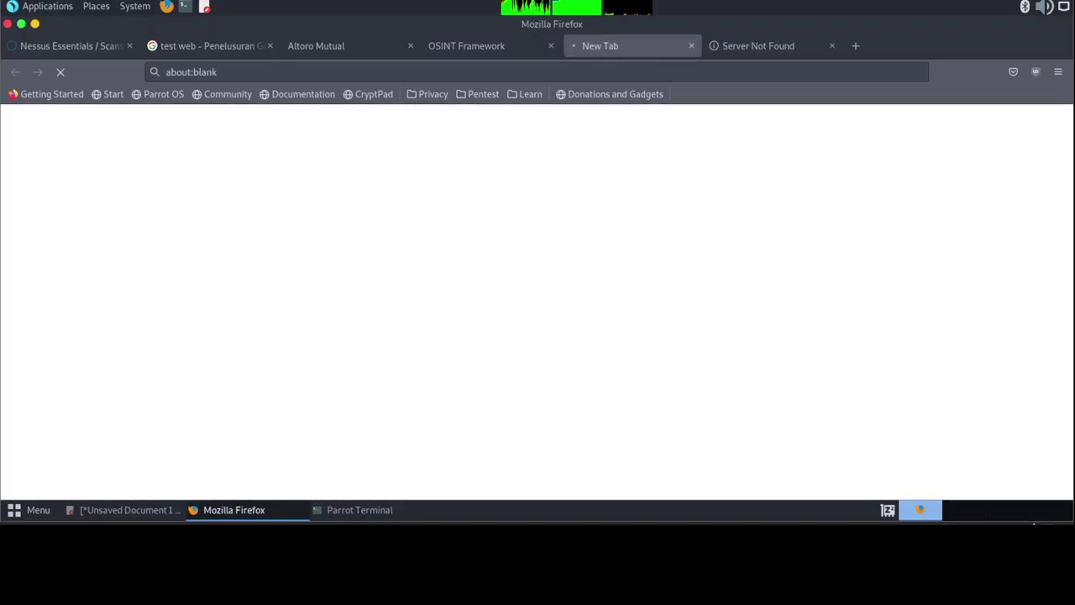
pyautogui.click(834, 47)
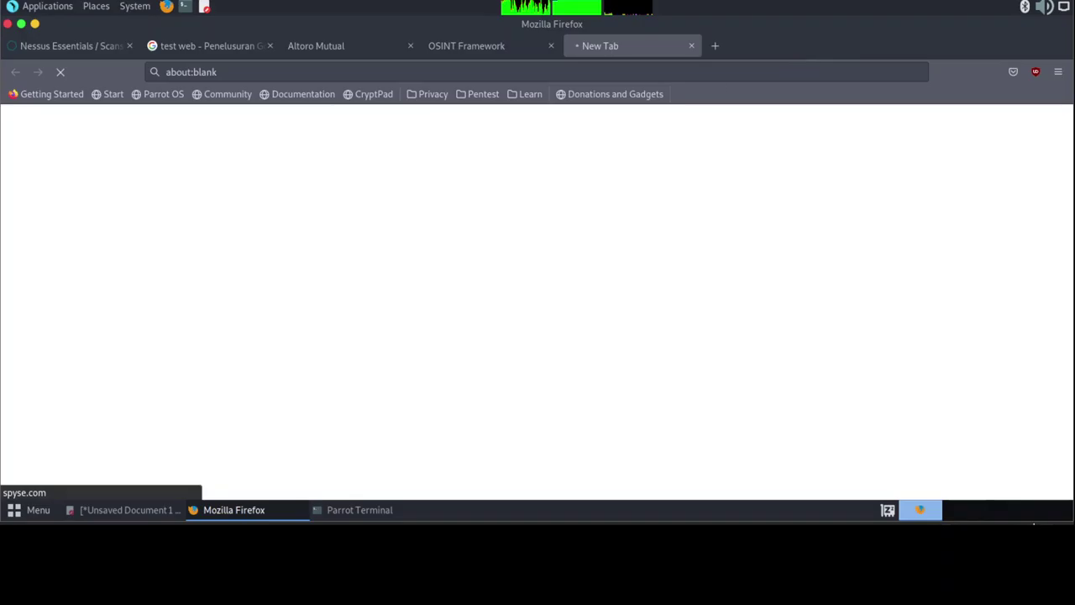
pyautogui.click(499, 47)
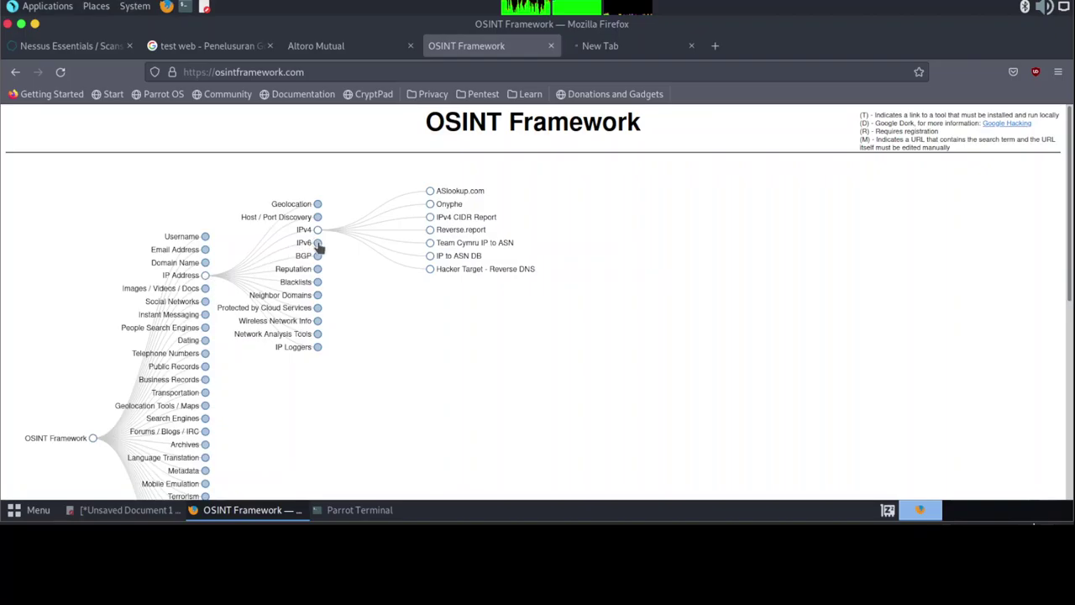
pyautogui.click(634, 52)
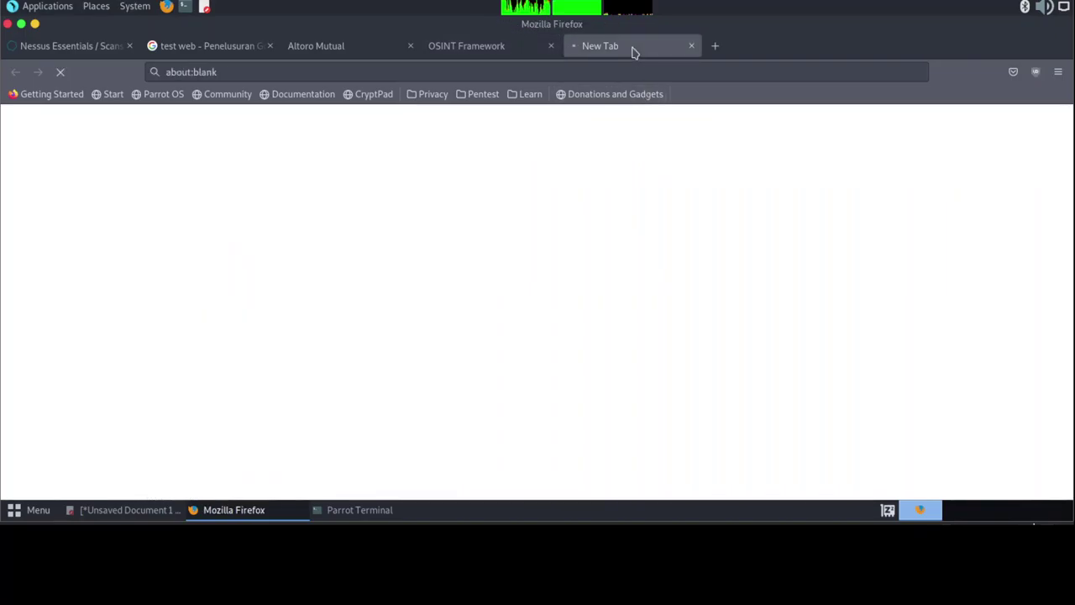
pyautogui.click(497, 56)
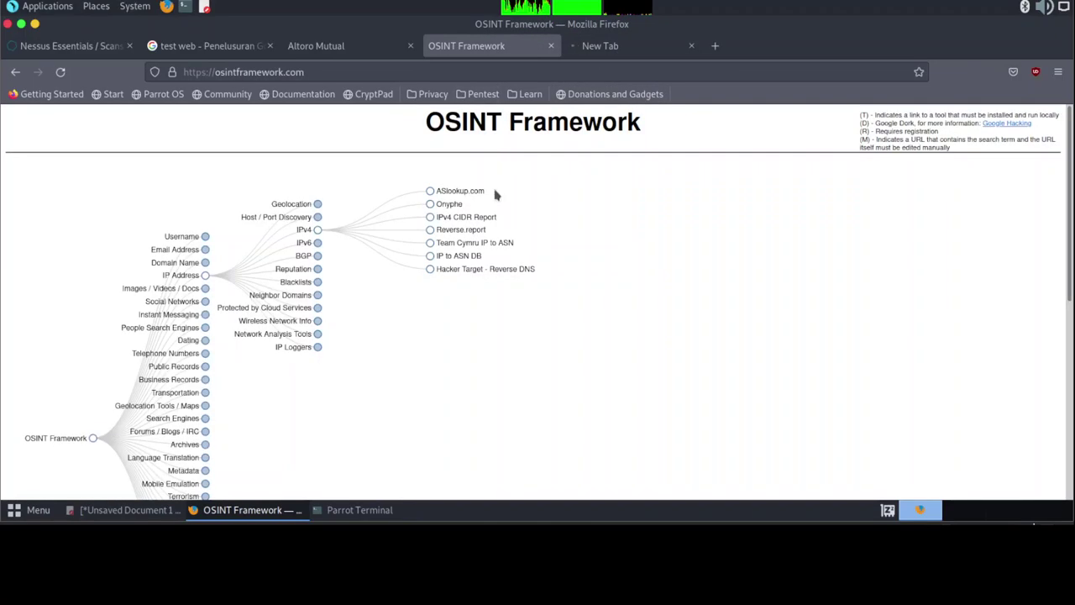
pyautogui.scroll(-3, 247, 379)
pyautogui.scroll(-3, 247, 379)
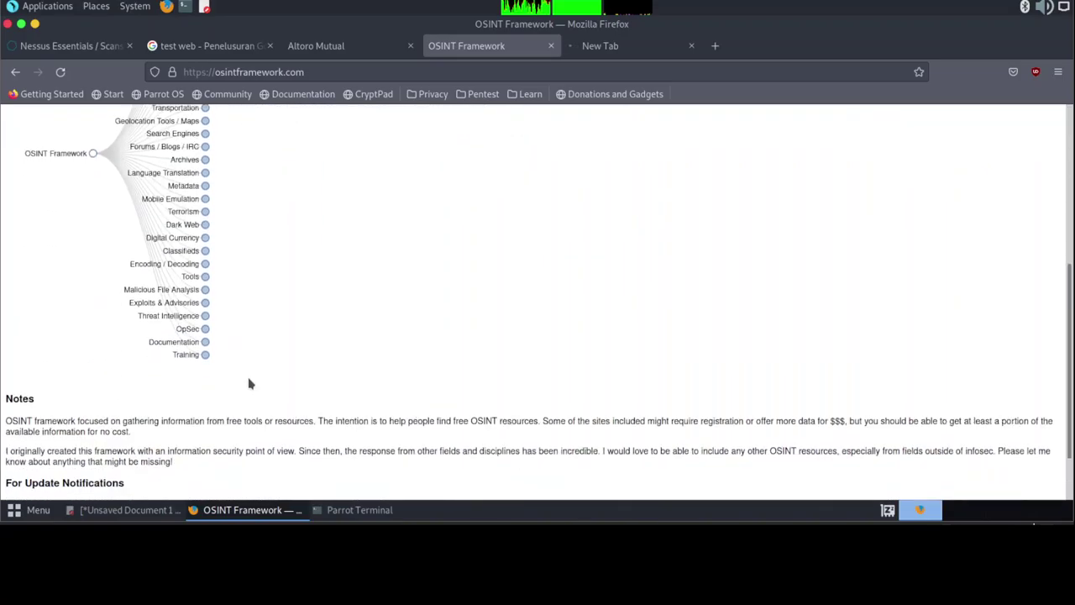
pyautogui.scroll(1, 247, 380)
pyautogui.scroll(5, 246, 379)
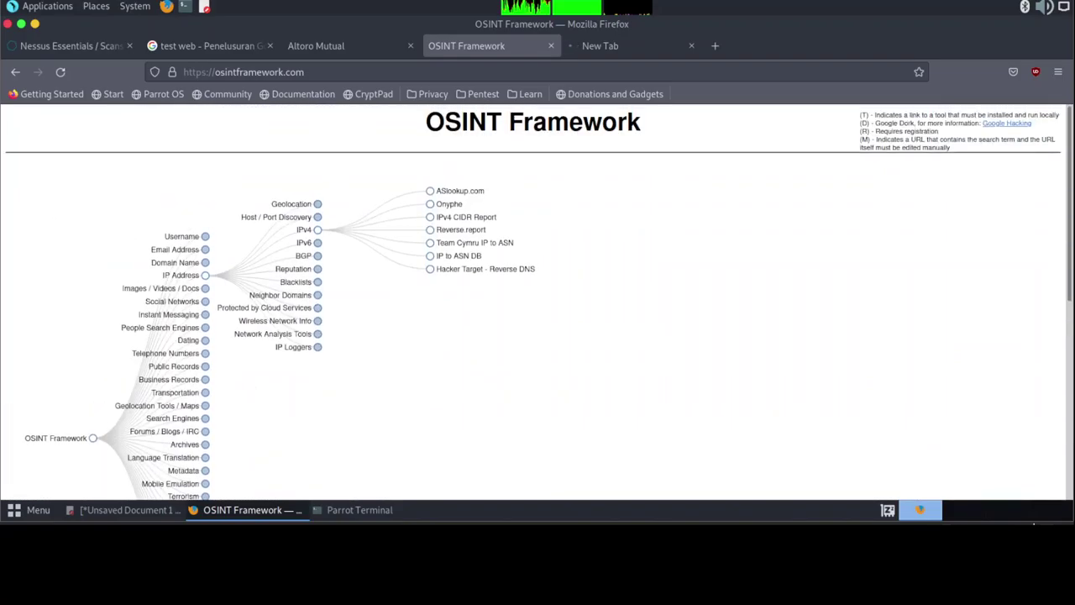
pyautogui.click(597, 45)
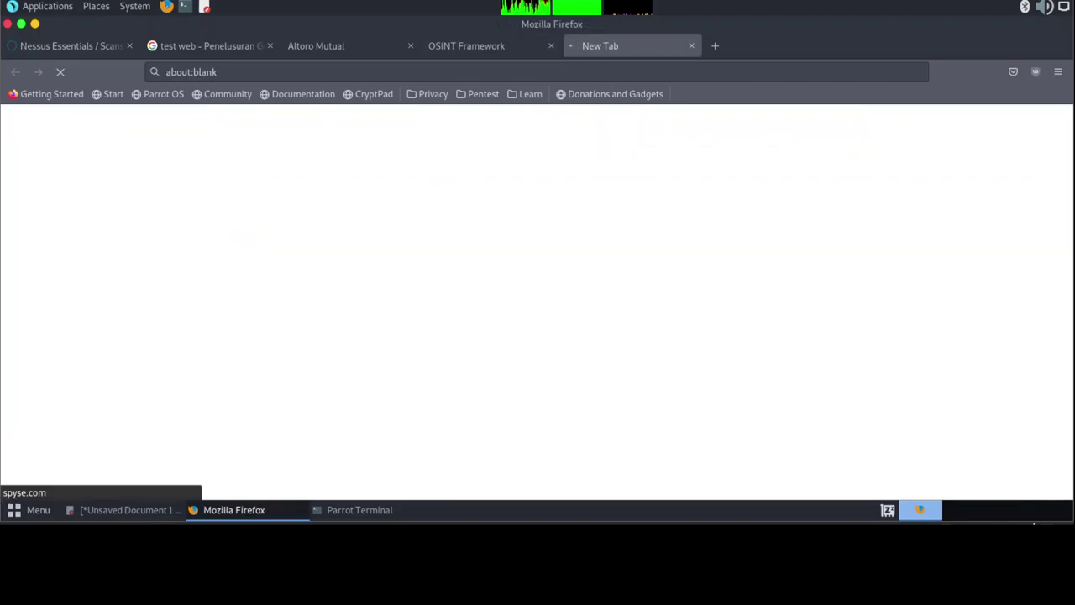
pyautogui.click(384, 510)
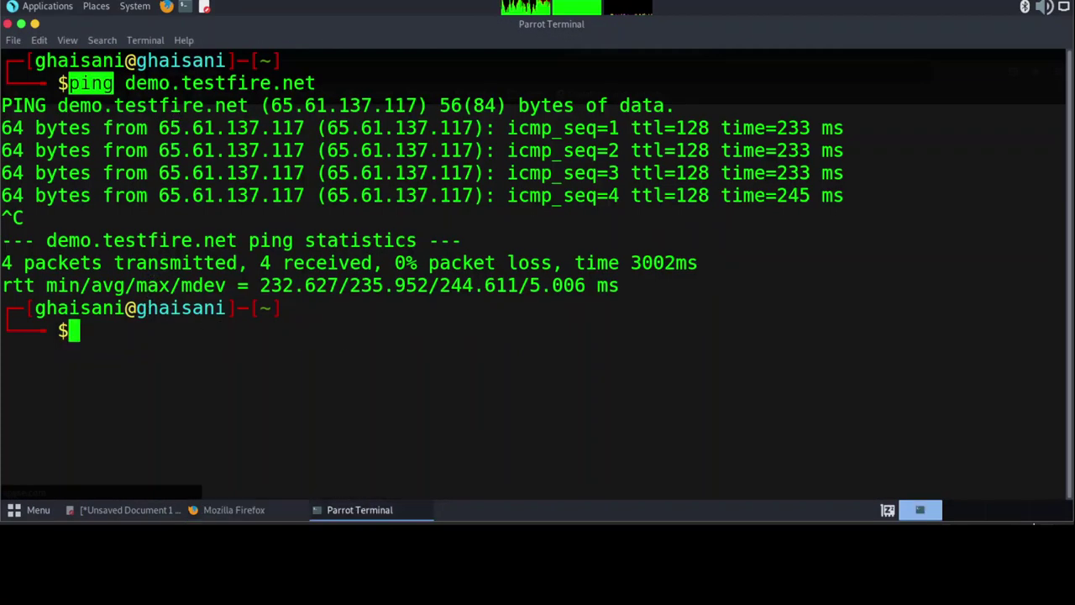
# Copy 65.61.137.117 from the ping output and switch back to Firefox
pyautogui.moveTo(160, 128); pyautogui.dragTo(283, 128)
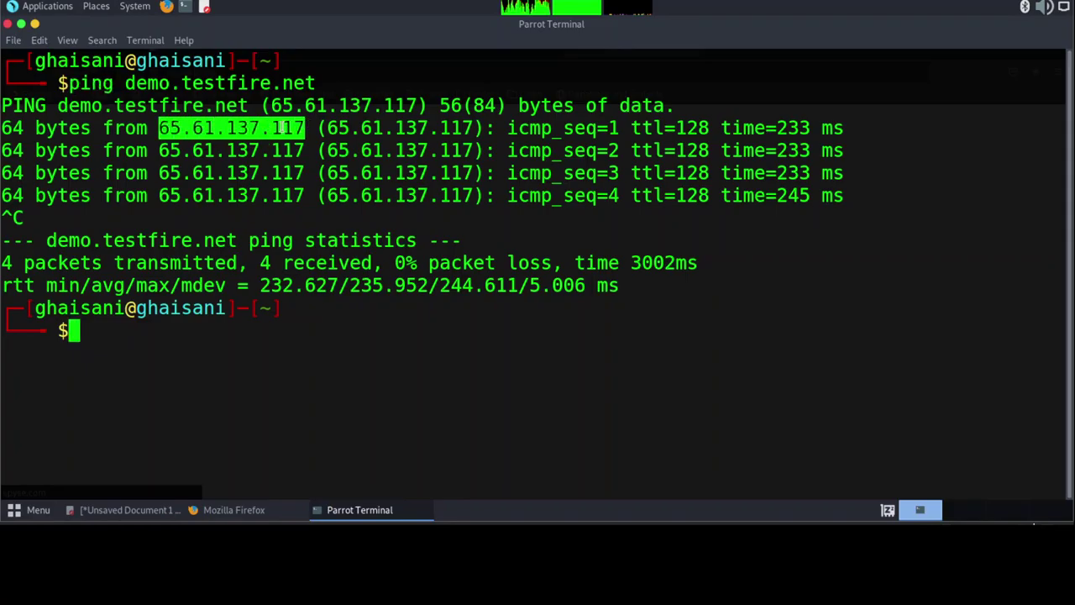
pyautogui.rightClick(284, 132)
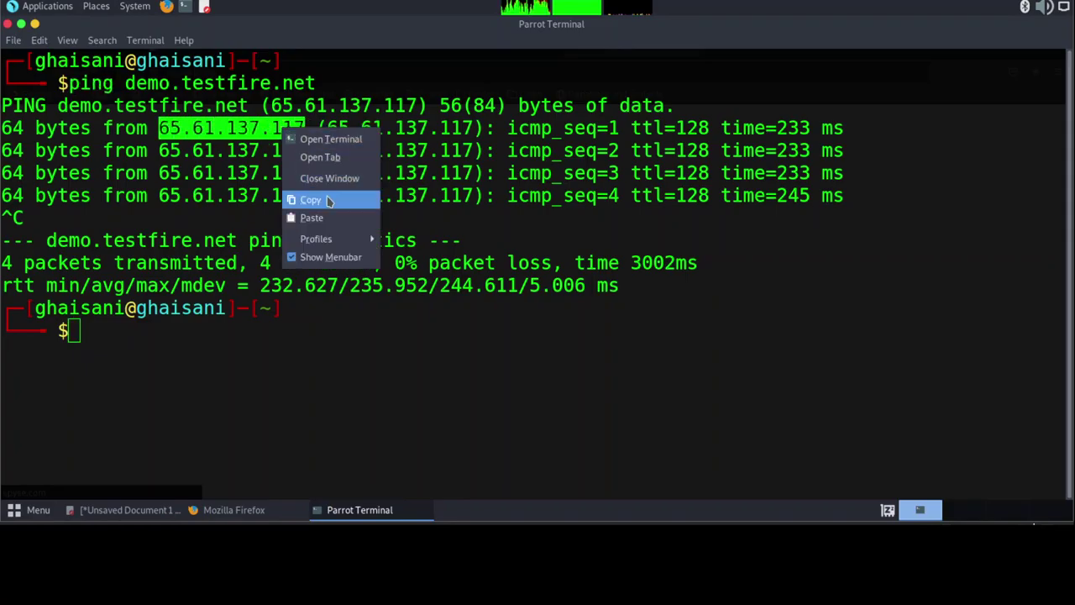
pyautogui.click(310, 199)
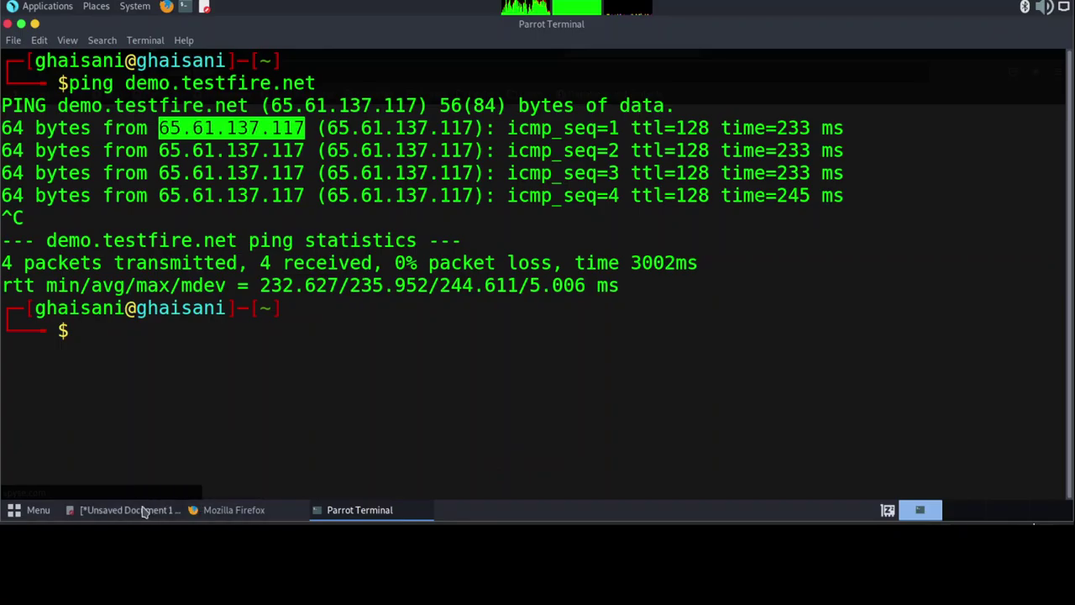
pyautogui.click(222, 510)
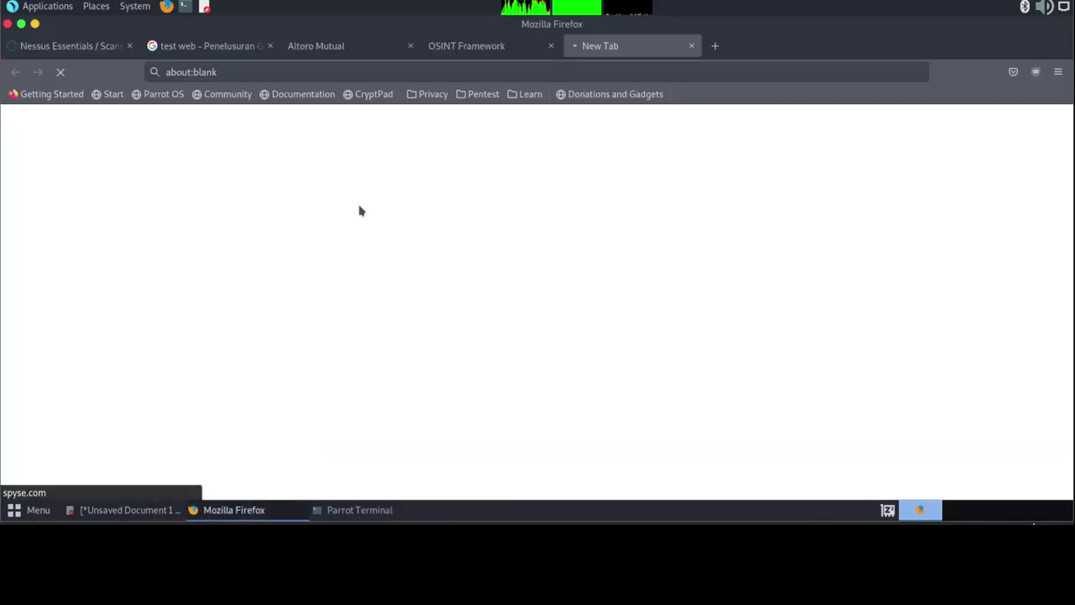
# Set the Advance Scan's Targets to 65.61.137.117 and save it
pyautogui.click(86, 51)
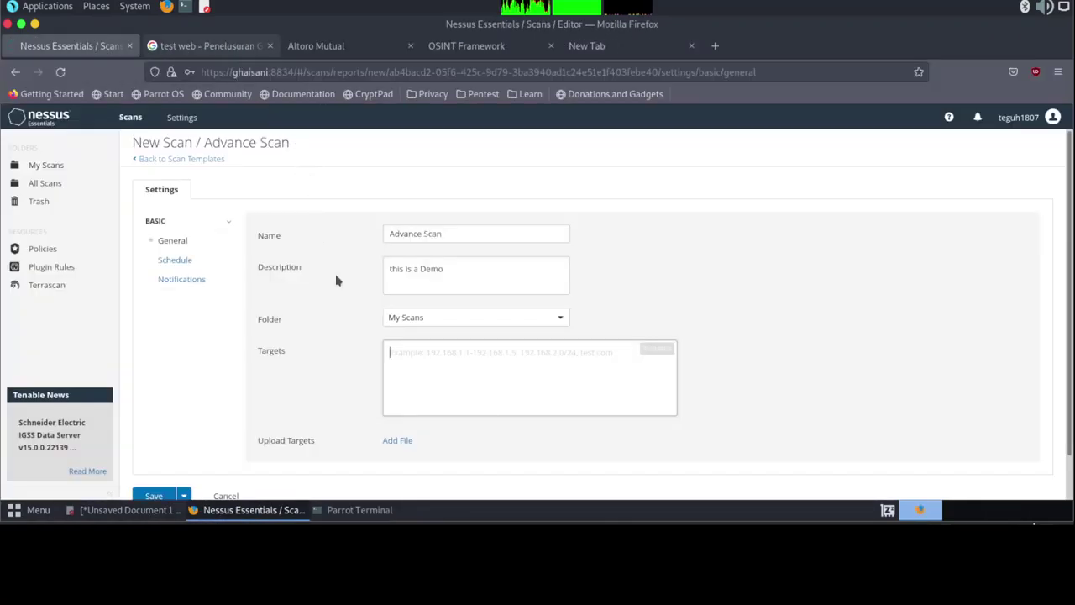
pyautogui.click(426, 364)
pyautogui.hotkey('ctrl', 'v')
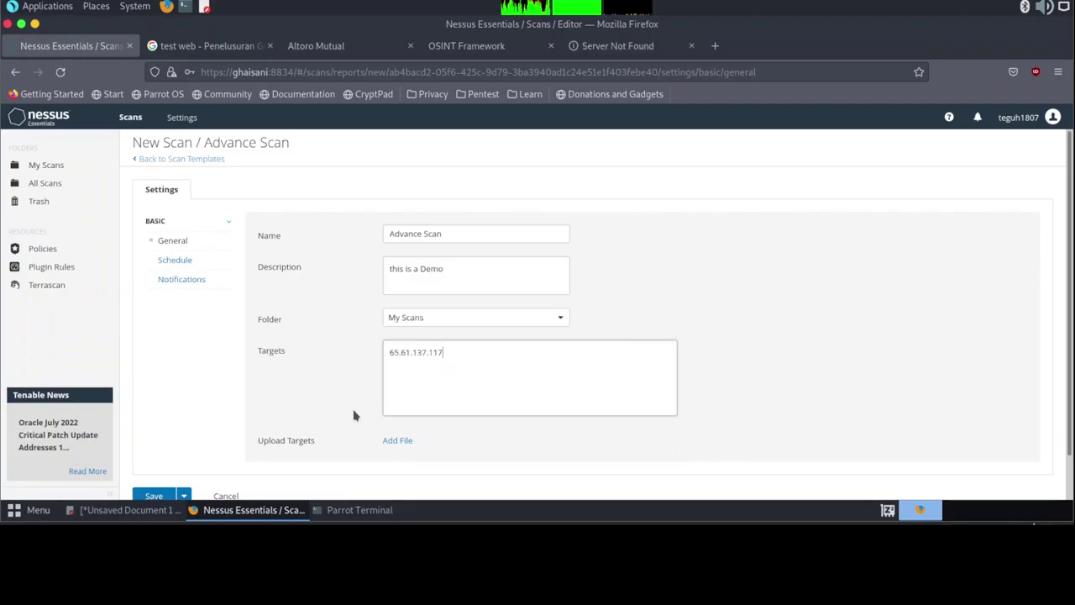
pyautogui.scroll(-2, 353, 414)
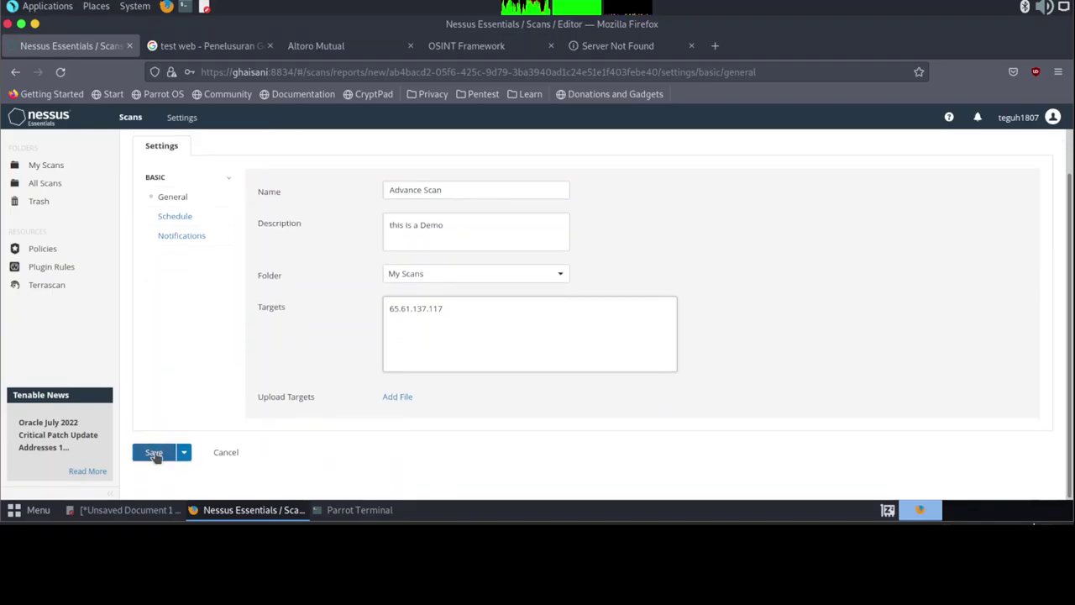
pyautogui.click(153, 452)
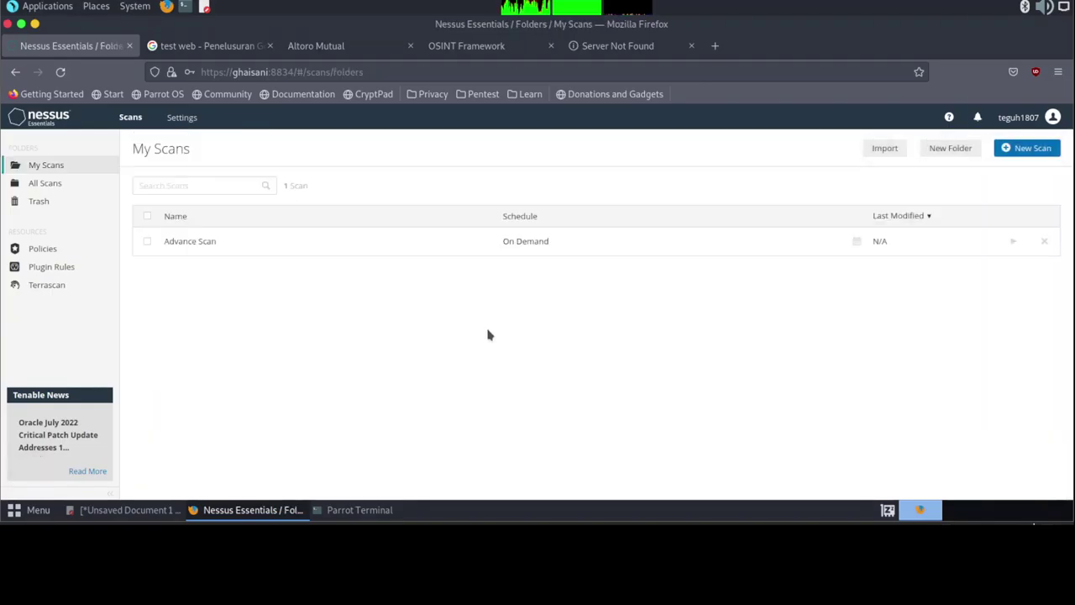
# Check the saved Advance Scan in My Scans, then launch it
pyautogui.click(168, 244)
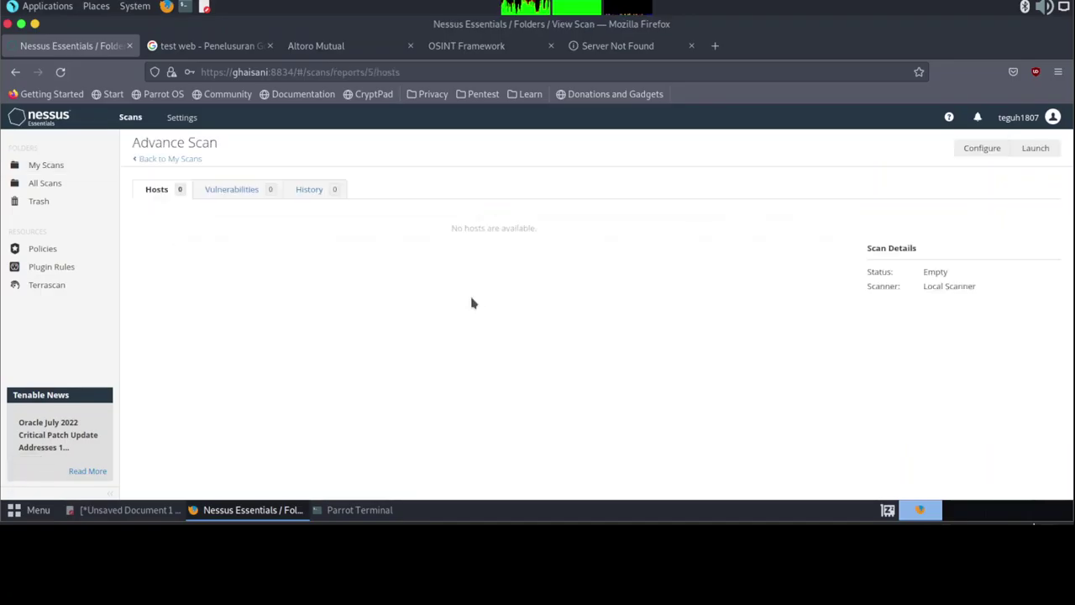
pyautogui.click(47, 166)
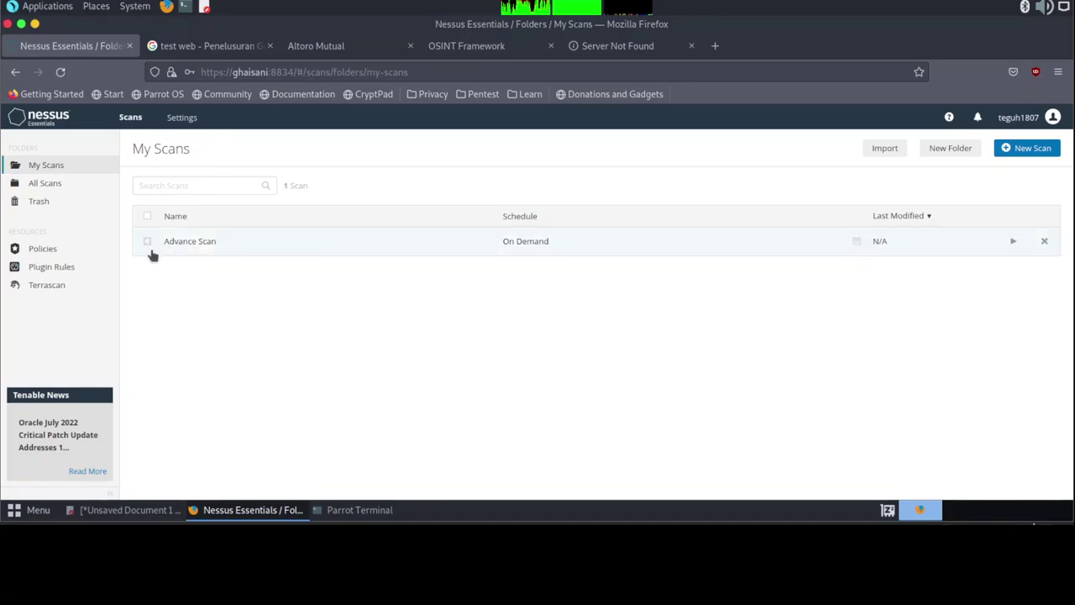
pyautogui.click(147, 241)
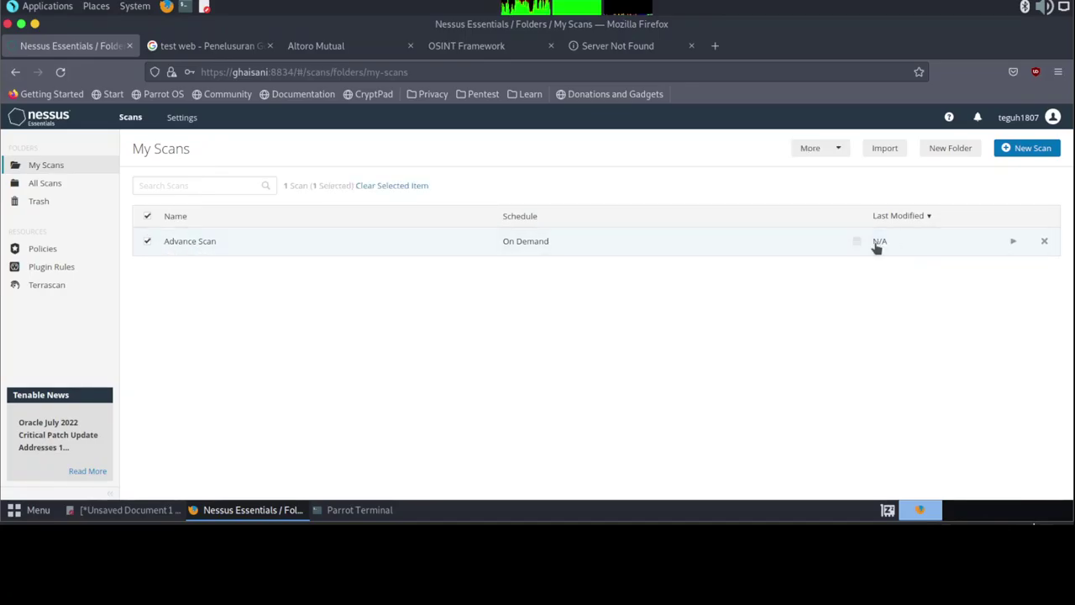
pyautogui.click(1016, 243)
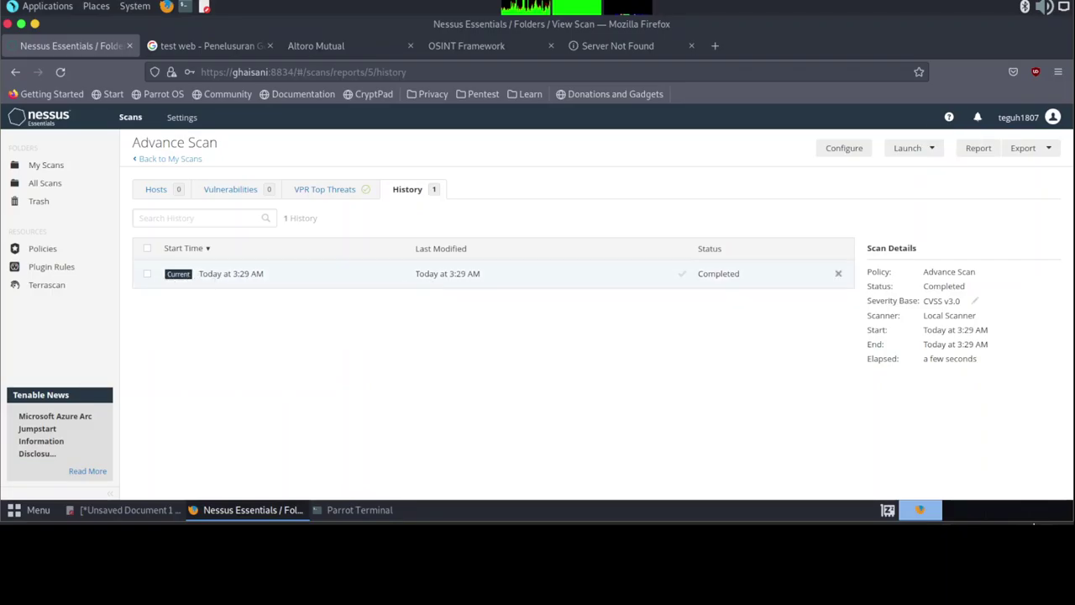
pyautogui.click(341, 190)
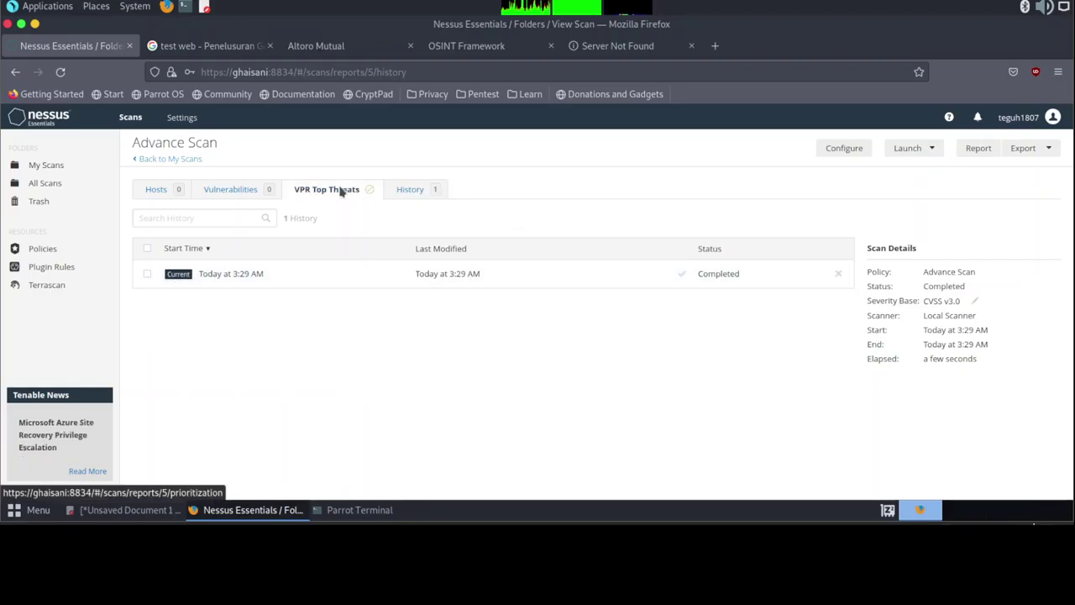
pyautogui.click(229, 190)
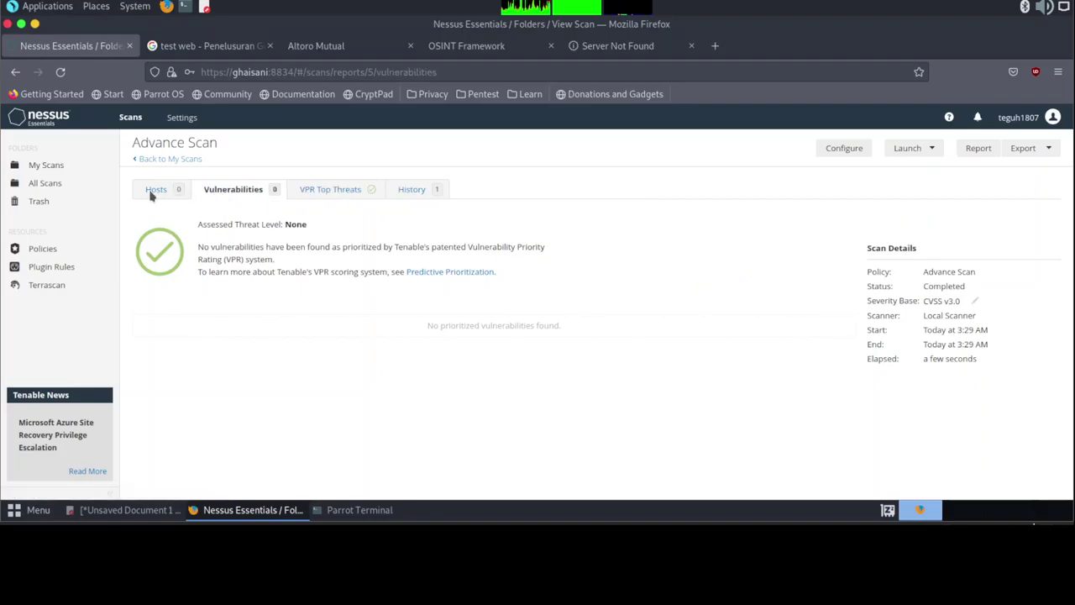
pyautogui.click(154, 190)
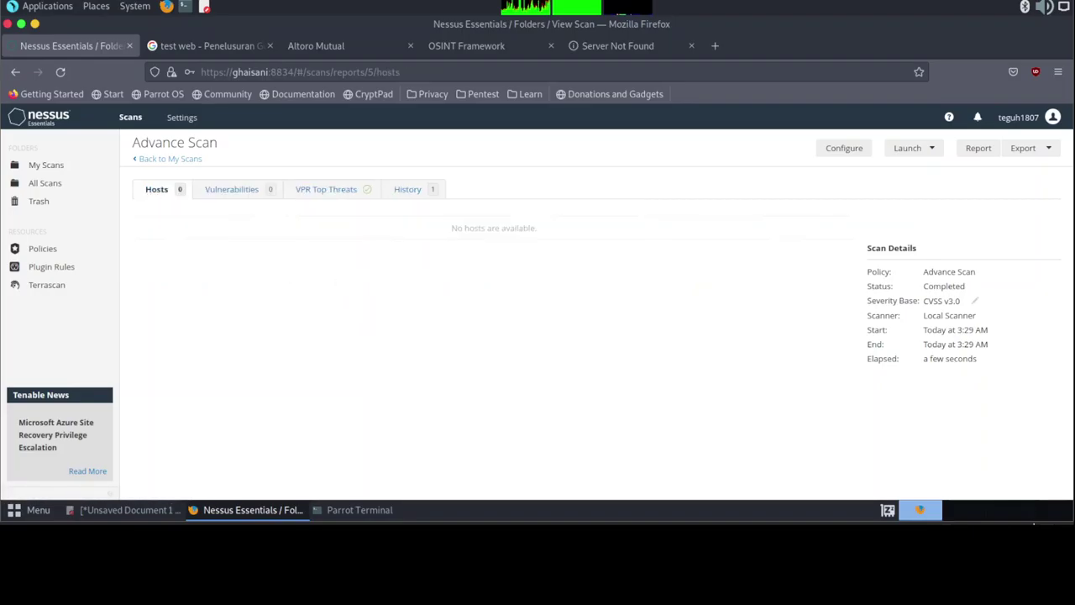
pyautogui.click(412, 190)
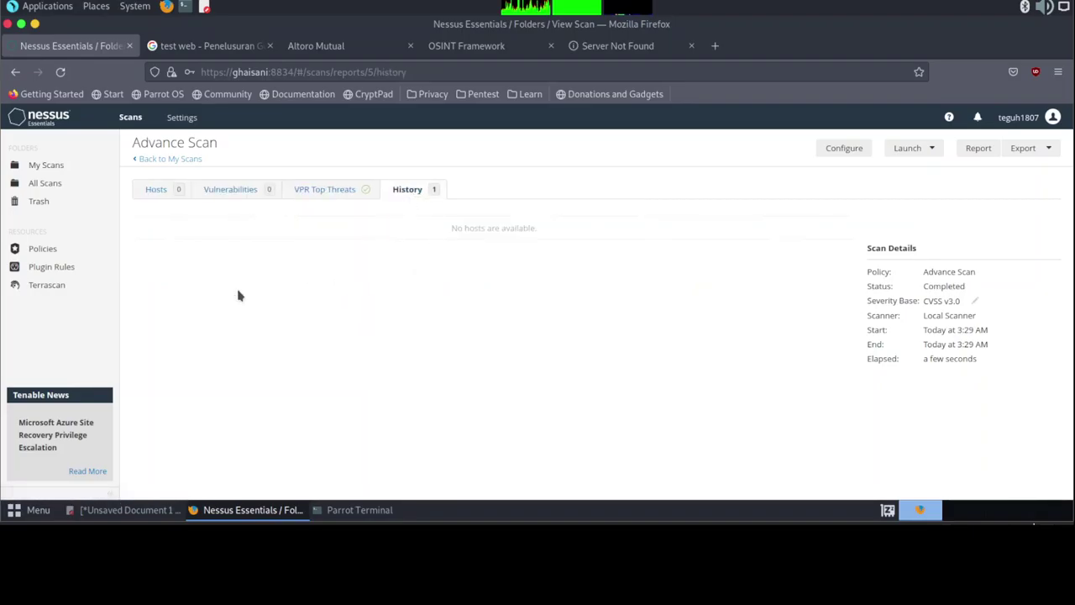